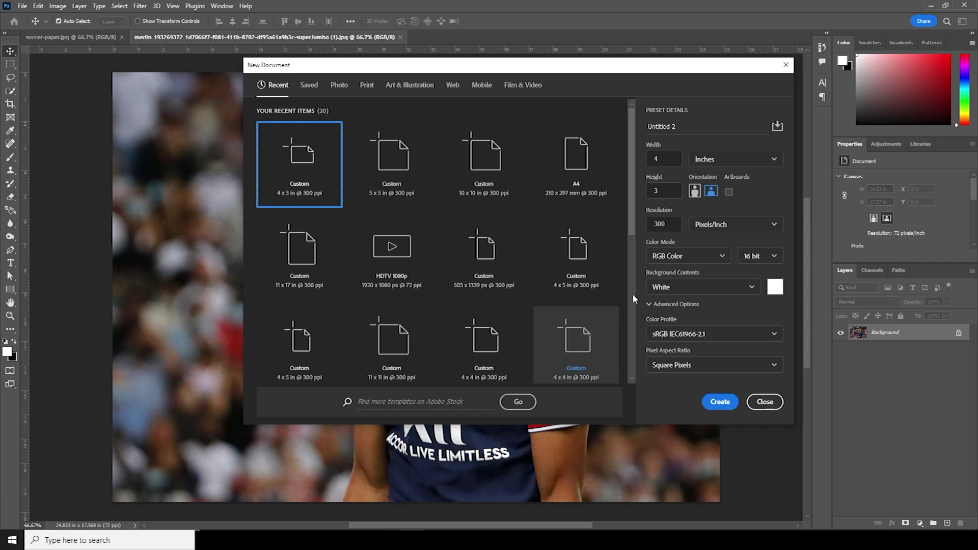
Create a white 4 x 3 inch document at 300 pixels/inch in 8-bit RGB Color
{"action": "left_click", "coordinate": [747, 275]}
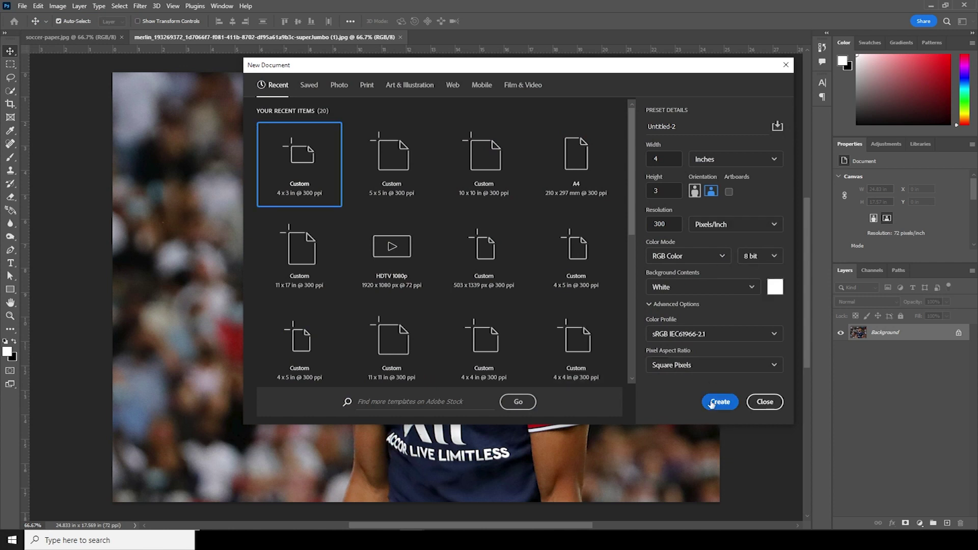
{"action": "left_click", "coordinate": [713, 405]}
In the player photo, select the subject automatically and hide the background with a layer mask
{"action": "left_click", "coordinate": [275, 37]}
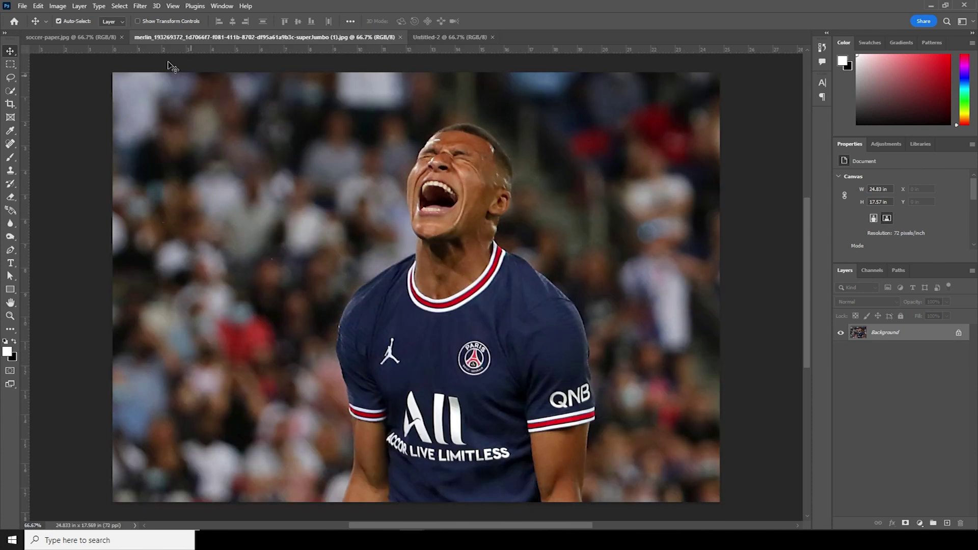
{"action": "left_click", "coordinate": [119, 6]}
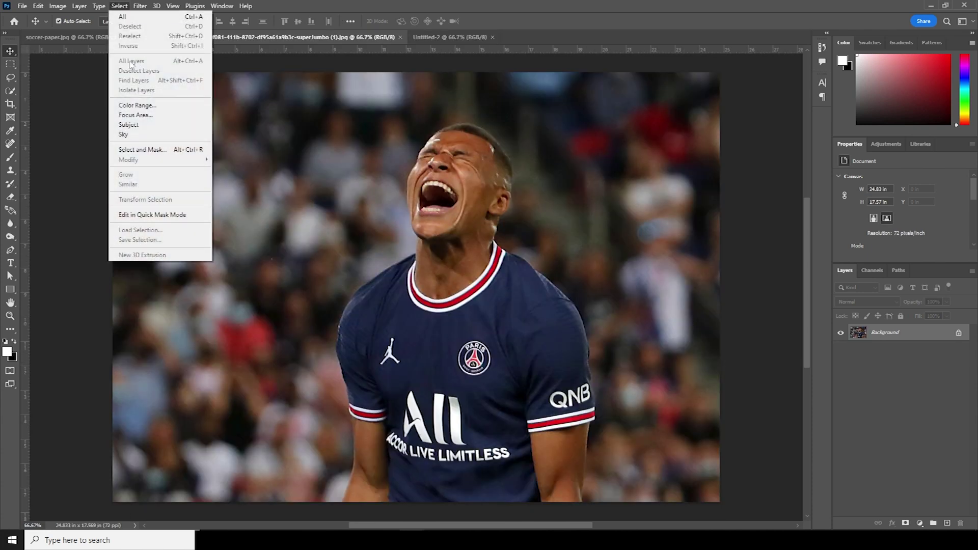
{"action": "left_click", "coordinate": [129, 125]}
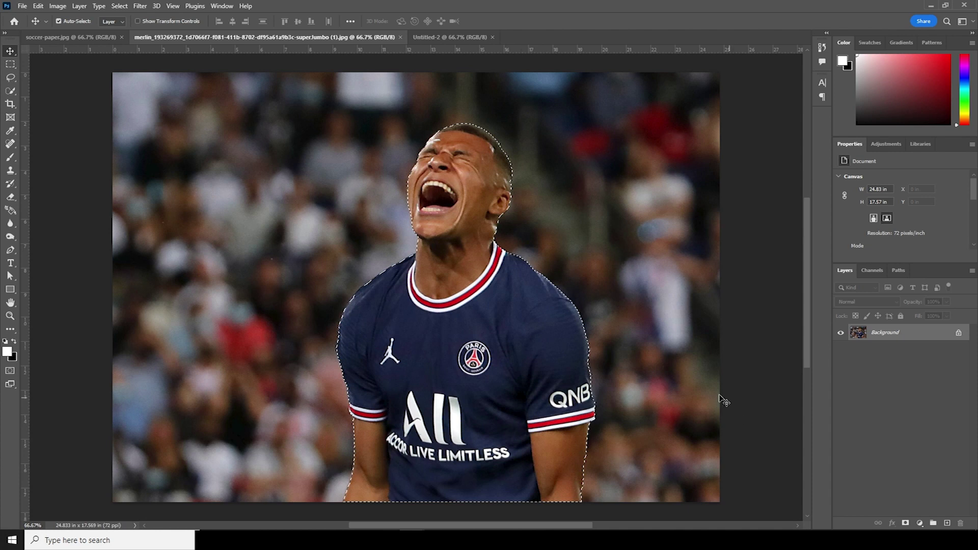
{"action": "left_click", "coordinate": [905, 523]}
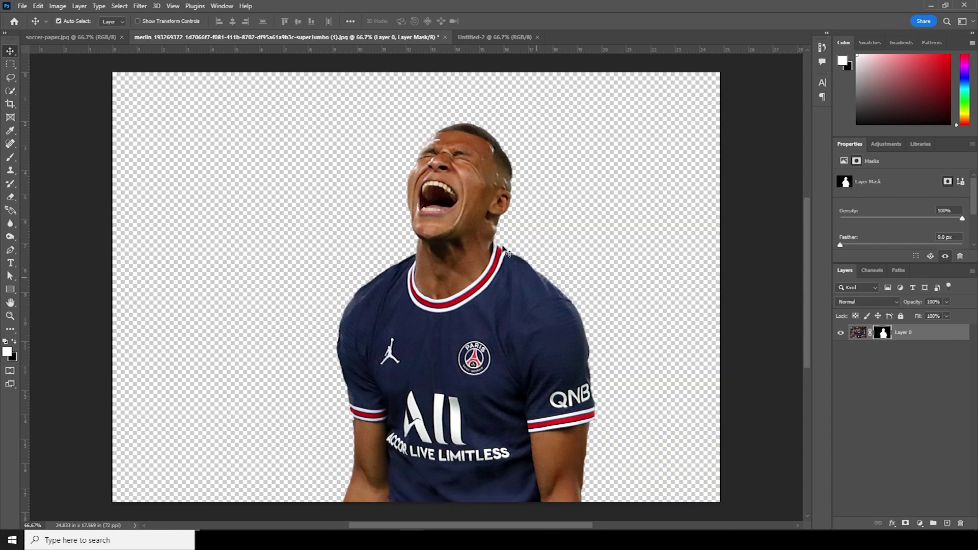
Convert the masked player layer to a smart object
{"action": "right_click", "coordinate": [477, 216]}
{"action": "right_click", "coordinate": [906, 337]}
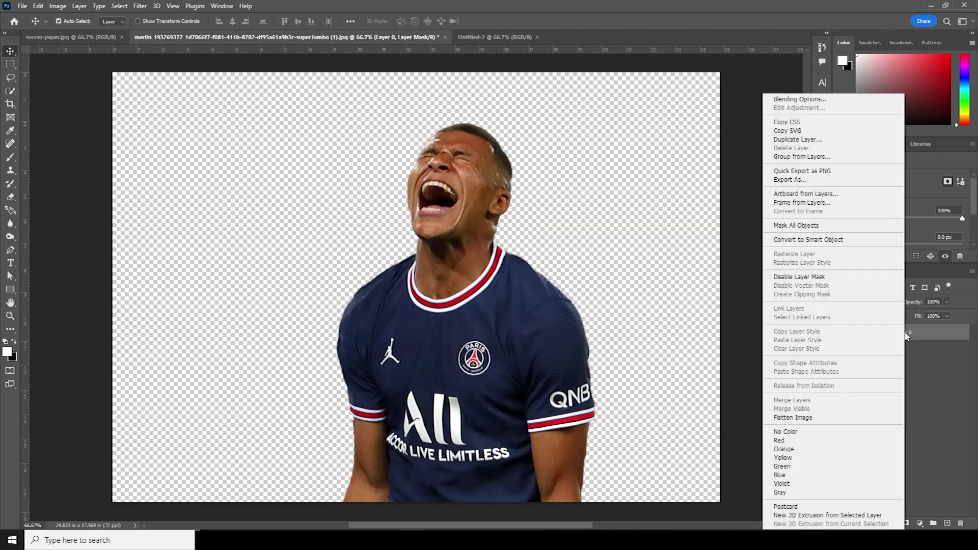
{"action": "left_click", "coordinate": [807, 240]}
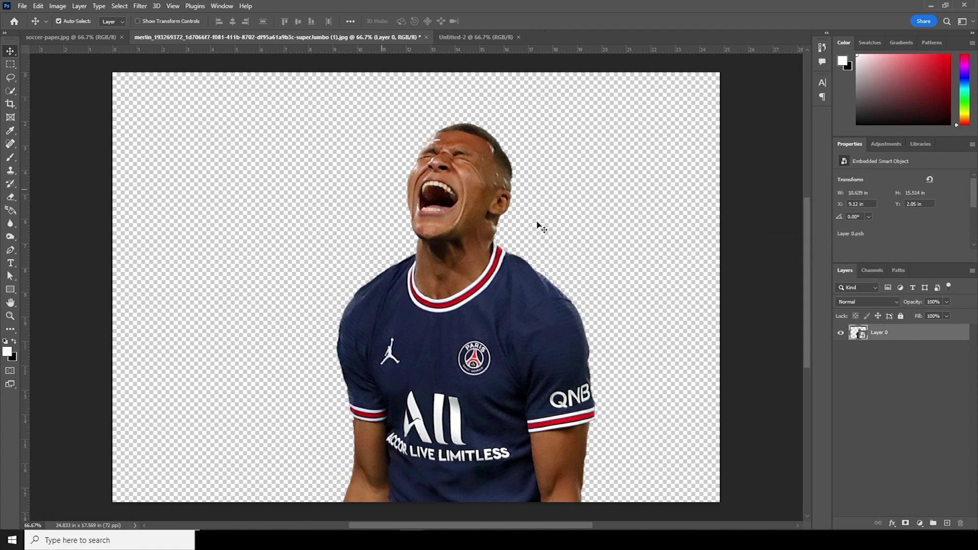
Start a Camera Raw filter on the player with Texture +67, Clarity +88, Dehaze +1 and Vibrance -64
{"action": "left_click", "coordinate": [141, 7]}
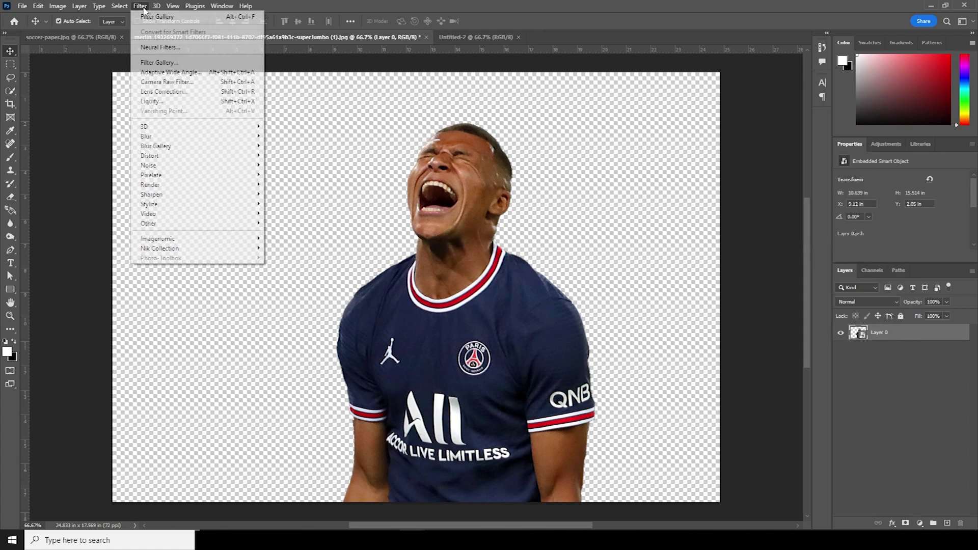
{"action": "left_click", "coordinate": [178, 82]}
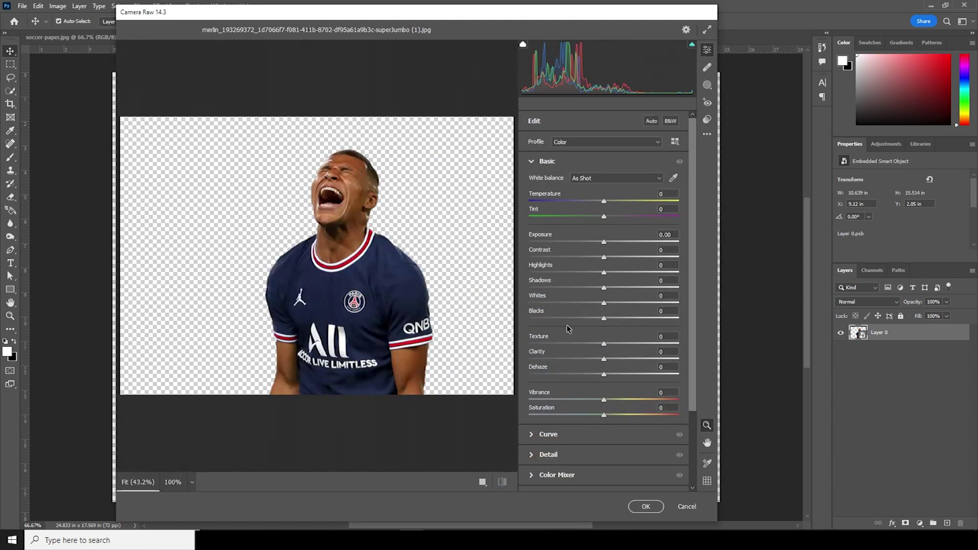
{"action": "left_click_drag", "start_coordinate": [659, 360], "coordinate": [670, 362]}
{"action": "left_click_drag", "start_coordinate": [604, 344], "coordinate": [654, 343]}
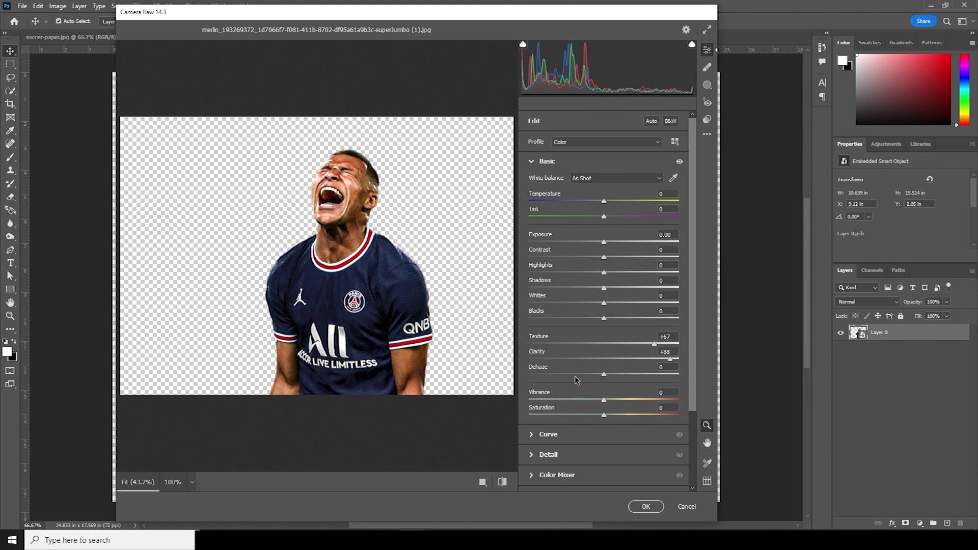
{"action": "left_click_drag", "start_coordinate": [581, 375], "coordinate": [604, 375]}
{"action": "left_click_drag", "start_coordinate": [548, 400], "coordinate": [556, 401]}
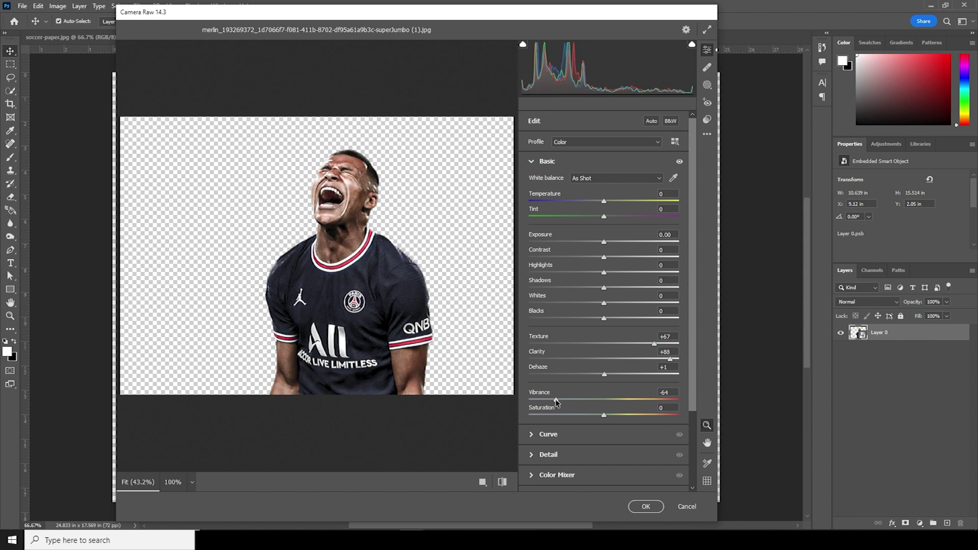
Lower Highlights to -76, raise the Shadows, and apply the Camera Raw filter
{"action": "mouse_move", "coordinate": [541, 273]}
{"action": "left_mouse_down"}
{"action": "mouse_move", "coordinate": [554, 272]}
{"action": "mouse_move", "coordinate": [546, 271]}
{"action": "left_mouse_up"}
{"action": "left_click", "coordinate": [626, 288]}
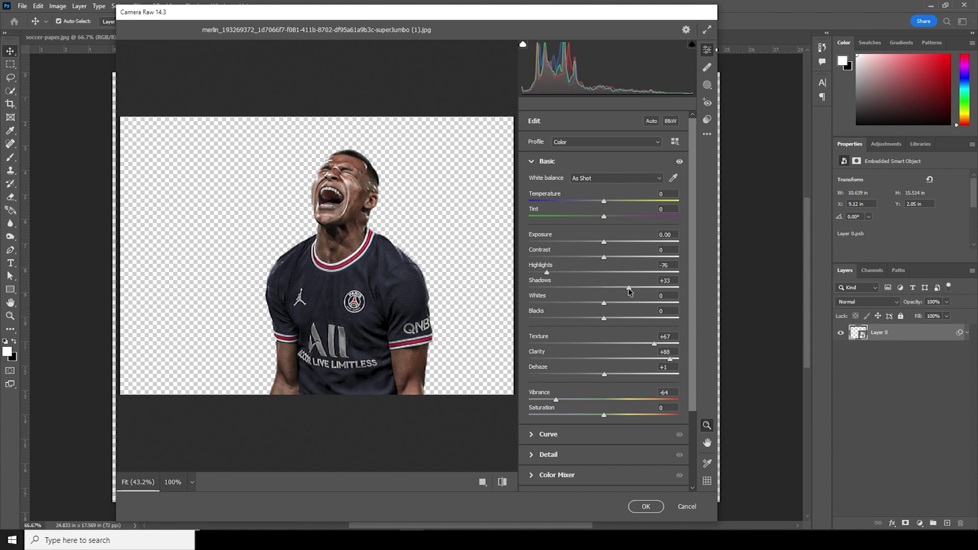
{"action": "left_click_drag", "start_coordinate": [632, 291], "coordinate": [633, 289]}
{"action": "left_click", "coordinate": [645, 507]}
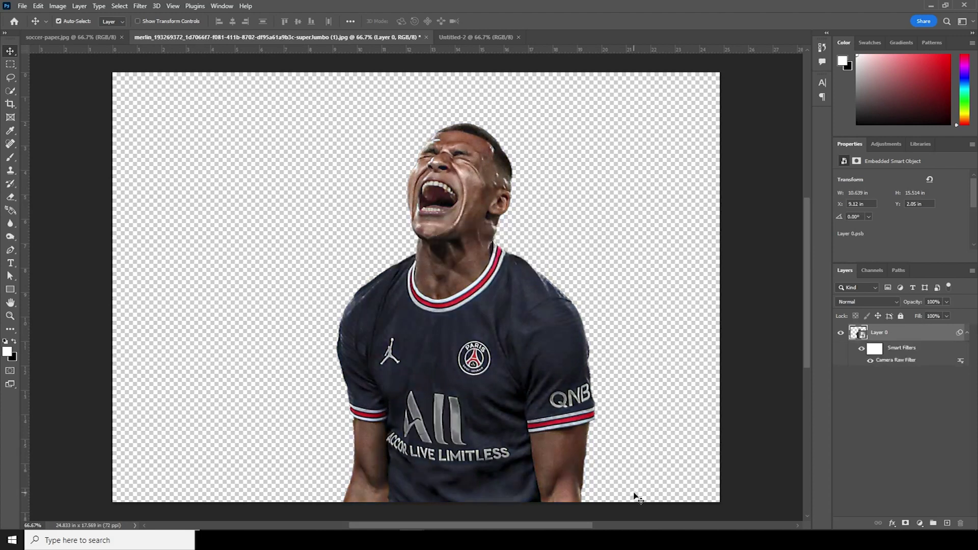
Apply the Filter Gallery's Cutout effect to the player with Number of Levels 7, Edge Simplicity 5 and Edge Fidelity 2
{"action": "left_click", "coordinate": [141, 8]}
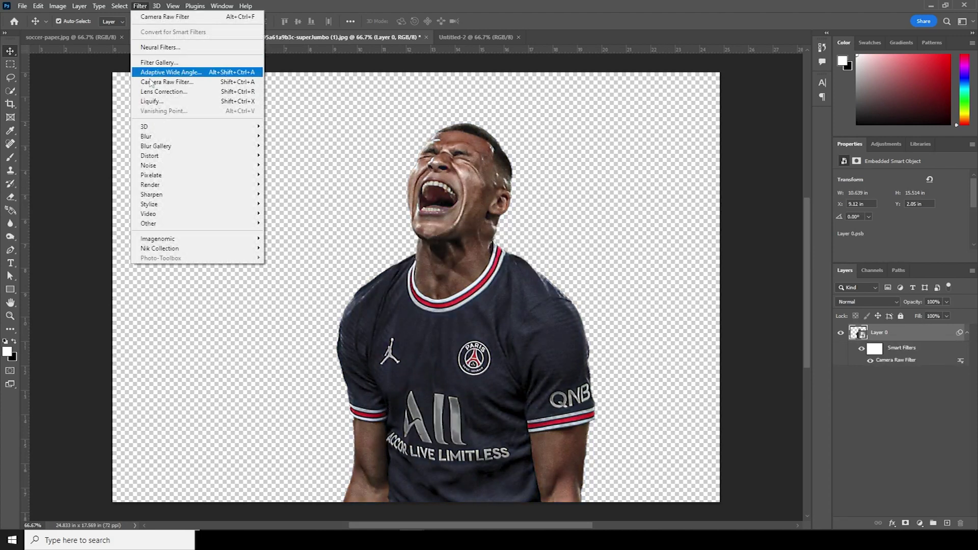
{"action": "left_click", "coordinate": [151, 63]}
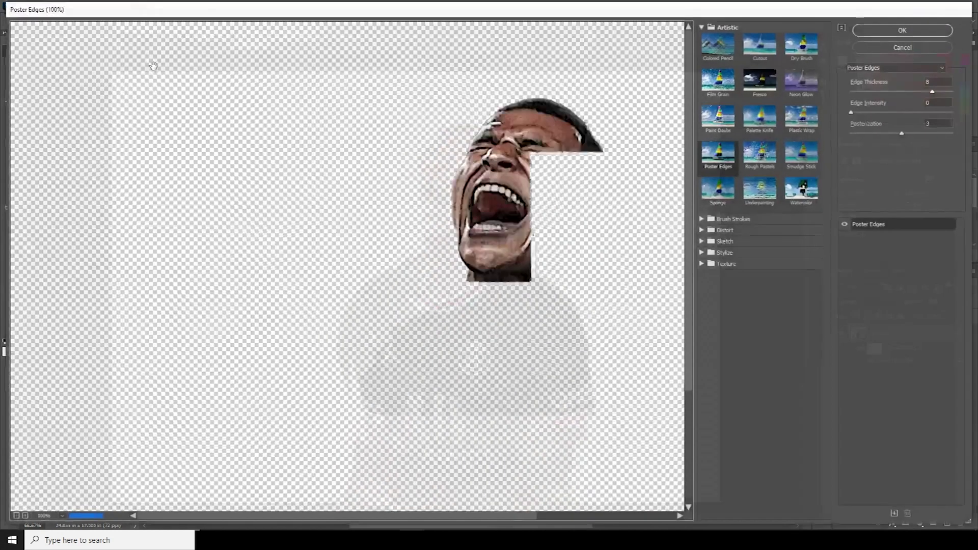
{"action": "left_click", "coordinate": [758, 45]}
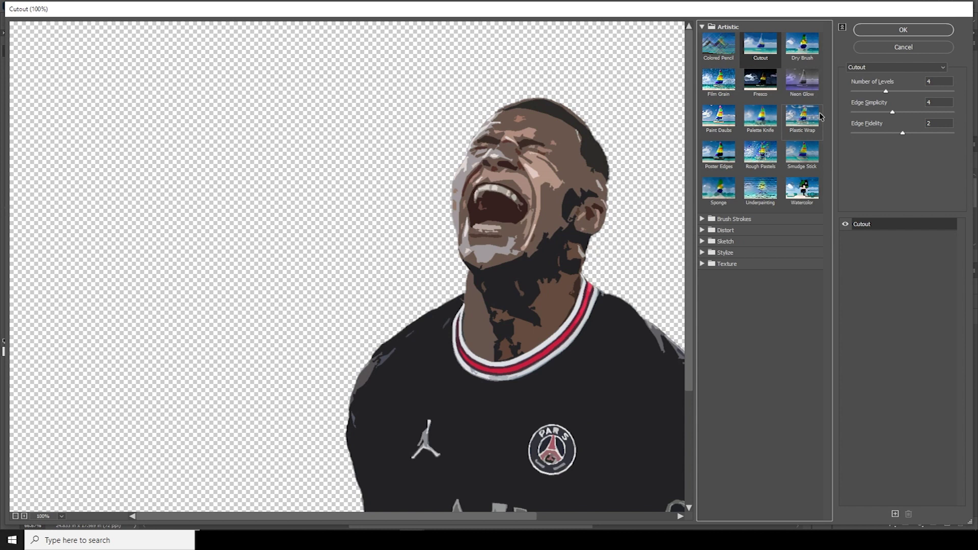
{"action": "left_click", "coordinate": [904, 91]}
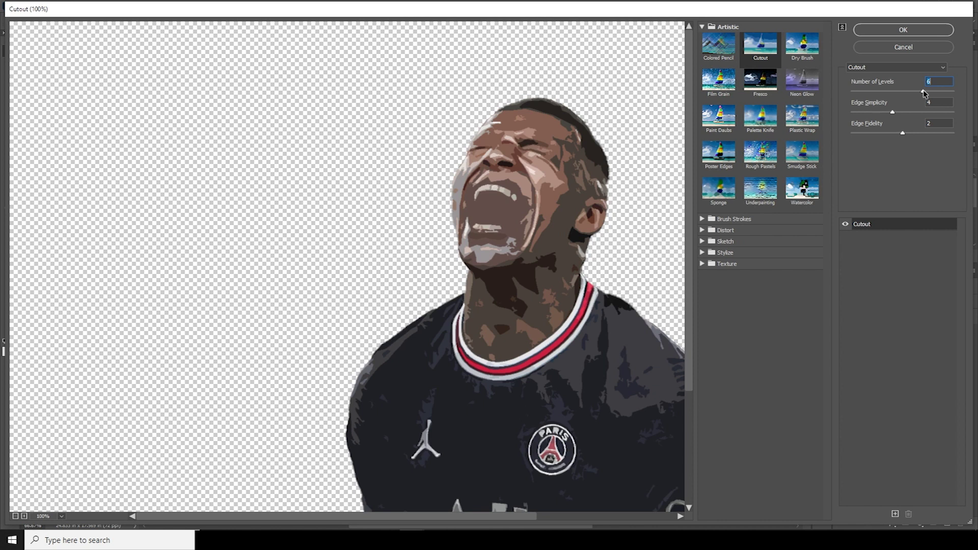
{"action": "left_click", "coordinate": [904, 112]}
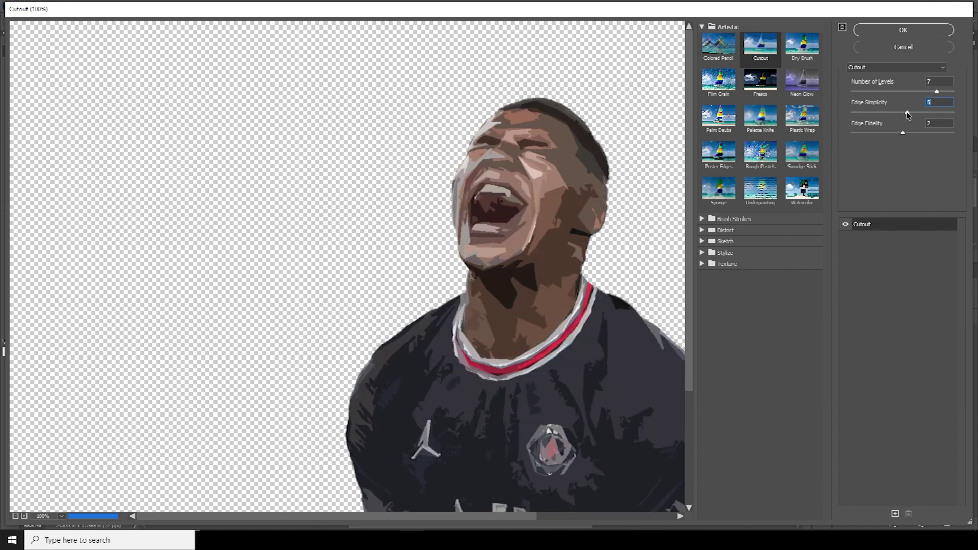
{"action": "left_click", "coordinate": [874, 134]}
{"action": "left_click", "coordinate": [866, 134]}
{"action": "left_click_drag", "start_coordinate": [866, 135], "coordinate": [893, 136]}
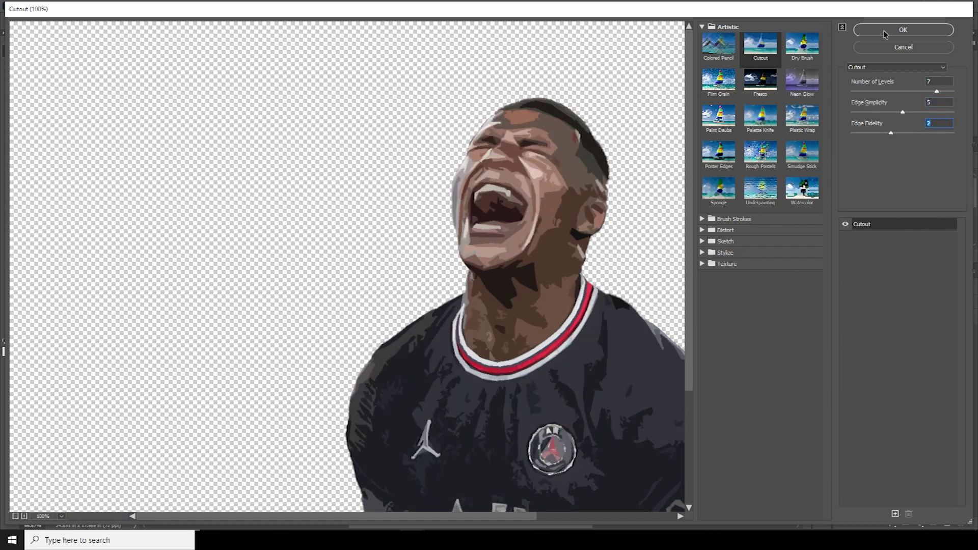
{"action": "left_click", "coordinate": [884, 31]}
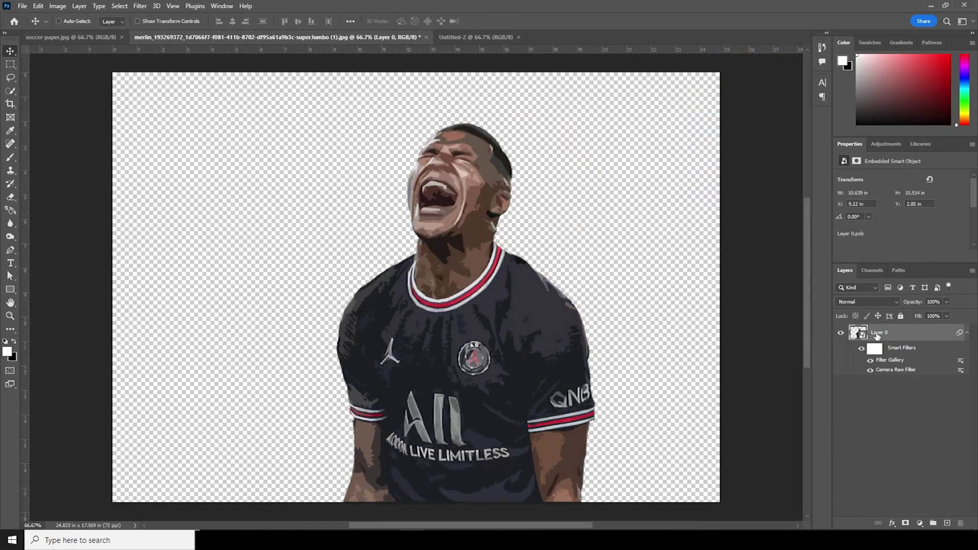
Duplicate the player layer and change the copy's gallery effect to Poster Edges with Edge Thickness 5, Edge Intensity 0 and Posterization 4
{"action": "key", "text": "ctrl+j"}
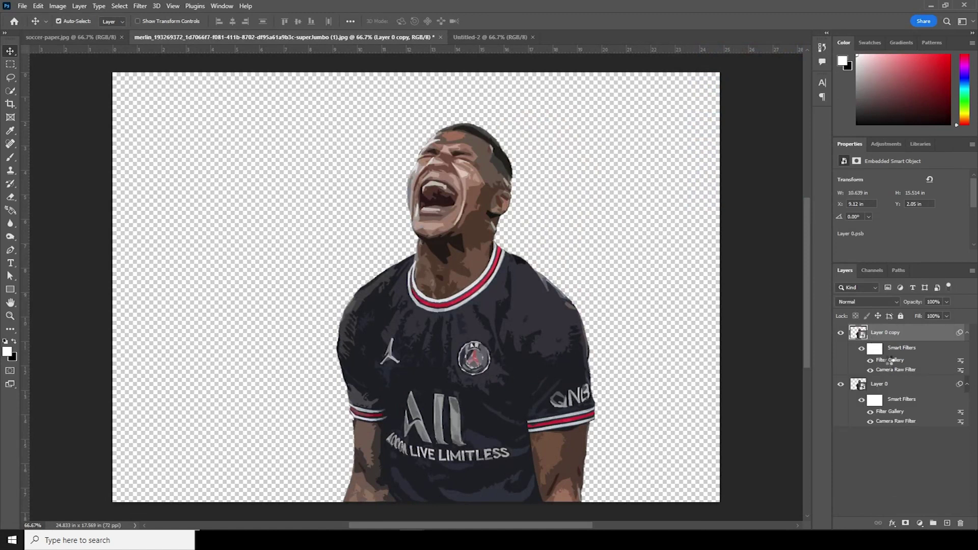
{"action": "double_click", "coordinate": [889, 360]}
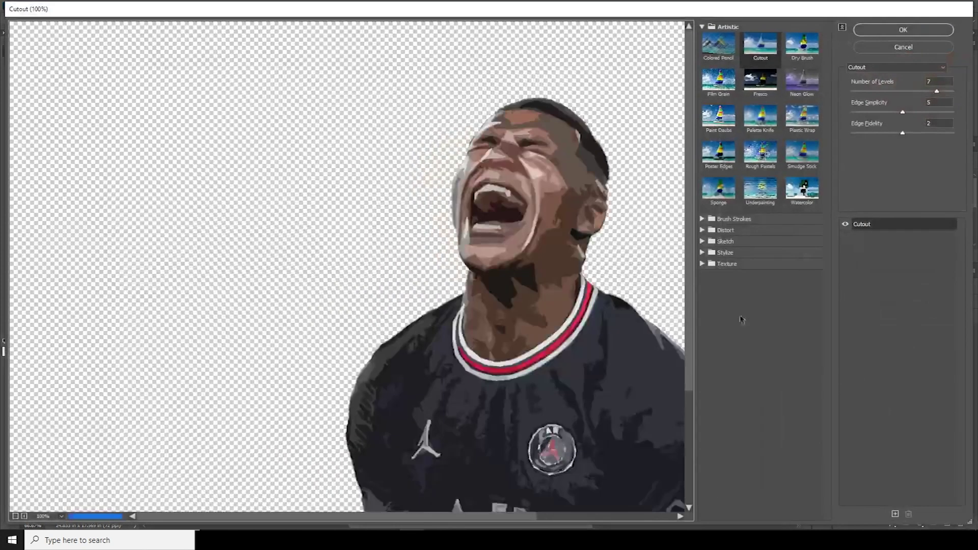
{"action": "left_click", "coordinate": [760, 81]}
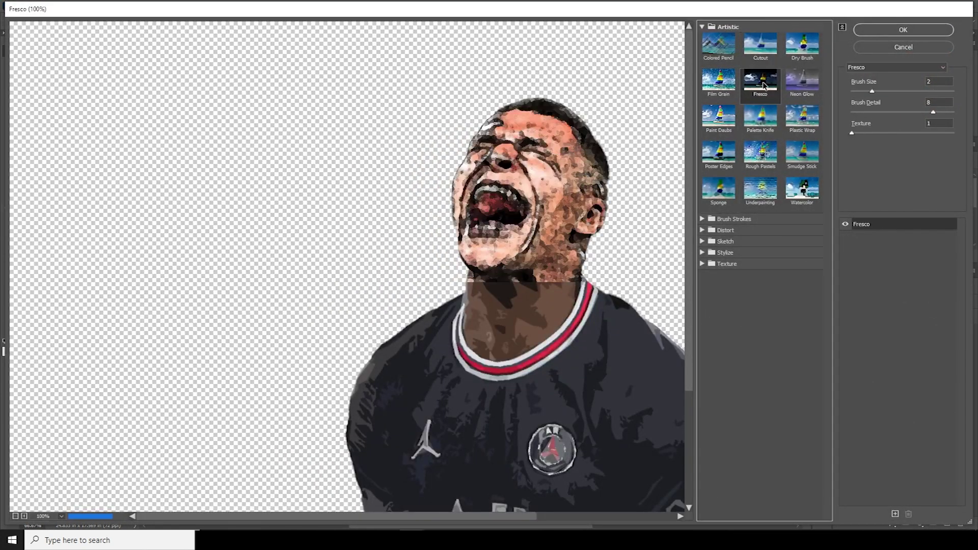
{"action": "left_click", "coordinate": [726, 164]}
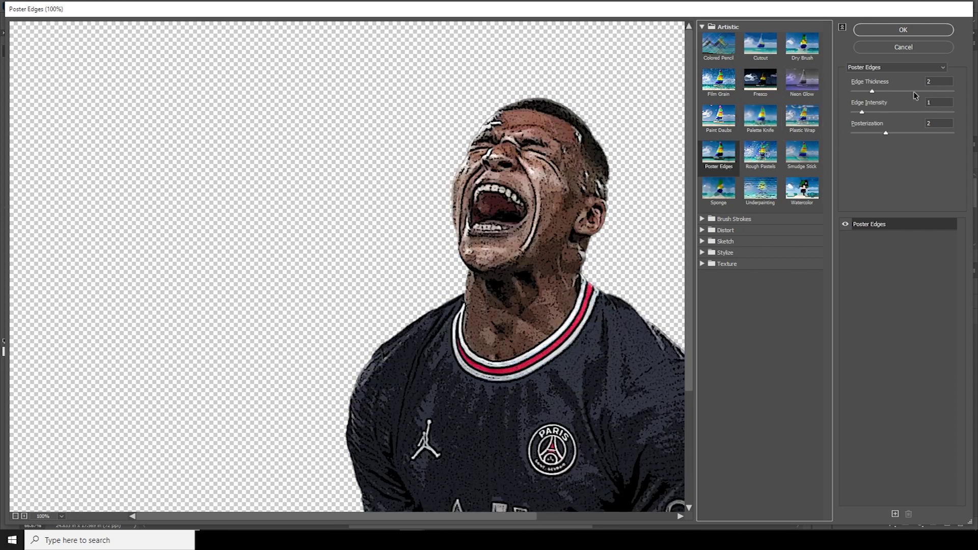
{"action": "left_click_drag", "start_coordinate": [862, 113], "coordinate": [840, 114]}
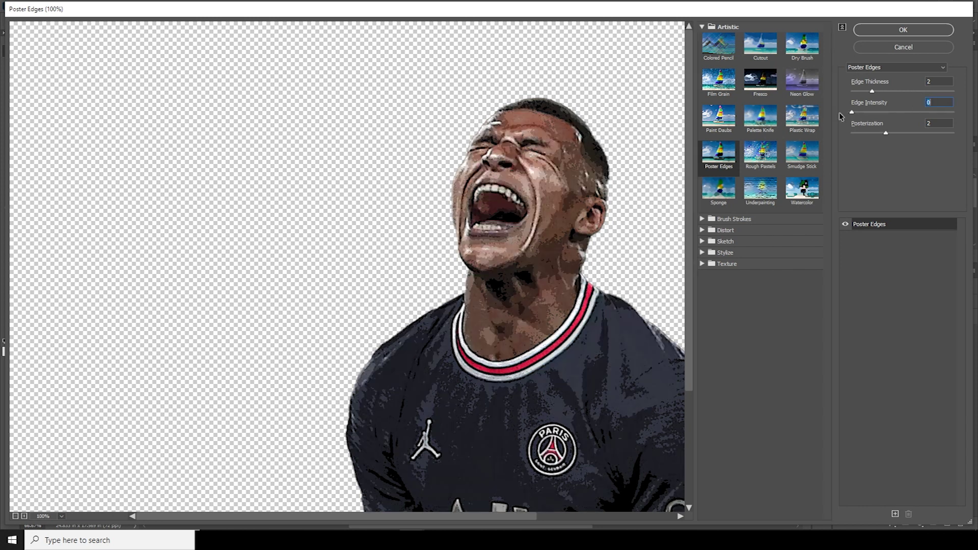
{"action": "left_click", "coordinate": [915, 132]}
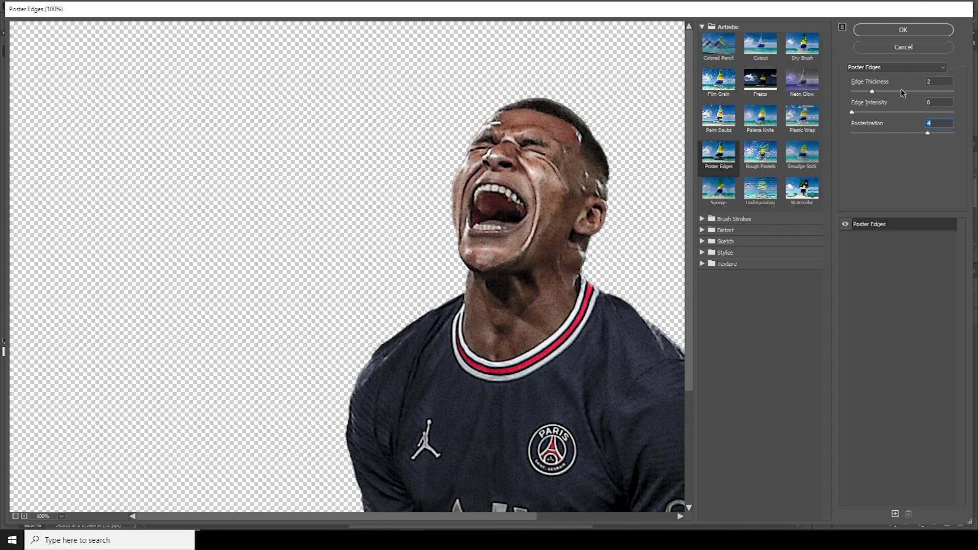
{"action": "left_click_drag", "start_coordinate": [877, 91], "coordinate": [898, 93]}
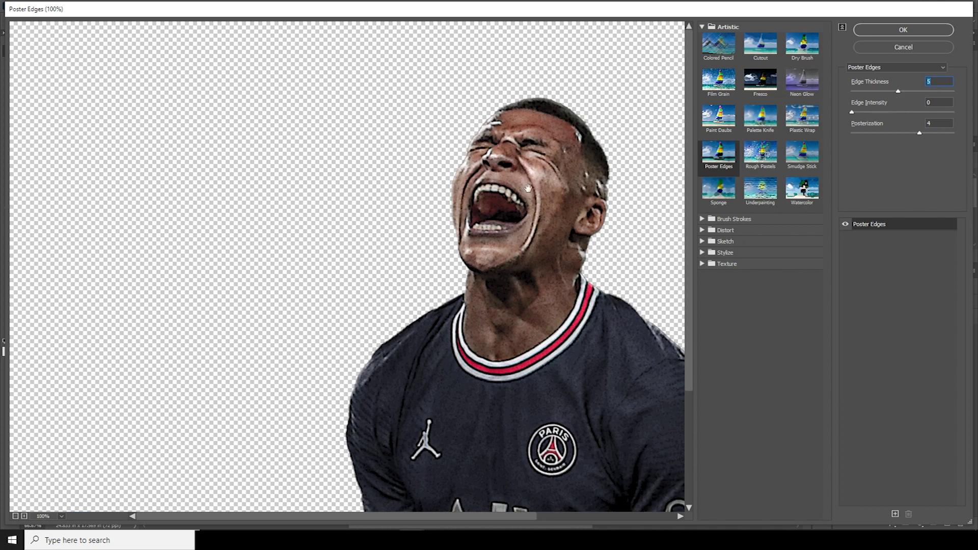
{"action": "left_click", "coordinate": [875, 33]}
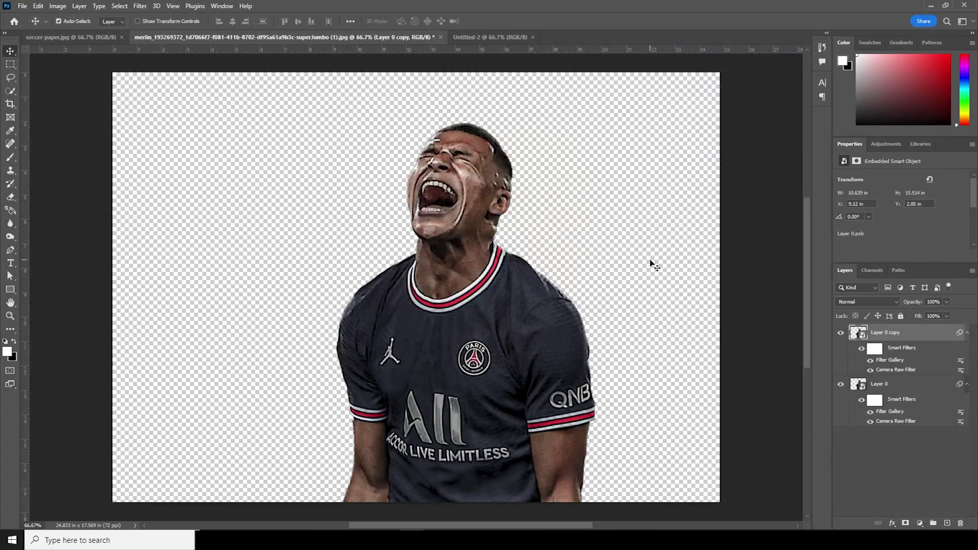
Set the duplicate layer's blend mode to Soft Light and group both player layers
{"action": "left_click", "coordinate": [869, 302]}
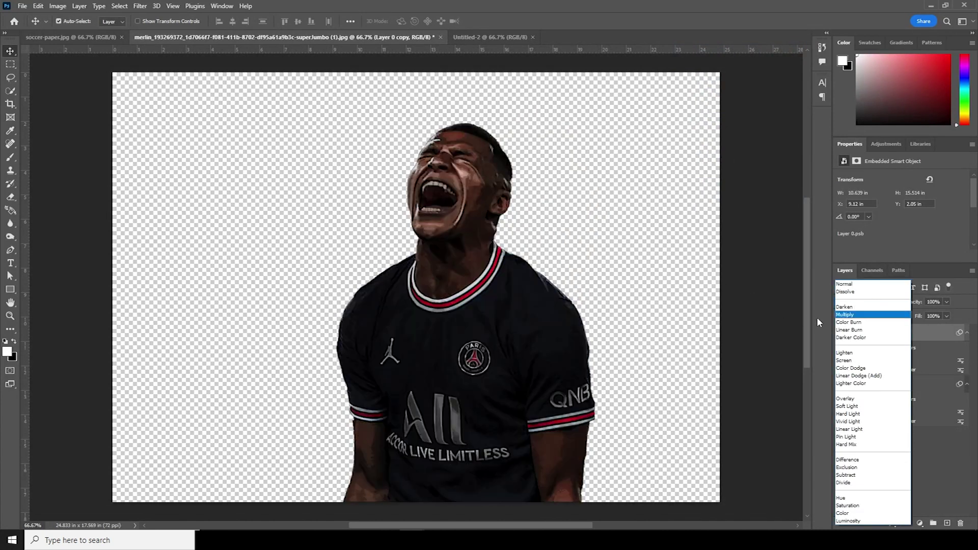
{"action": "left_click", "coordinate": [849, 406]}
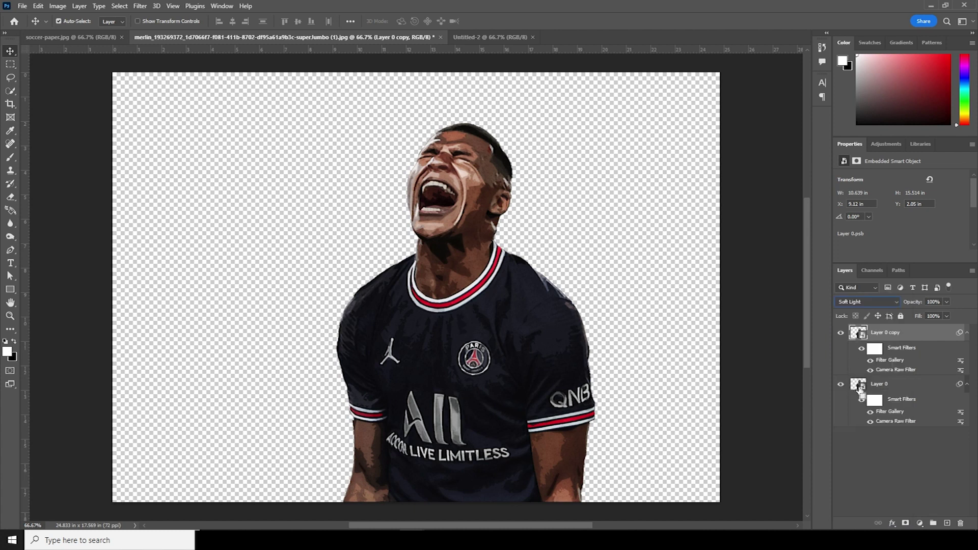
{"action": "left_click", "coordinate": [859, 388], "text": "ctrl"}
{"action": "key", "text": "ctrl+d"}
{"action": "key", "text": "ctrl+g"}
{"action": "left_click_drag", "start_coordinate": [860, 350], "coordinate": [869, 422]}
{"action": "left_click", "coordinate": [851, 332]}
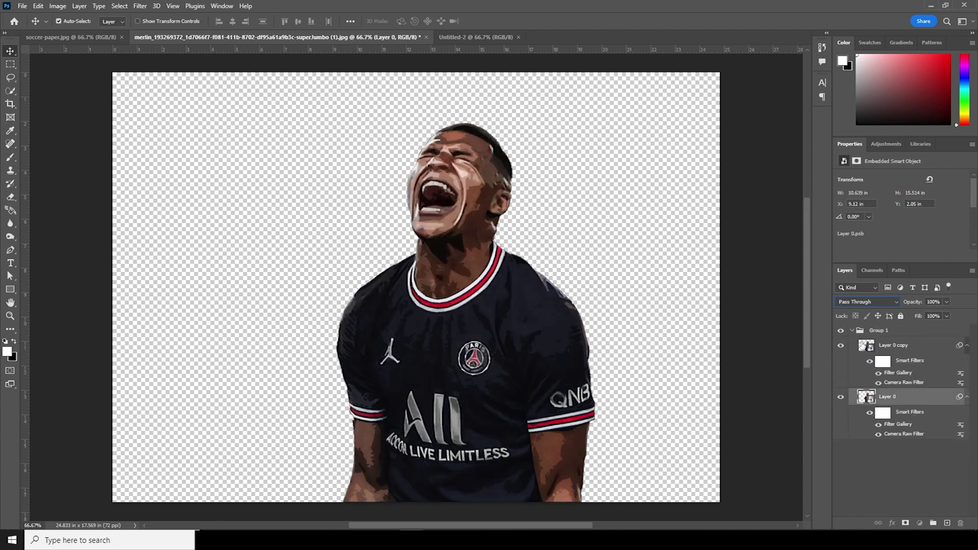
Reduce the Soft Light copy's opacity to about 63% and collapse the group
{"action": "left_click", "coordinate": [867, 347]}
{"action": "left_click_drag", "start_coordinate": [946, 302], "coordinate": [931, 315]}
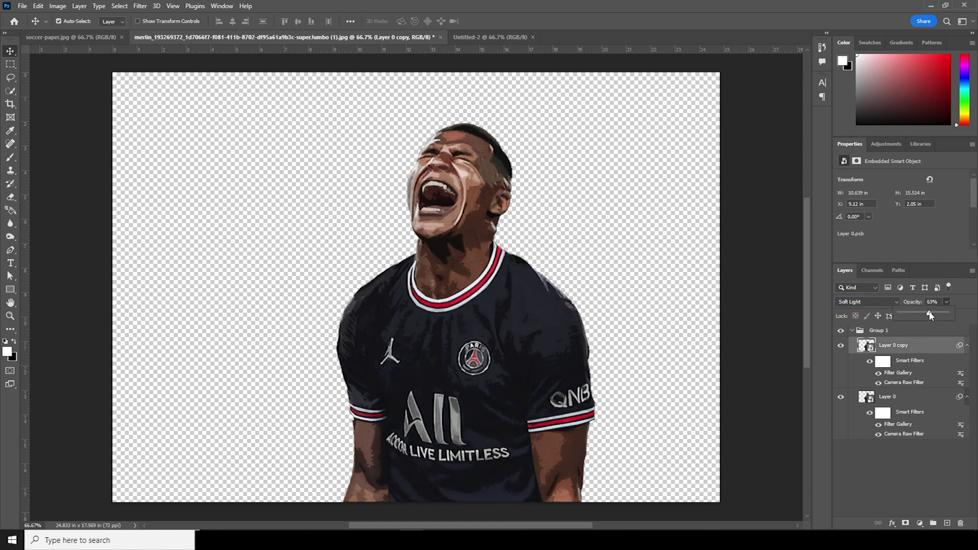
{"action": "left_click", "coordinate": [854, 331]}
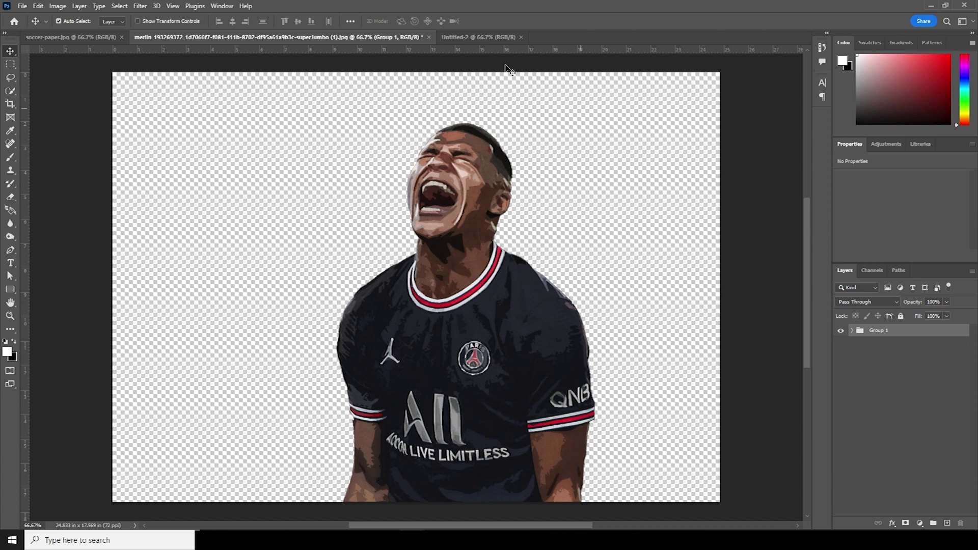
Add a new empty layer above the background in the blank 4 x 3 inch document
{"action": "left_click", "coordinate": [464, 37]}
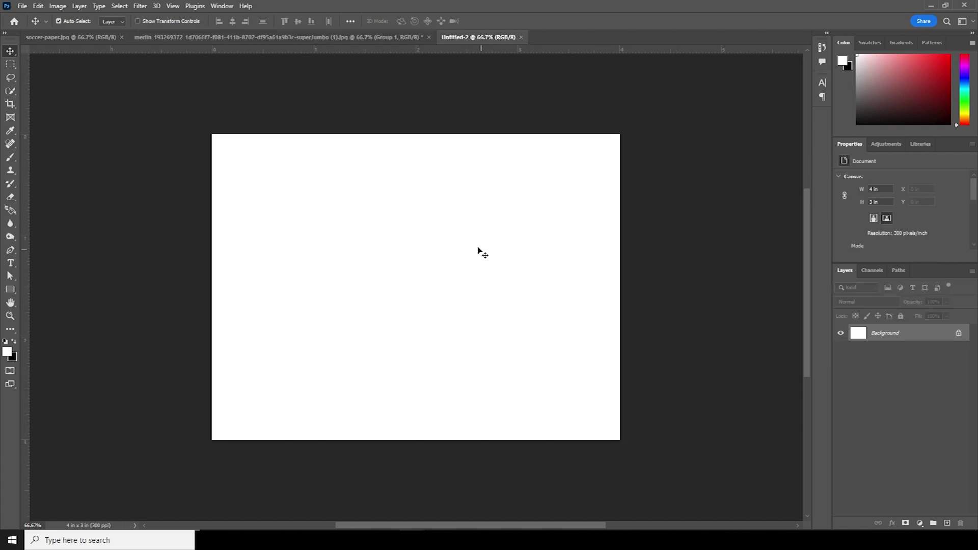
{"action": "left_click", "coordinate": [947, 523]}
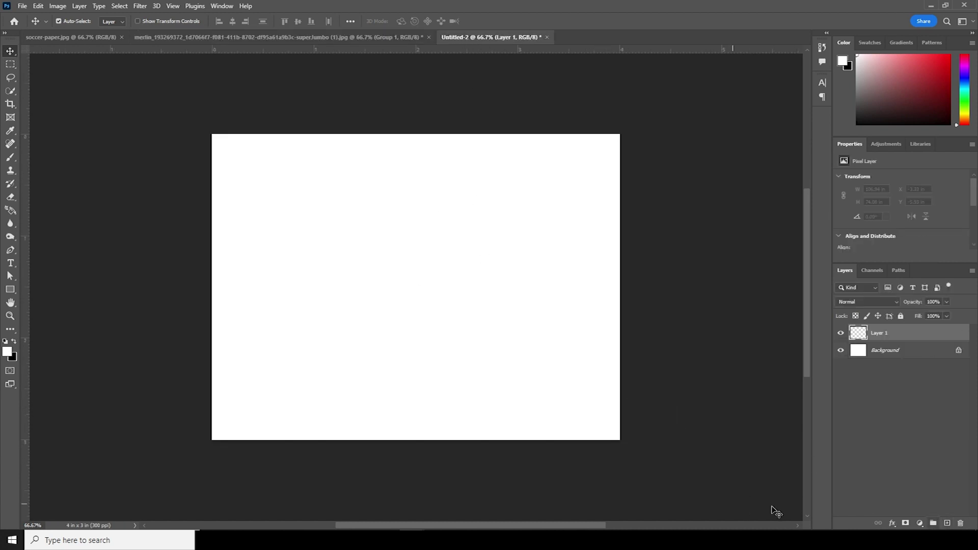
Choose the second-to-last Dried Blood Splatters brush above the 20 Painter Brushes set, at 675 px
{"action": "key", "text": "b"}
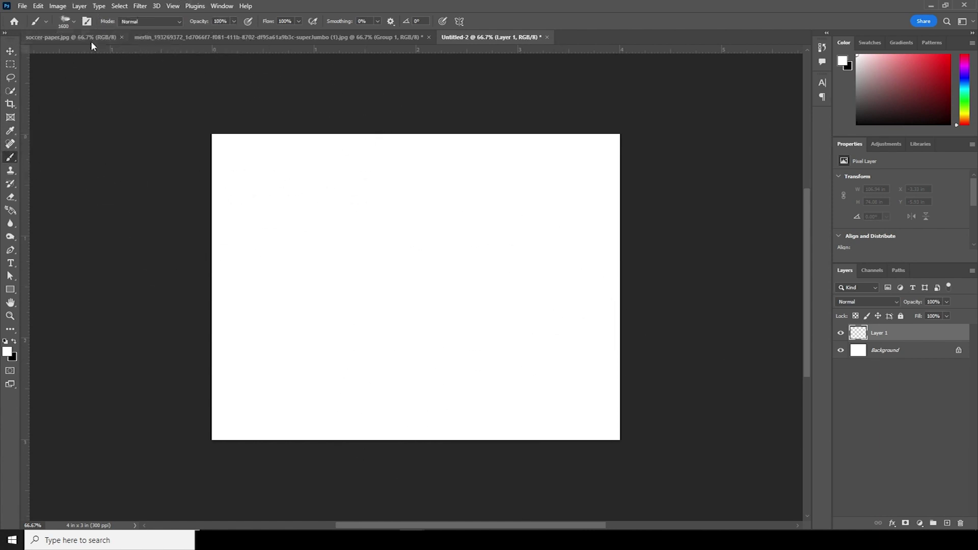
{"action": "left_click", "coordinate": [67, 22]}
{"action": "left_click_drag", "start_coordinate": [145, 154], "coordinate": [135, 304]}
{"action": "scroll", "coordinate": [140, 274], "scroll_direction": "up", "scroll_amount": 10}
{"action": "left_click", "coordinate": [102, 190]}
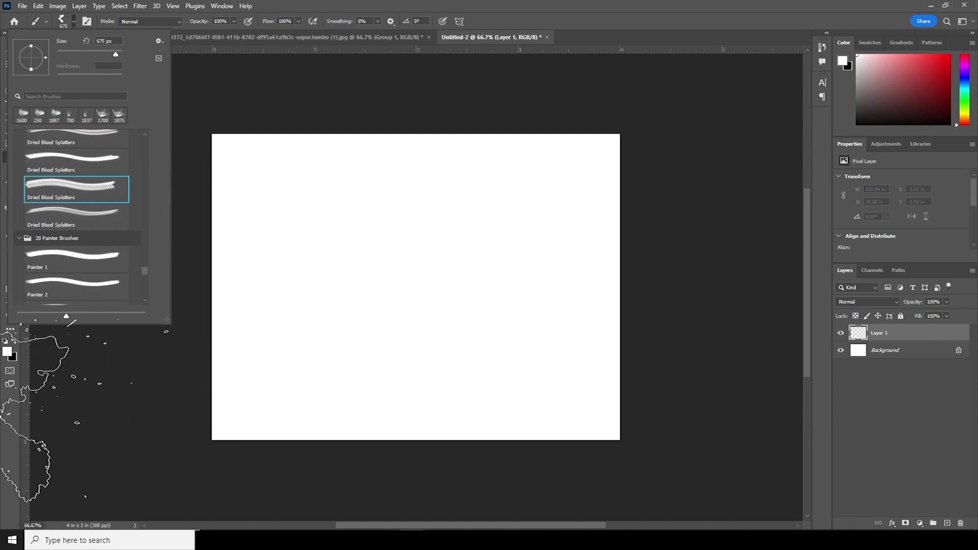
Set the foreground colour to bright cyan, hex 00d0e9
{"action": "left_click", "coordinate": [7, 351]}
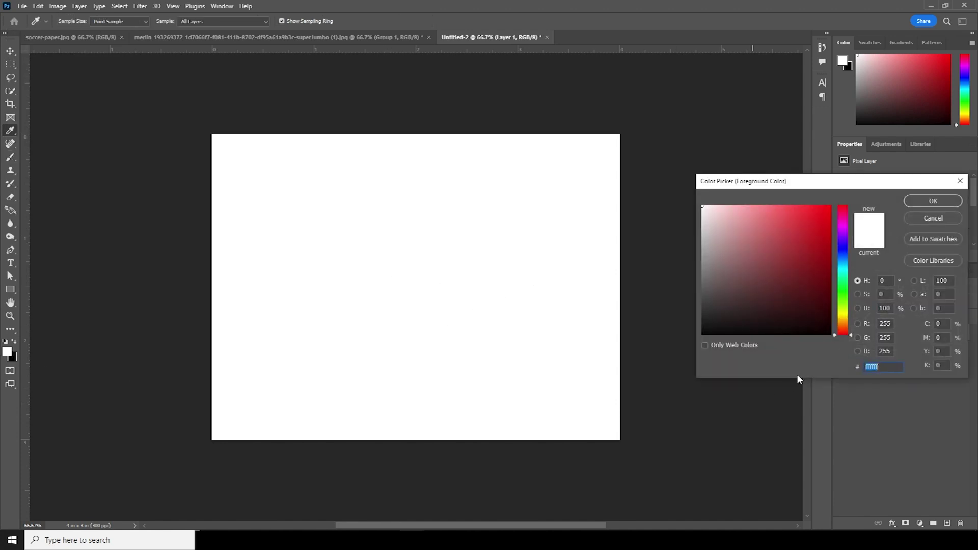
{"action": "left_click_drag", "start_coordinate": [844, 268], "coordinate": [843, 272]}
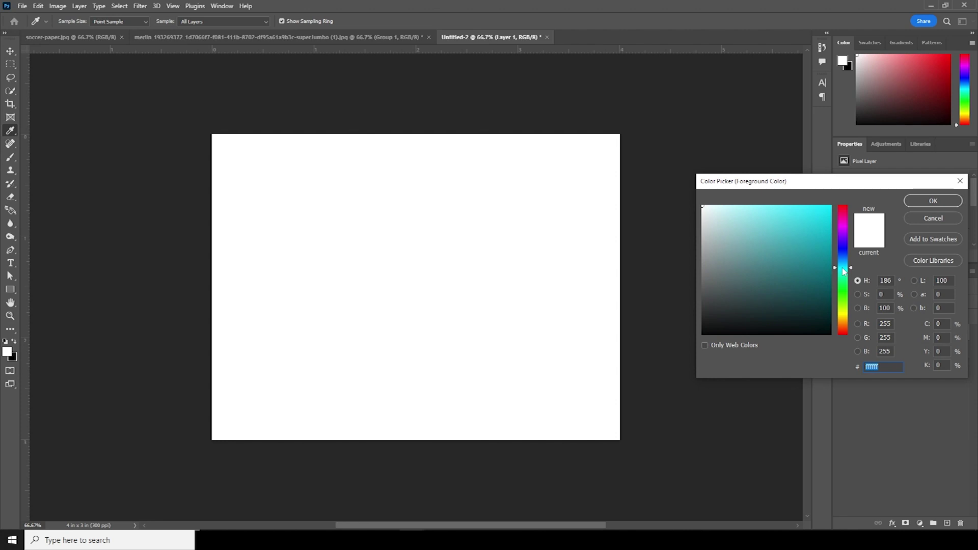
{"action": "type", "text": "00d2e5"}
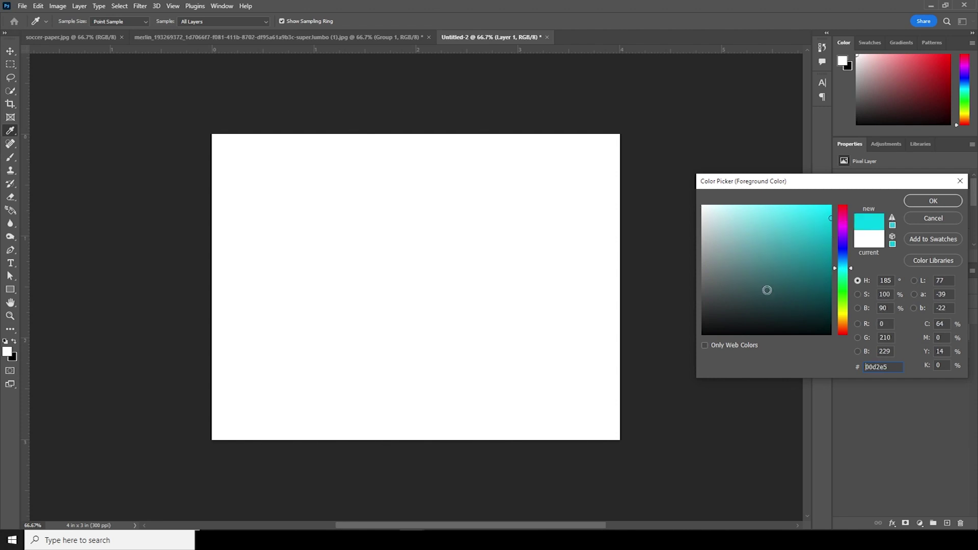
{"action": "left_click_drag", "start_coordinate": [847, 273], "coordinate": [852, 269]}
{"action": "left_click", "coordinate": [849, 267]}
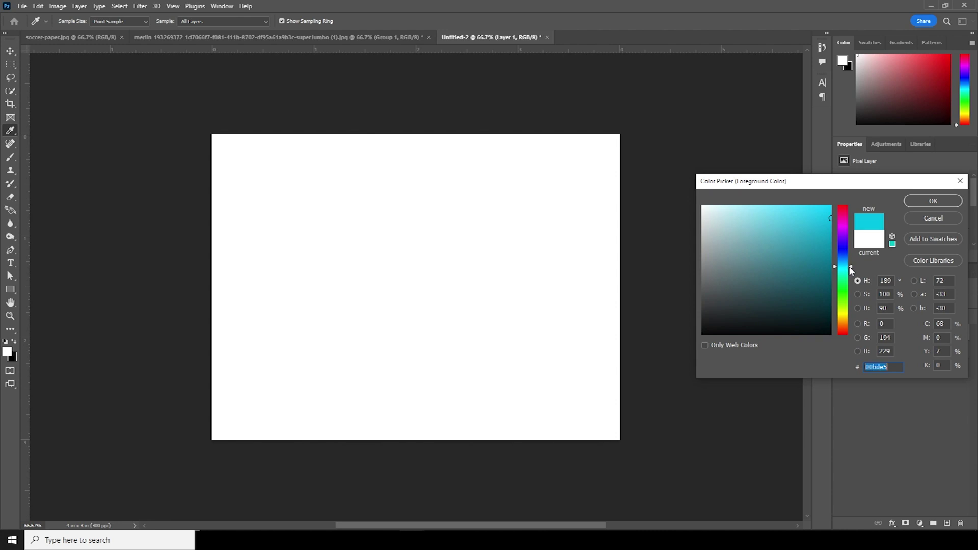
{"action": "left_click_drag", "start_coordinate": [830, 215], "coordinate": [836, 216]}
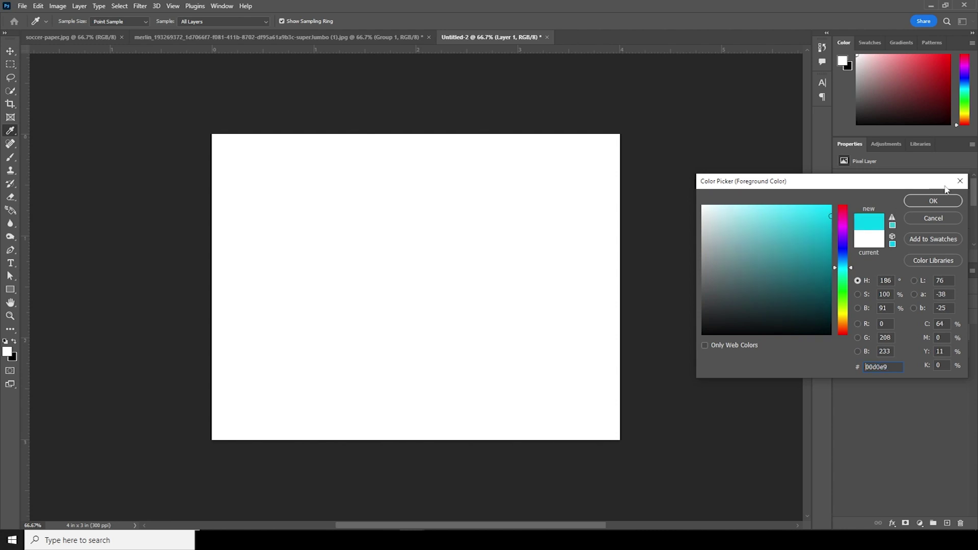
{"action": "left_click", "coordinate": [933, 201]}
Stamp a cyan splatter at the lower right, enlarge the brush to 1300 px and stamp over the lower left and centre
{"action": "key", "text": "b"}
{"action": "left_click", "coordinate": [545, 382]}
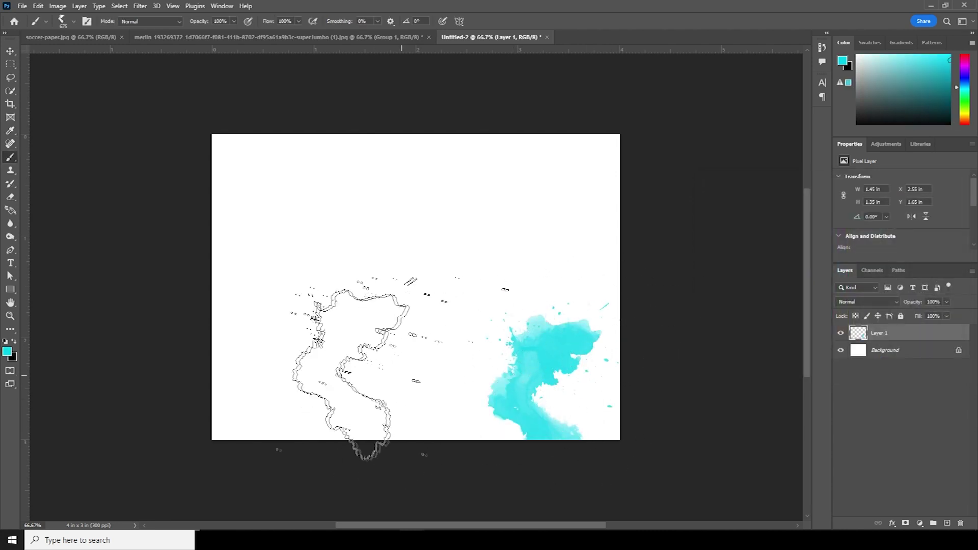
{"action": "key", "text": "bracketright"}
{"action": "key", "text": "bracketright"}
{"action": "key", "text": "bracketright"}
{"action": "key", "text": "bracketright"}
{"action": "key", "text": "bracketright"}
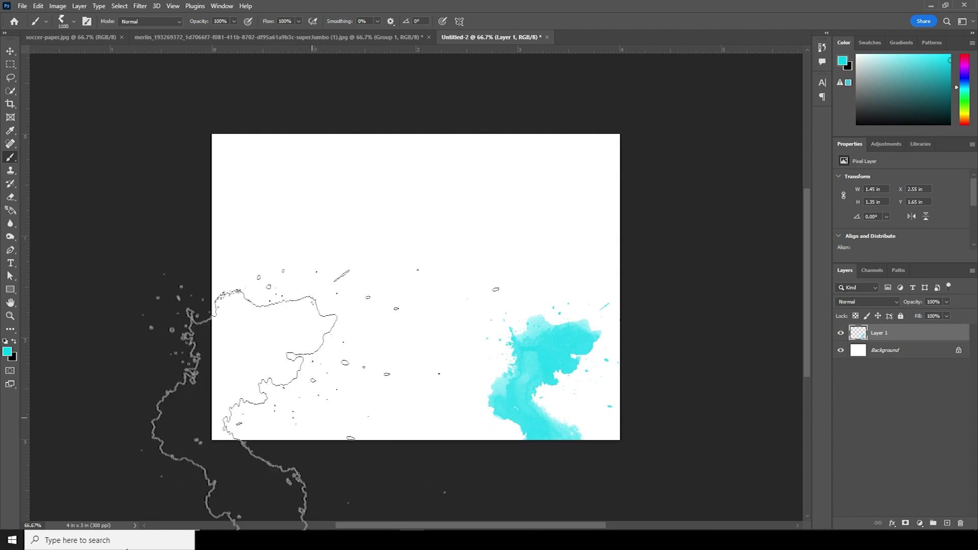
{"action": "key", "text": "bracketright"}
{"action": "key", "text": "bracketright"}
{"action": "left_click", "coordinate": [338, 386]}
{"action": "left_click", "coordinate": [466, 427]}
{"action": "left_click", "coordinate": [364, 425]}
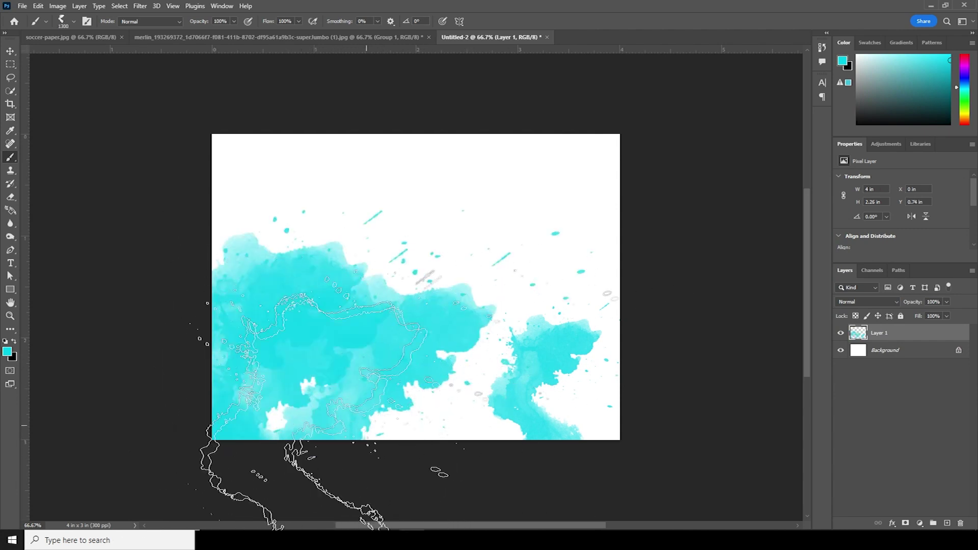
{"action": "left_click", "coordinate": [402, 422]}
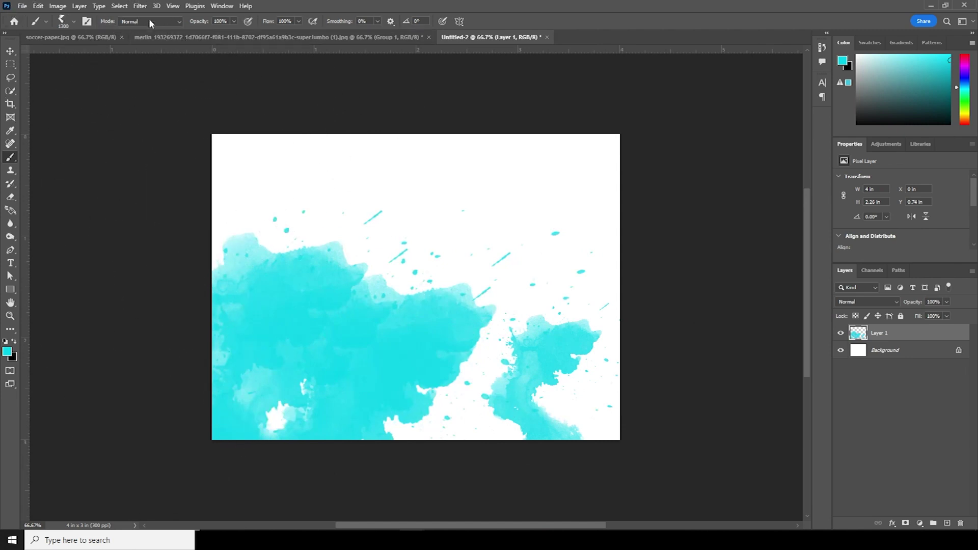
Stamp cyan along the upper-left edge and lower right with two other Dried Blood Splatters brushes at 675 px
{"action": "left_click", "coordinate": [74, 22]}
{"action": "left_click", "coordinate": [110, 218]}
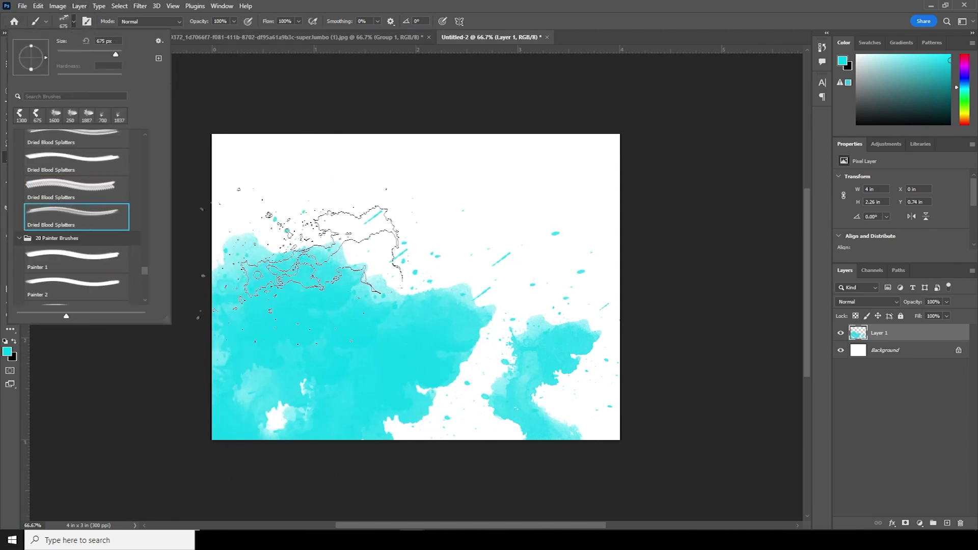
{"action": "left_click", "coordinate": [321, 234]}
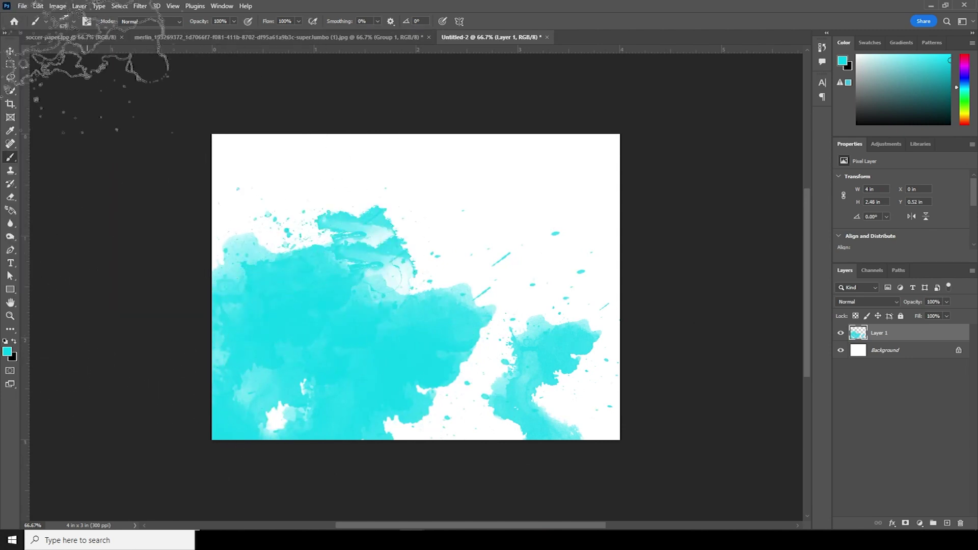
{"action": "left_click", "coordinate": [74, 21]}
{"action": "left_click", "coordinate": [117, 138]}
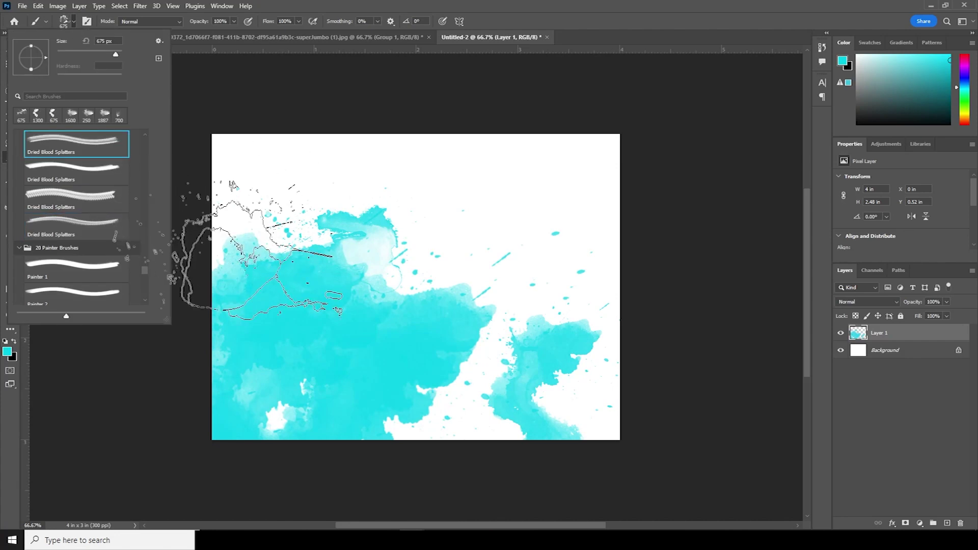
{"action": "left_click", "coordinate": [228, 239]}
{"action": "left_click", "coordinate": [552, 378]}
{"action": "left_click", "coordinate": [548, 442]}
{"action": "left_click", "coordinate": [463, 408]}
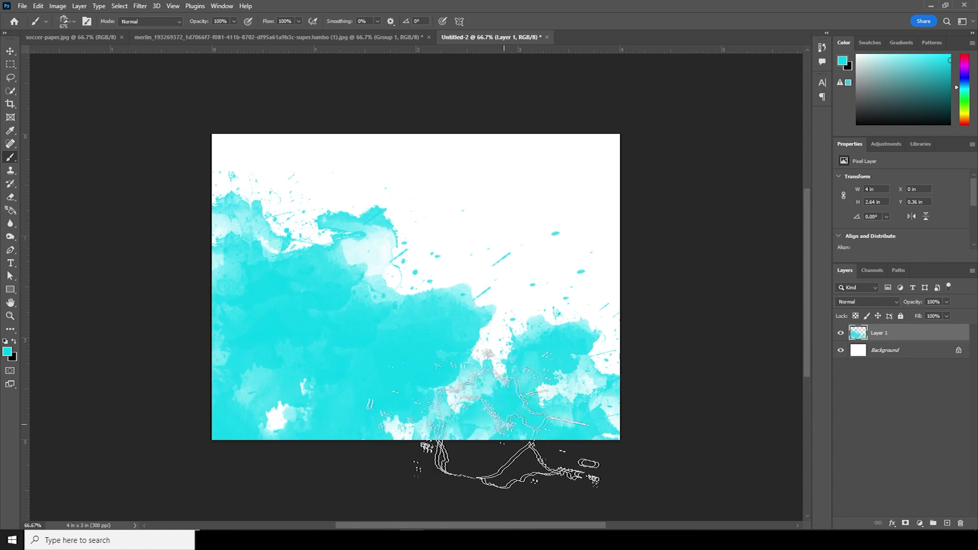
Stamp cyan over the white upper-left area and centre right with another splatter brush
{"action": "left_click", "coordinate": [73, 23]}
{"action": "scroll", "coordinate": [129, 218], "scroll_direction": "up", "scroll_amount": 2}
{"action": "left_click", "coordinate": [122, 201]}
{"action": "left_click", "coordinate": [227, 204]}
{"action": "left_click", "coordinate": [328, 156]}
{"action": "left_click", "coordinate": [332, 222]}
{"action": "left_click", "coordinate": [245, 196]}
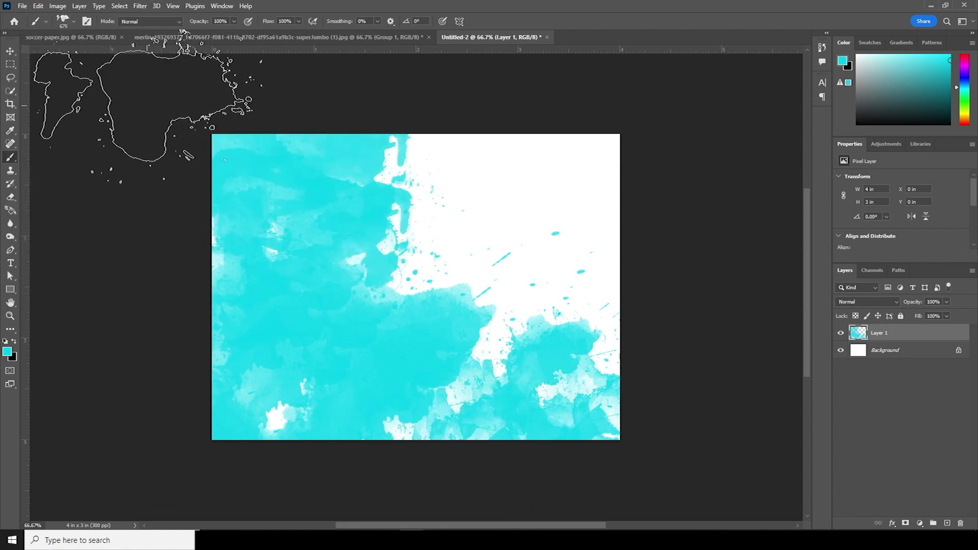
{"action": "left_click", "coordinate": [458, 334]}
Enlarge the splatter brush to cover the upper right and lower left in cyan, and patch the left side with another brush
{"action": "key", "text": "bracketright"}
{"action": "key", "text": "bracketright"}
{"action": "key", "text": "bracketright"}
{"action": "key", "text": "bracketright"}
{"action": "key", "text": "bracketright"}
{"action": "left_click", "coordinate": [566, 275]}
{"action": "left_click", "coordinate": [563, 186]}
{"action": "left_click", "coordinate": [293, 349]}
{"action": "left_click", "coordinate": [73, 21]}
{"action": "left_click", "coordinate": [100, 167]}
{"action": "left_click", "coordinate": [244, 239]}
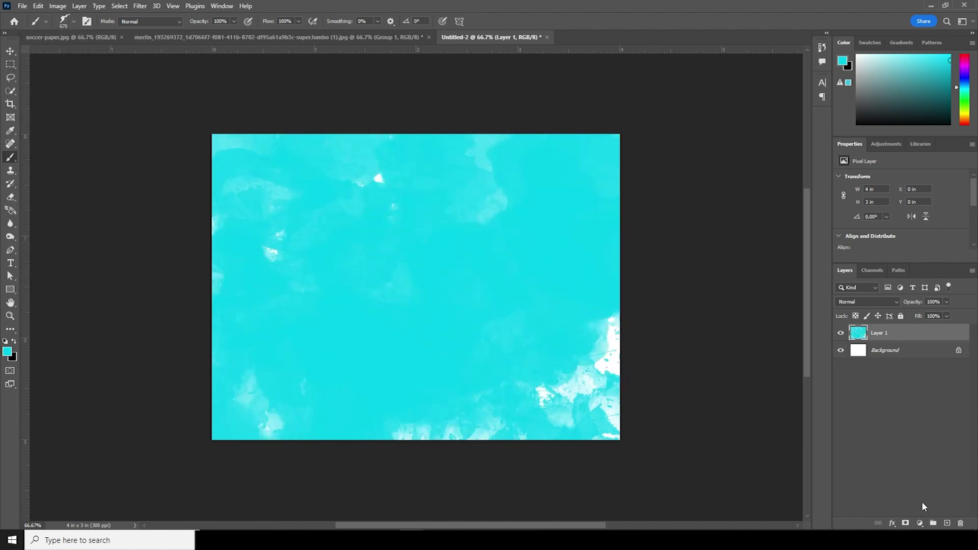
Add a new layer, stamp cyan at the lower right, and stamp a white splatter at the lower left with a 900 px brush
{"action": "left_click", "coordinate": [947, 522]}
{"action": "left_click", "coordinate": [606, 392]}
{"action": "key", "text": "bracketright"}
{"action": "key", "text": "bracketright"}
{"action": "key", "text": "bracketright"}
{"action": "key", "text": "d"}
{"action": "key", "text": "x"}
{"action": "left_click", "coordinate": [305, 415]}
{"action": "key", "text": "ctrl+z"}
{"action": "left_click", "coordinate": [248, 411]}
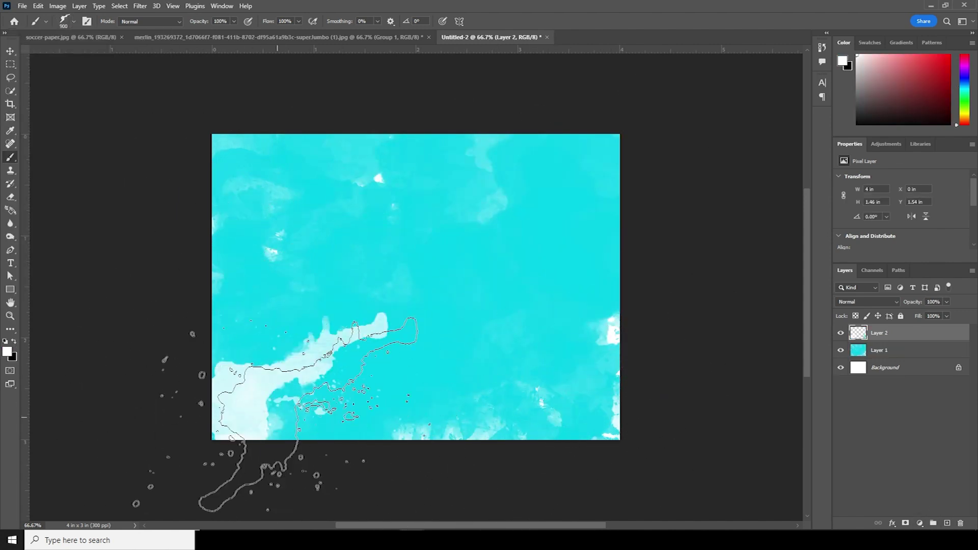
Stamp white splatters on the left edge and the lower-right corner with two different 675 px splatter brushes
{"action": "left_click", "coordinate": [73, 21]}
{"action": "left_click", "coordinate": [76, 172]}
{"action": "left_click", "coordinate": [147, 364]}
{"action": "left_click", "coordinate": [74, 22]}
{"action": "left_click", "coordinate": [77, 196]}
{"action": "left_click", "coordinate": [605, 438]}
{"action": "left_click", "coordinate": [498, 460]}
Add another new layer and choose brush 18 from the Free Sand Dust Photoshop Brushes 2 set
{"action": "left_click", "coordinate": [73, 22]}
{"action": "left_click_drag", "start_coordinate": [144, 266], "coordinate": [147, 230]}
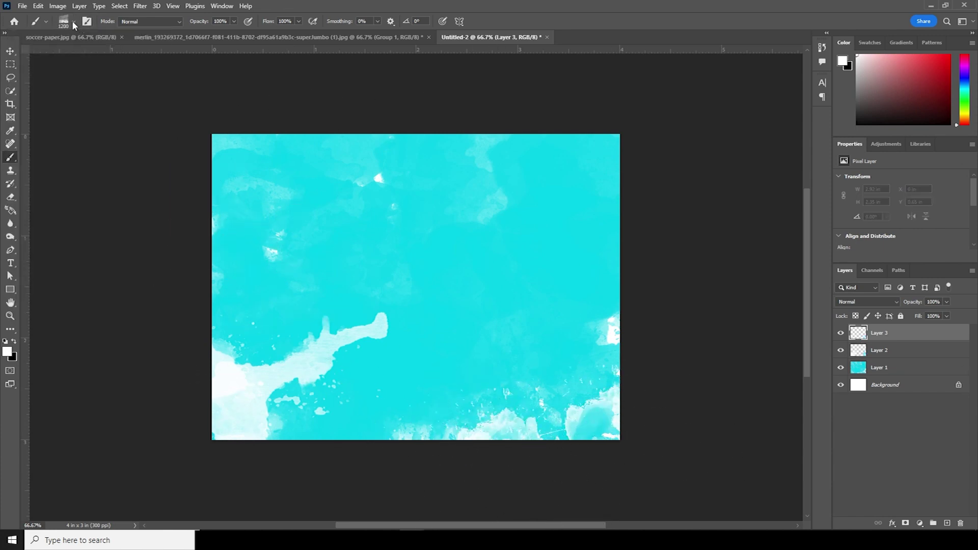
{"action": "left_click", "coordinate": [72, 21]}
{"action": "left_click", "coordinate": [77, 263]}
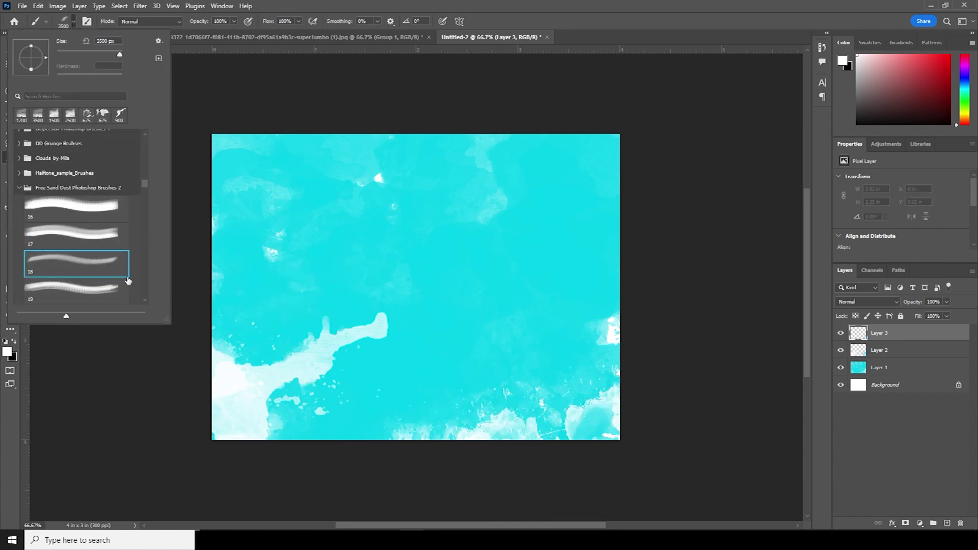
{"action": "key", "text": "Return"}
Stamp white dust across the lower right at 1600 px and along the right and left edges at 800 px
{"action": "left_click", "coordinate": [399, 388]}
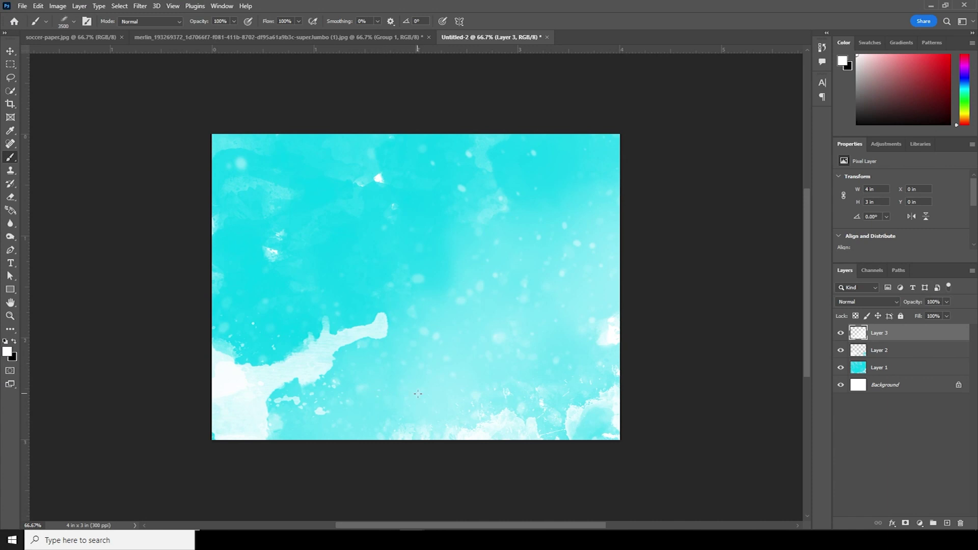
{"action": "key", "text": "ctrl+z"}
{"action": "key", "text": "bracketleft"}
{"action": "key", "text": "bracketleft"}
{"action": "key", "text": "bracketleft"}
{"action": "key", "text": "bracketleft"}
{"action": "key", "text": "bracketleft"}
{"action": "key", "text": "bracketleft"}
{"action": "key", "text": "bracketleft"}
{"action": "key", "text": "bracketleft"}
{"action": "key", "text": "bracketleft"}
{"action": "key", "text": "bracketleft"}
{"action": "key", "text": "bracketleft"}
{"action": "key", "text": "bracketleft"}
{"action": "key", "text": "bracketleft"}
{"action": "key", "text": "bracketleft"}
{"action": "key", "text": "bracketleft"}
{"action": "key", "text": "bracketleft"}
{"action": "key", "text": "bracketleft"}
{"action": "key", "text": "bracketleft"}
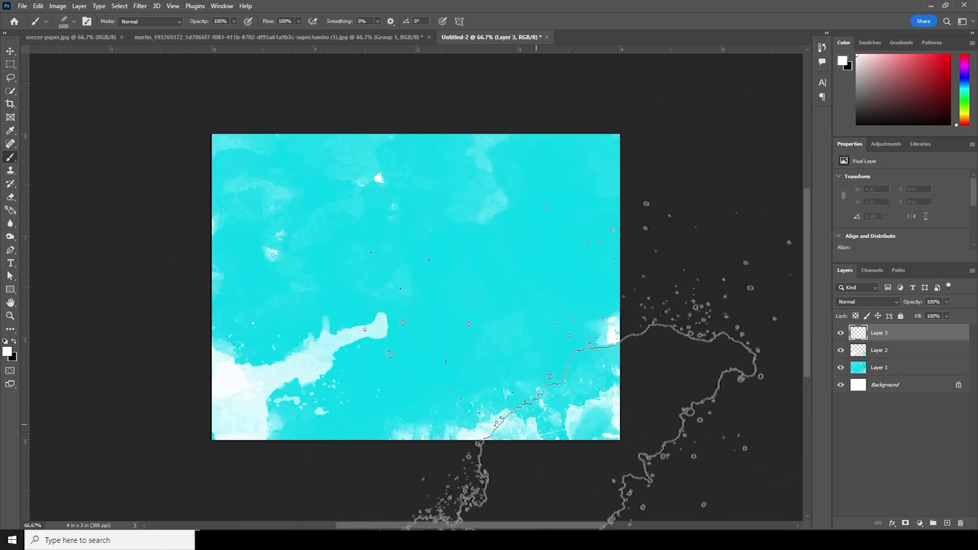
{"action": "left_click", "coordinate": [542, 423]}
{"action": "left_click", "coordinate": [463, 425]}
{"action": "key", "text": "bracketleft"}
{"action": "key", "text": "bracketleft"}
{"action": "key", "text": "bracketleft"}
{"action": "key", "text": "bracketleft"}
{"action": "key", "text": "bracketleft"}
{"action": "key", "text": "bracketleft"}
{"action": "key", "text": "bracketleft"}
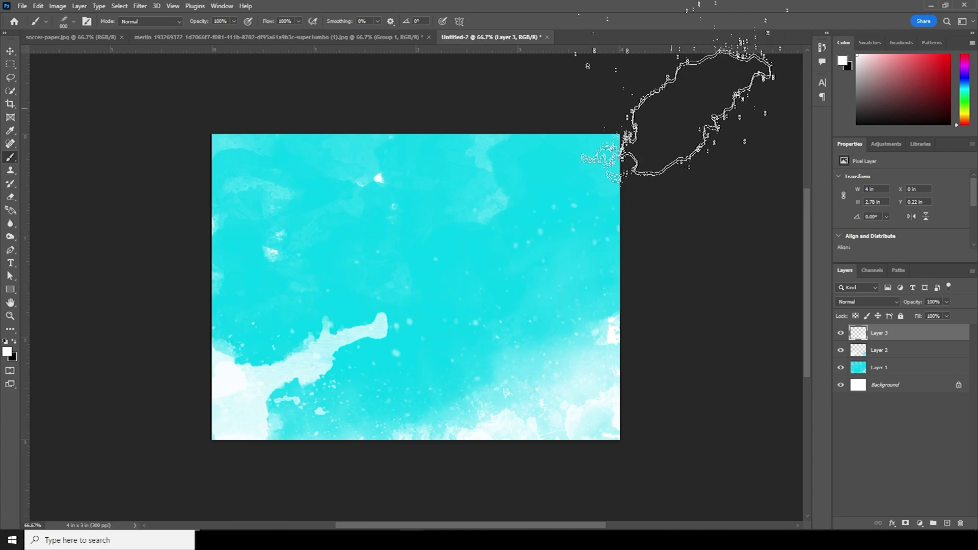
{"action": "left_click", "coordinate": [641, 226]}
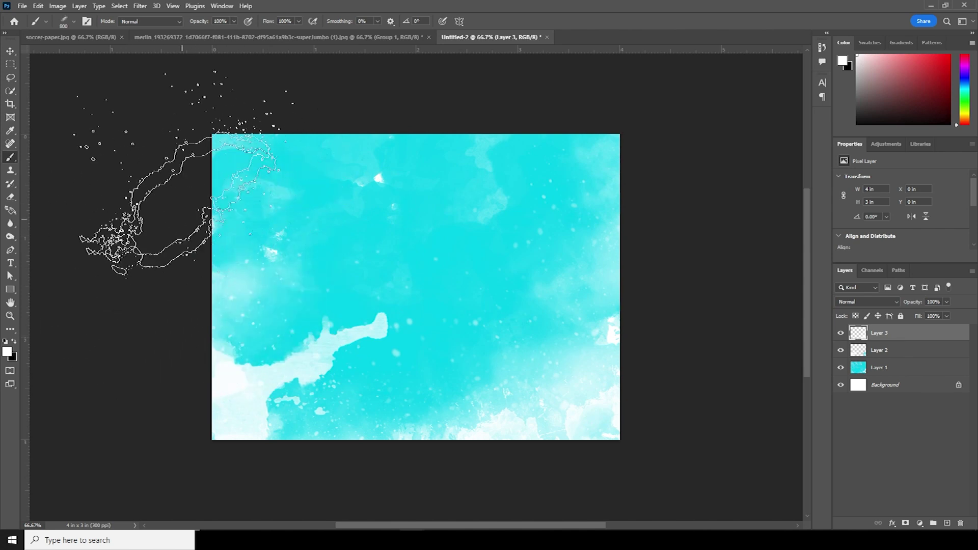
Draw a 574 x 574 px square with the Rectangle tool in the middle of the canvas and round its corners strongly
{"action": "left_click", "coordinate": [10, 51]}
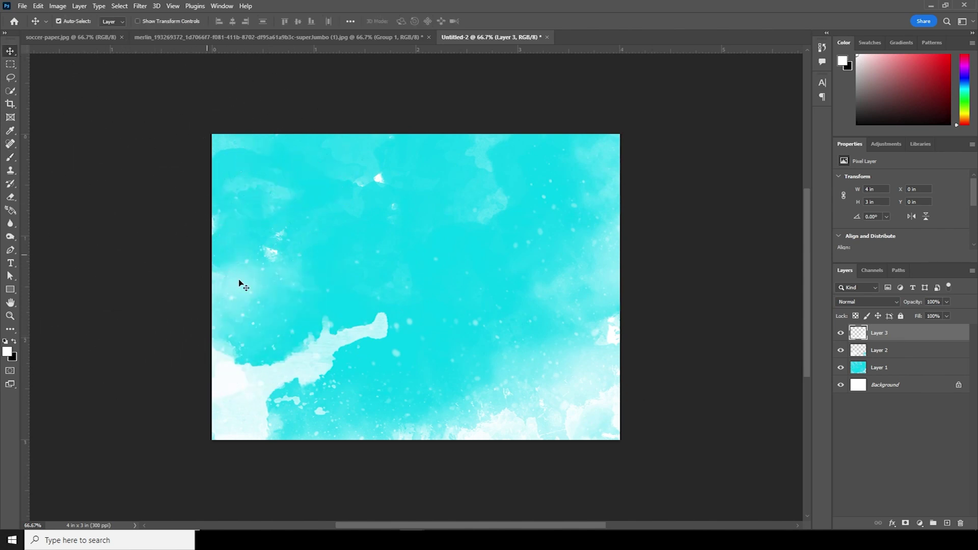
{"action": "left_click", "coordinate": [9, 290]}
{"action": "left_click", "coordinate": [53, 291]}
{"action": "left_click_drag", "start_coordinate": [405, 340], "coordinate": [503, 392]}
{"action": "left_click_drag", "start_coordinate": [492, 208], "coordinate": [499, 246]}
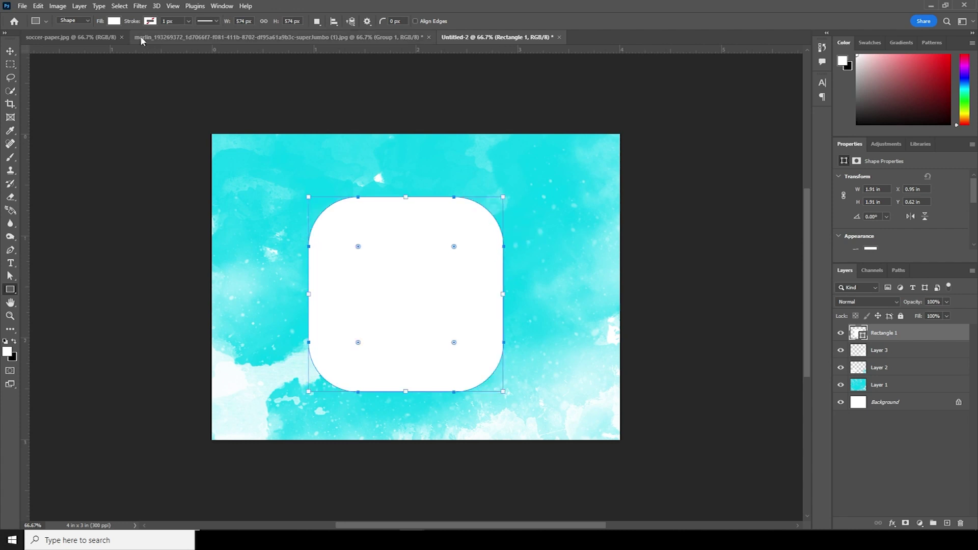
Give the rounded square no fill and a thick golden-yellow stroke
{"action": "left_click", "coordinate": [114, 21]}
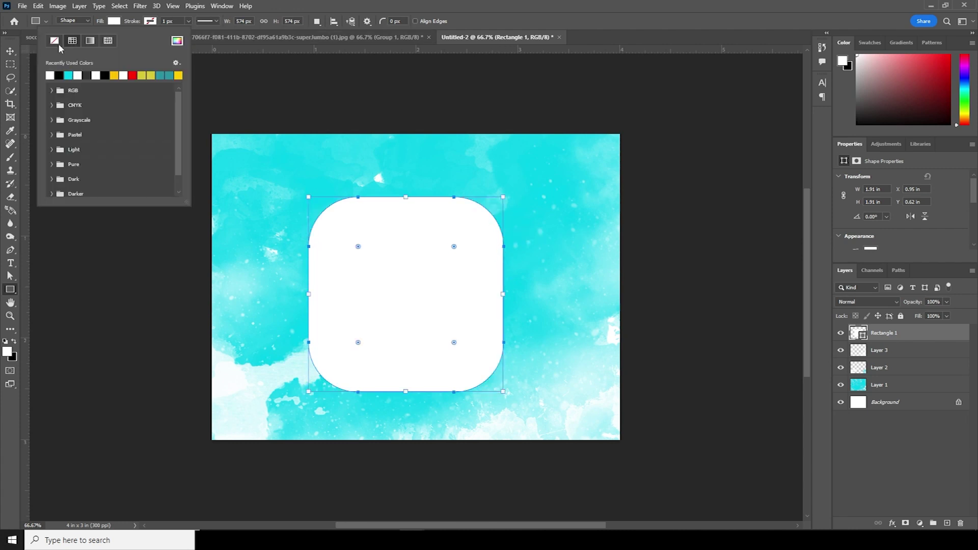
{"action": "left_click", "coordinate": [54, 40]}
{"action": "left_click", "coordinate": [150, 23]}
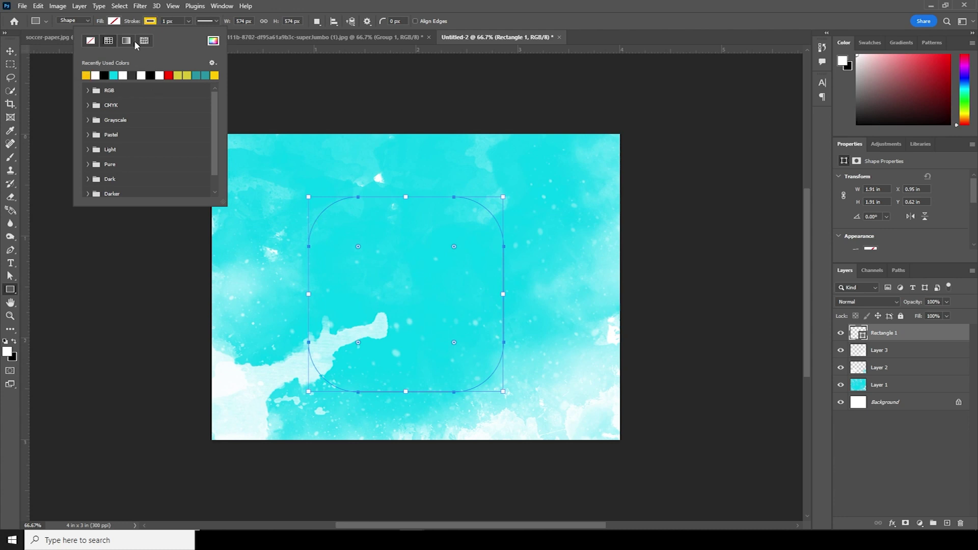
{"action": "left_click", "coordinate": [187, 21]}
{"action": "left_click_drag", "start_coordinate": [178, 33], "coordinate": [208, 33]}
Move the yellow frame left, duplicate it to the right so the two overlap at one side, and group both
{"action": "left_click", "coordinate": [10, 50]}
{"action": "mouse_move", "coordinate": [353, 212]}
{"action": "left_mouse_down"}
{"action": "mouse_move", "coordinate": [310, 209]}
{"action": "mouse_move", "coordinate": [535, 196]}
{"action": "left_mouse_up"}
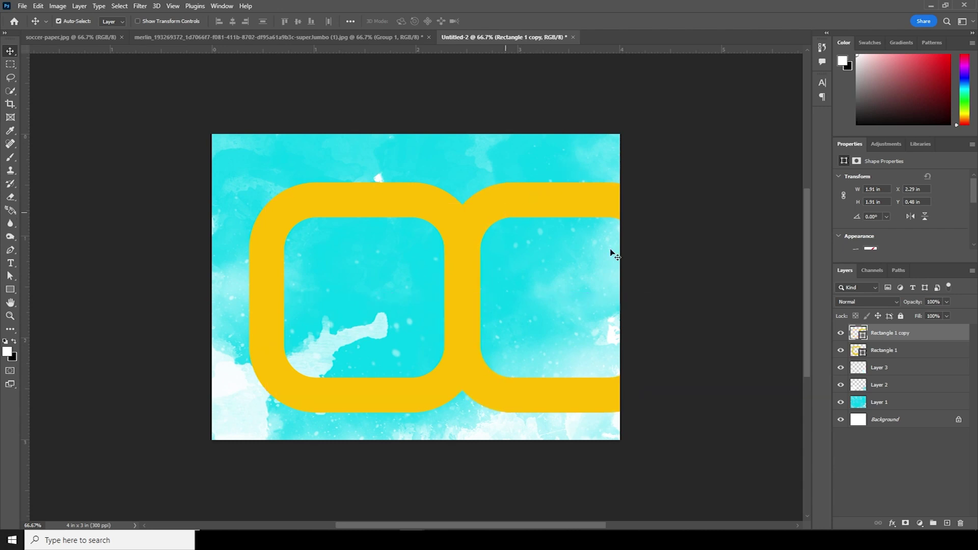
{"action": "left_click", "coordinate": [853, 352], "text": "shift"}
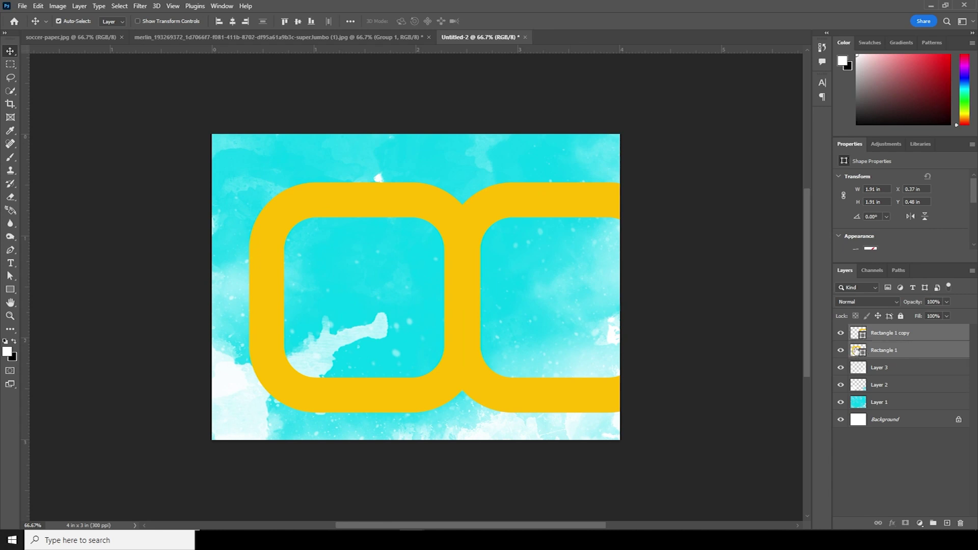
{"action": "key", "text": "ctrl+g"}
Transform the frame group so it spans the full canvas width from edge to edge
{"action": "key", "text": "ctrl+t"}
{"action": "mouse_move", "coordinate": [516, 313]}
{"action": "left_mouse_down"}
{"action": "mouse_move", "coordinate": [484, 309]}
{"action": "mouse_move", "coordinate": [497, 310]}
{"action": "left_mouse_up"}
{"action": "left_click_drag", "start_coordinate": [622, 407], "coordinate": [611, 399]}
{"action": "left_click_drag", "start_coordinate": [481, 358], "coordinate": [503, 360]}
{"action": "key", "text": "Return"}
Add a layer mask to the frame group and paint black dust on it to fade the left, lower and upper parts
{"action": "left_click", "coordinate": [905, 523]}
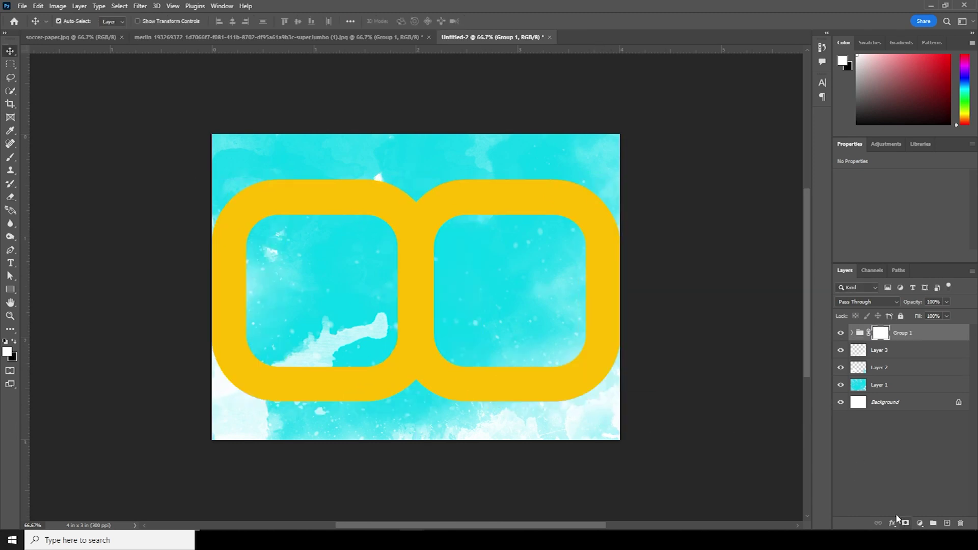
{"action": "key", "text": "b"}
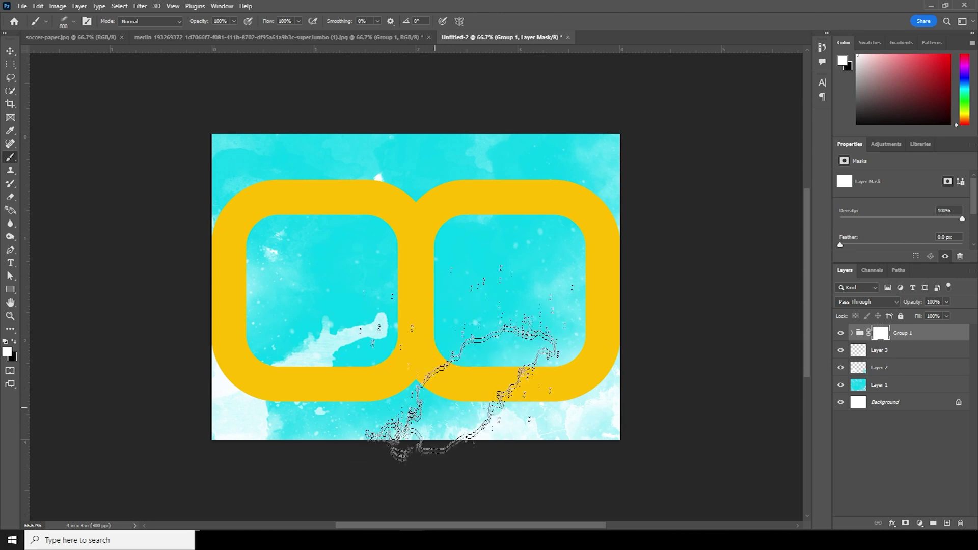
{"action": "left_click", "coordinate": [14, 341]}
{"action": "mouse_move", "coordinate": [198, 443]}
{"action": "left_mouse_down"}
{"action": "mouse_move", "coordinate": [181, 362]}
{"action": "mouse_move", "coordinate": [191, 285]}
{"action": "mouse_move", "coordinate": [164, 196]}
{"action": "mouse_move", "coordinate": [174, 179]}
{"action": "left_mouse_up"}
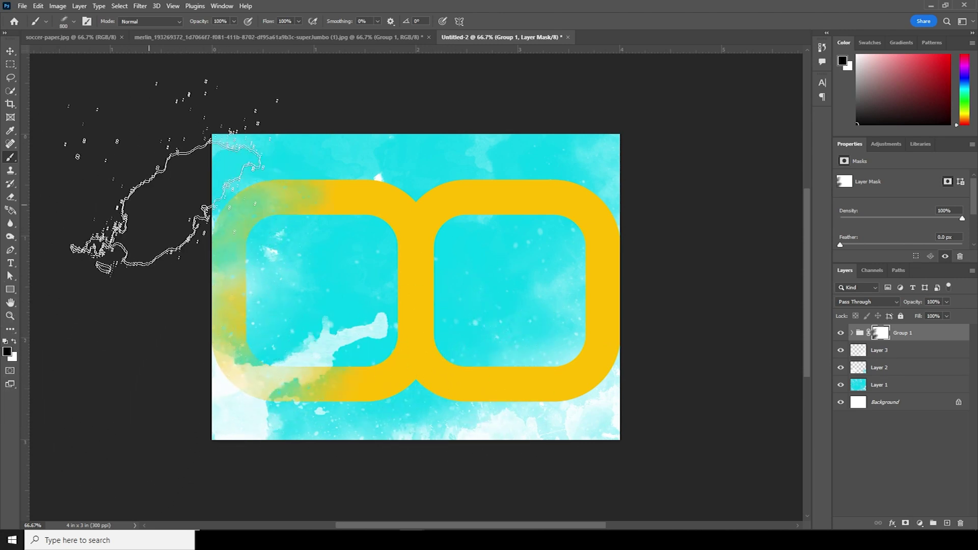
{"action": "mouse_move", "coordinate": [590, 386]}
{"action": "left_mouse_down"}
{"action": "mouse_move", "coordinate": [626, 307]}
{"action": "mouse_move", "coordinate": [555, 416]}
{"action": "mouse_move", "coordinate": [478, 384]}
{"action": "mouse_move", "coordinate": [429, 404]}
{"action": "mouse_move", "coordinate": [506, 458]}
{"action": "mouse_move", "coordinate": [422, 369]}
{"action": "mouse_move", "coordinate": [347, 364]}
{"action": "mouse_move", "coordinate": [338, 393]}
{"action": "left_mouse_up"}
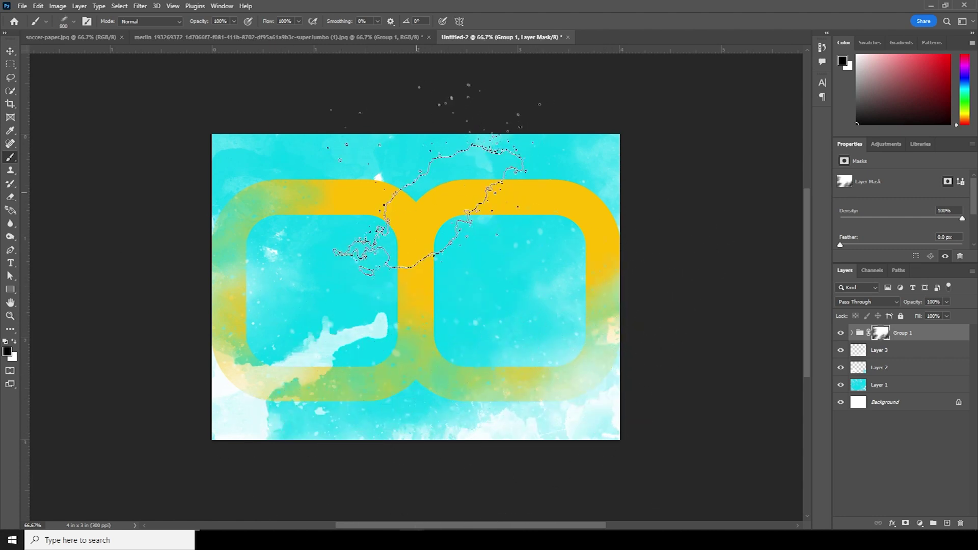
{"action": "left_click_drag", "start_coordinate": [534, 77], "coordinate": [563, 207]}
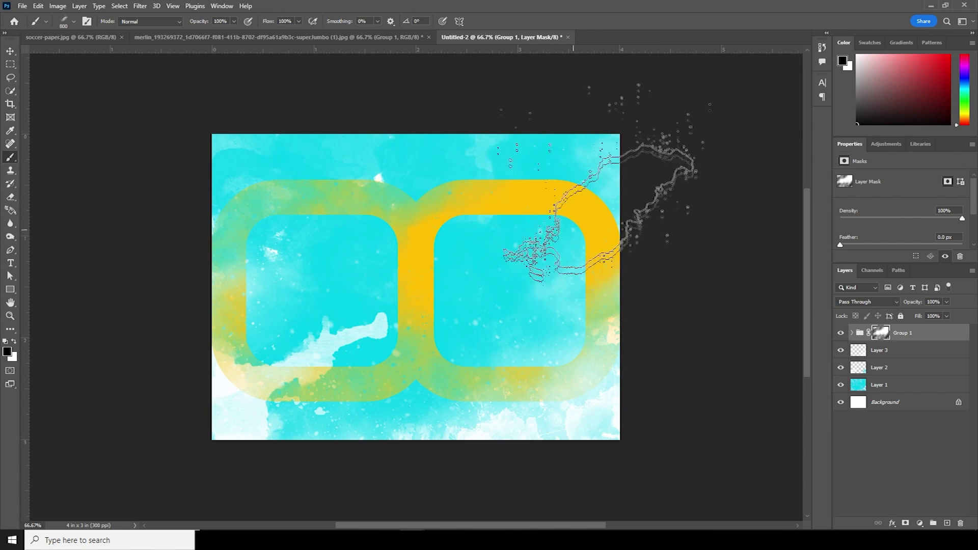
Paint white splatters on the frame group's mask with a splatter brush to restore patches of the yellow frames
{"action": "left_click", "coordinate": [13, 342]}
{"action": "left_click", "coordinate": [74, 22]}
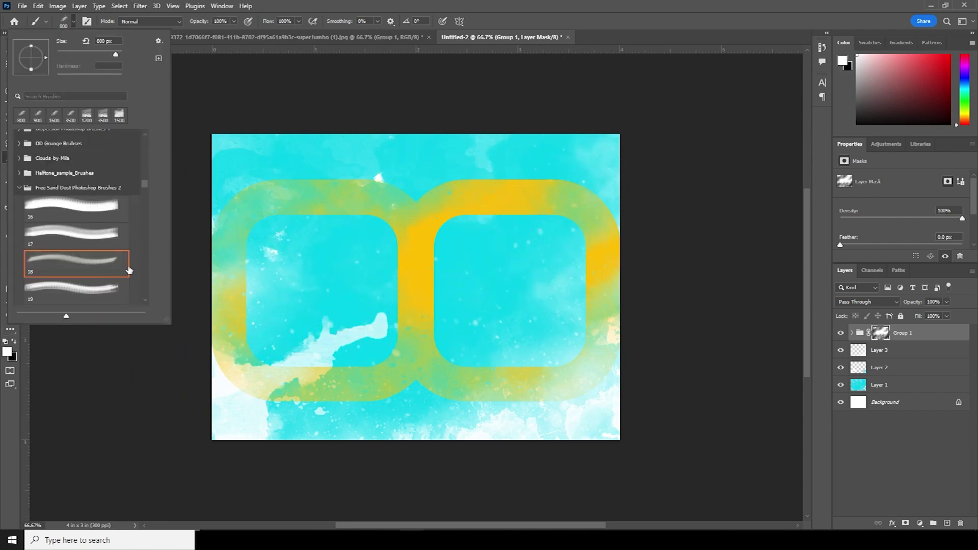
{"action": "left_click_drag", "start_coordinate": [145, 185], "coordinate": [145, 294]}
{"action": "left_click", "coordinate": [116, 286]}
{"action": "left_click", "coordinate": [127, 317]}
{"action": "left_click", "coordinate": [115, 184]}
{"action": "left_click", "coordinate": [325, 202]}
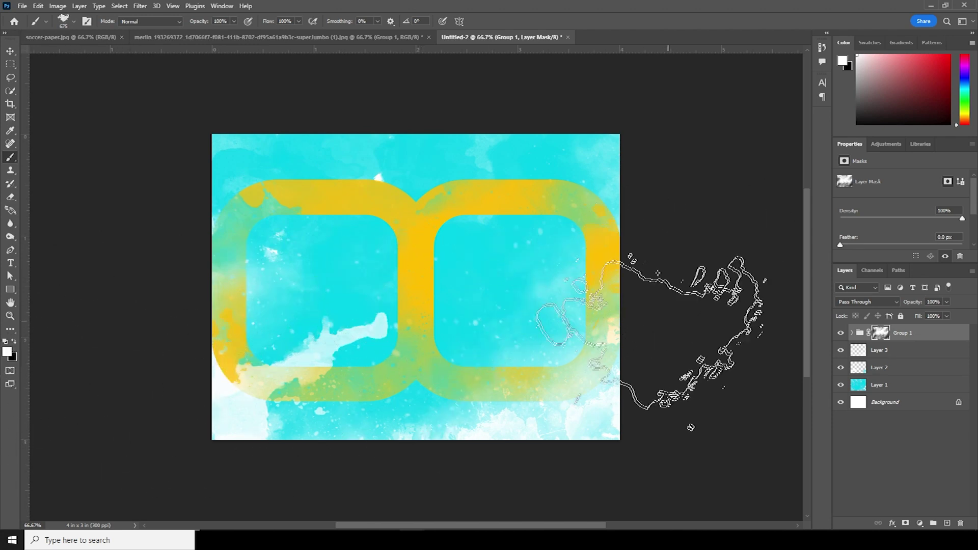
{"action": "key", "text": "bracketleft"}
{"action": "key", "text": "bracketleft"}
{"action": "key", "text": "bracketleft"}
{"action": "key", "text": "bracketleft"}
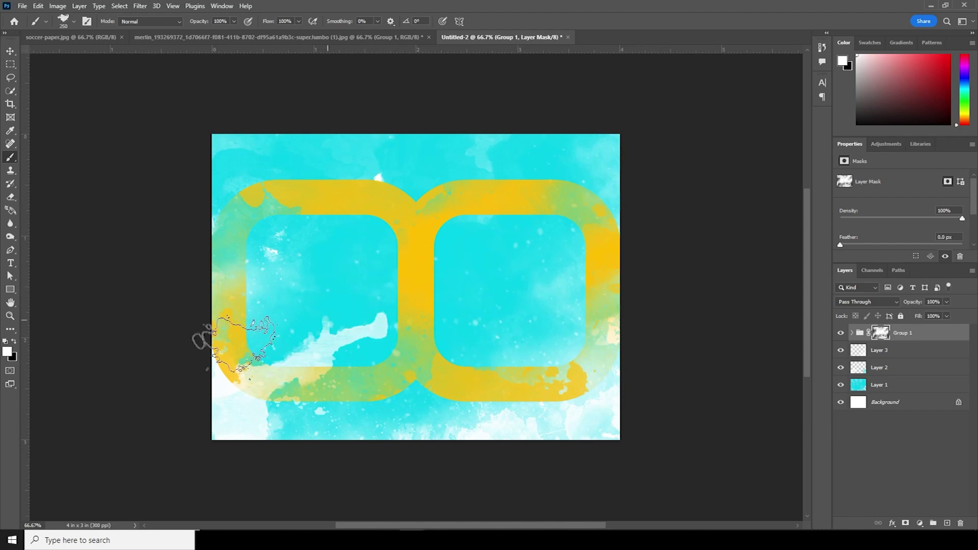
Paint black splatters on the frame group's mask to break up the central bar and the left and upper parts of the frames
{"action": "left_click_drag", "start_coordinate": [421, 265], "coordinate": [382, 345]}
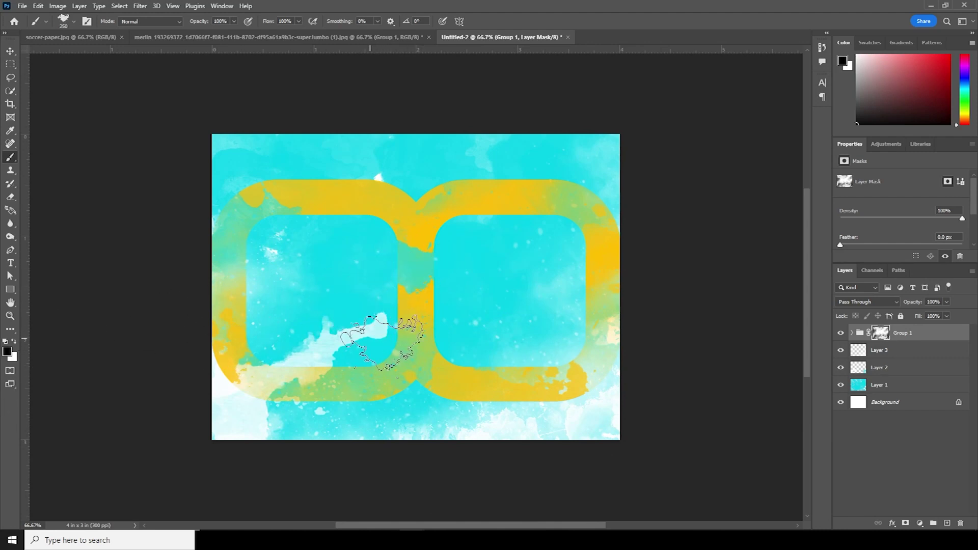
{"action": "key", "text": "bracketright"}
{"action": "left_click", "coordinate": [307, 248]}
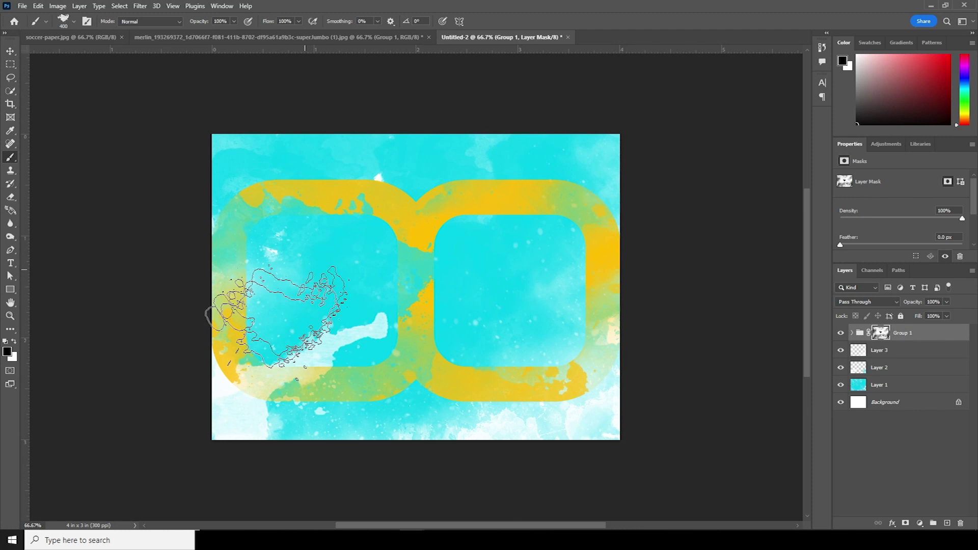
{"action": "left_click", "coordinate": [393, 160]}
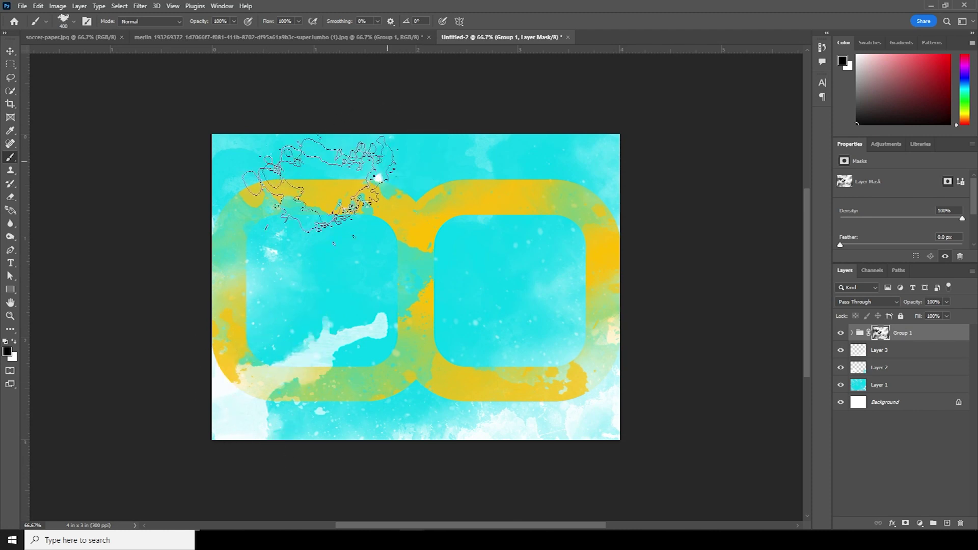
{"action": "left_click", "coordinate": [64, 22]}
{"action": "left_click", "coordinate": [112, 267]}
{"action": "key", "text": "Return"}
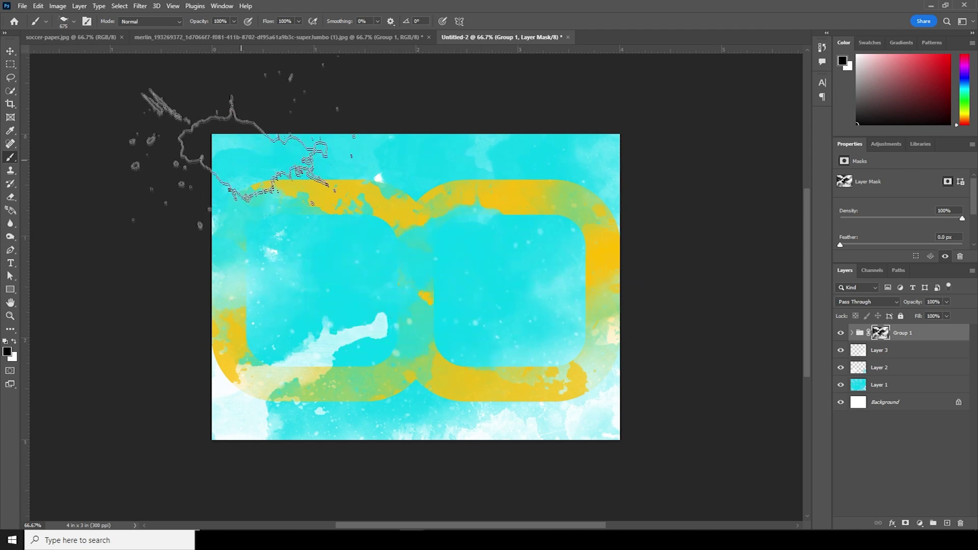
Copy the player cut-out group from the superJumbo photo document into the 4 x 3 inch design, above the frame group
{"action": "left_click", "coordinate": [9, 52]}
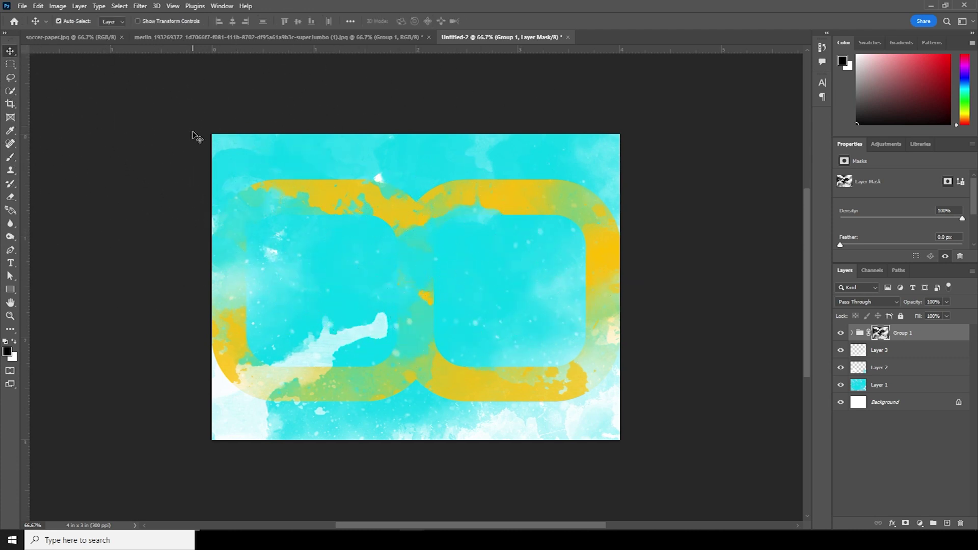
{"action": "left_click", "coordinate": [325, 37]}
{"action": "left_click_drag", "start_coordinate": [867, 331], "coordinate": [438, 282]}
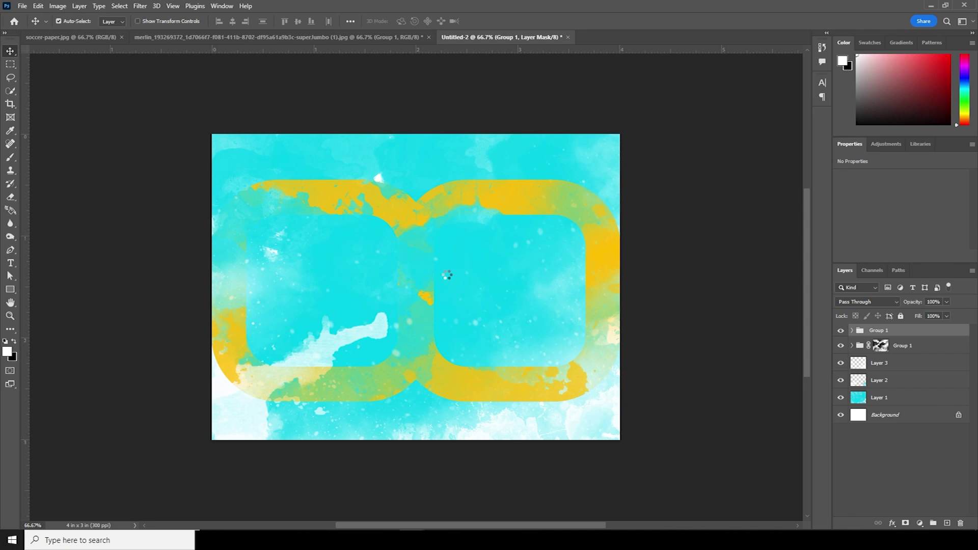
Scale the player group to about 77% and position it in the middle of the canvas, extending past the lower edge
{"action": "key", "text": "ctrl"}
{"action": "key", "text": "ctrl+t"}
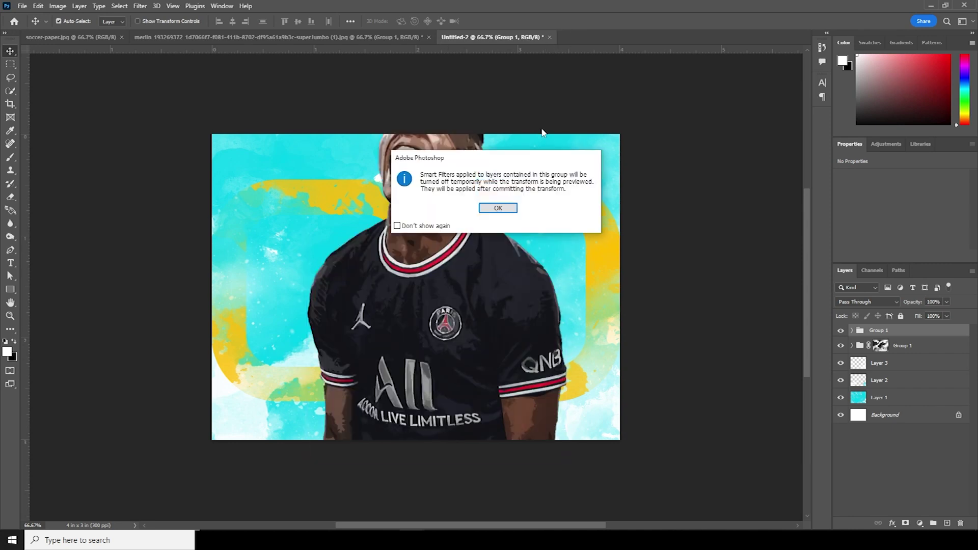
{"action": "left_click", "coordinate": [511, 210]}
{"action": "left_click_drag", "start_coordinate": [570, 82], "coordinate": [497, 131]}
{"action": "left_click_drag", "start_coordinate": [414, 286], "coordinate": [434, 327]}
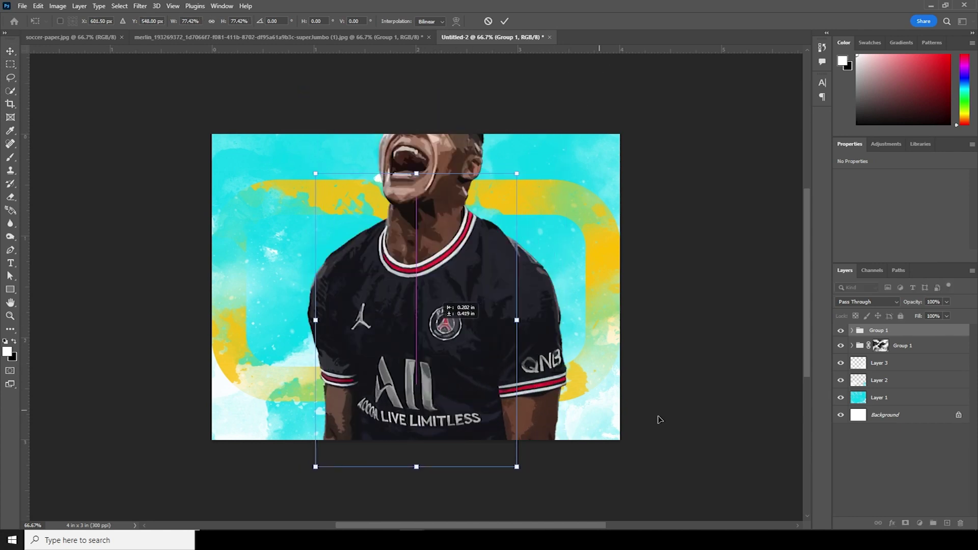
{"action": "key", "text": "Return"}
{"action": "key", "text": "Return"}
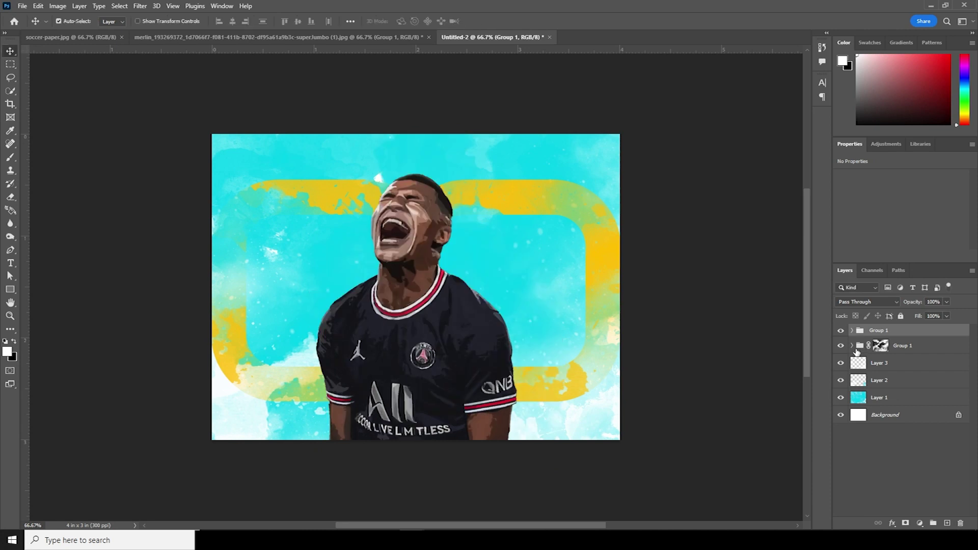
Scale both rounded rectangles in the frame group to about 86%, rotate them about -5.2°, and position them around the player
{"action": "left_click", "coordinate": [852, 346]}
{"action": "left_click", "coordinate": [879, 362]}
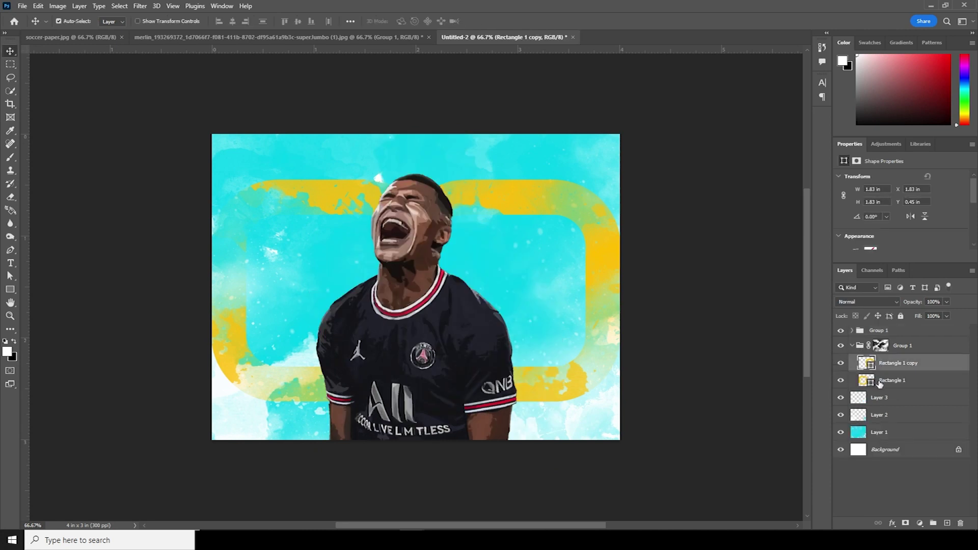
{"action": "left_click", "coordinate": [879, 383], "text": "shift"}
{"action": "key", "text": "ctrl+t"}
{"action": "mouse_move", "coordinate": [689, 345]}
{"action": "left_mouse_down"}
{"action": "mouse_move", "coordinate": [705, 347]}
{"action": "mouse_move", "coordinate": [704, 339]}
{"action": "left_mouse_up"}
{"action": "left_click_drag", "start_coordinate": [630, 382], "coordinate": [578, 371]}
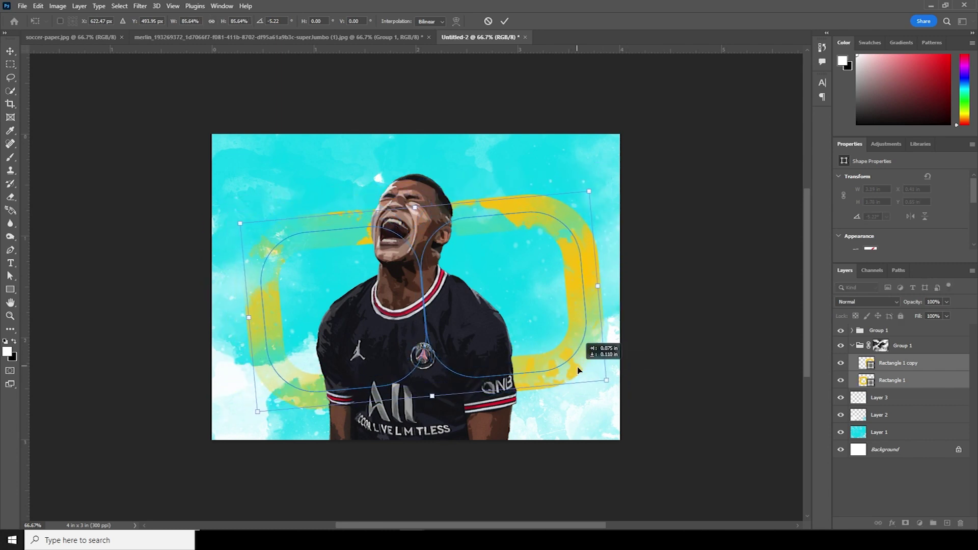
{"action": "key", "text": "Return"}
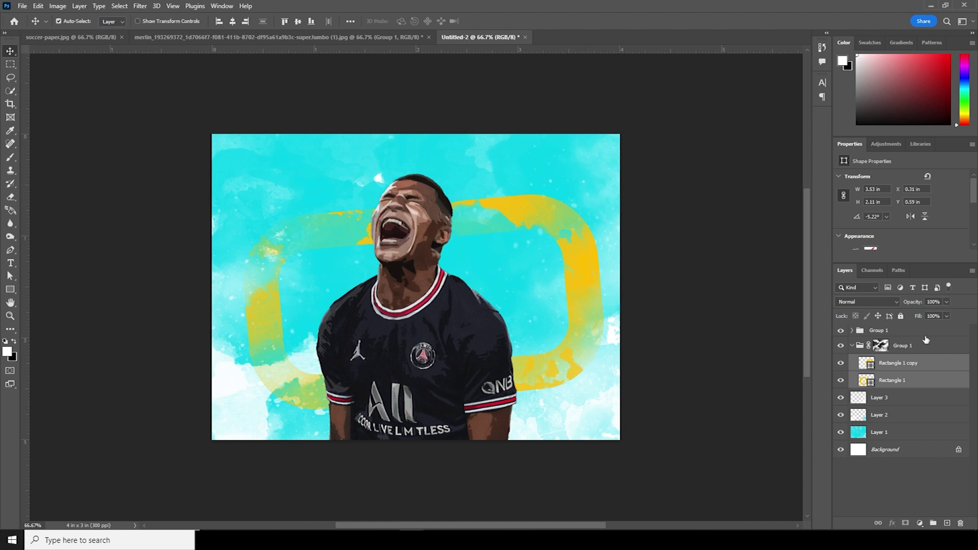
Add a layer mask to the player group and paint black splatters along its lower edge to dissolve the bottom of the shirt
{"action": "left_click", "coordinate": [880, 332]}
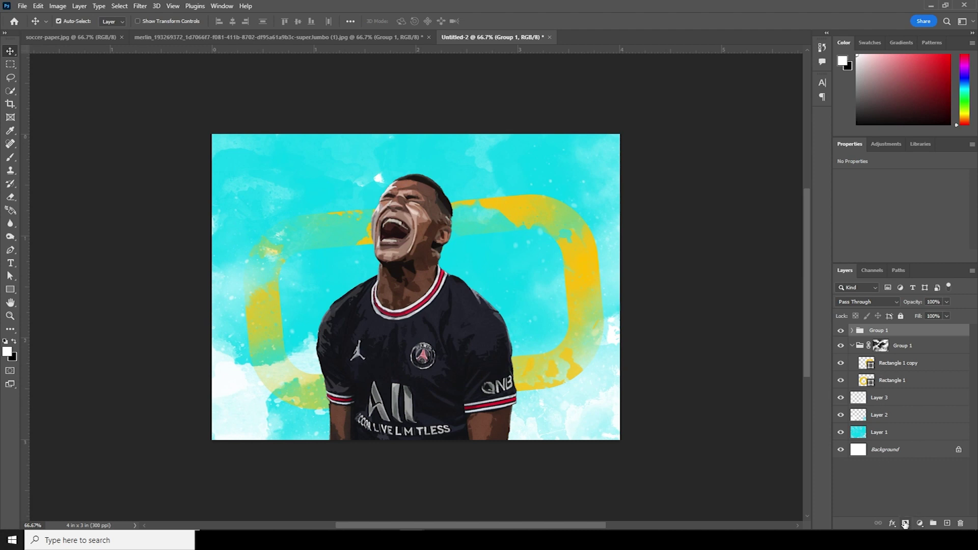
{"action": "key", "text": "b"}
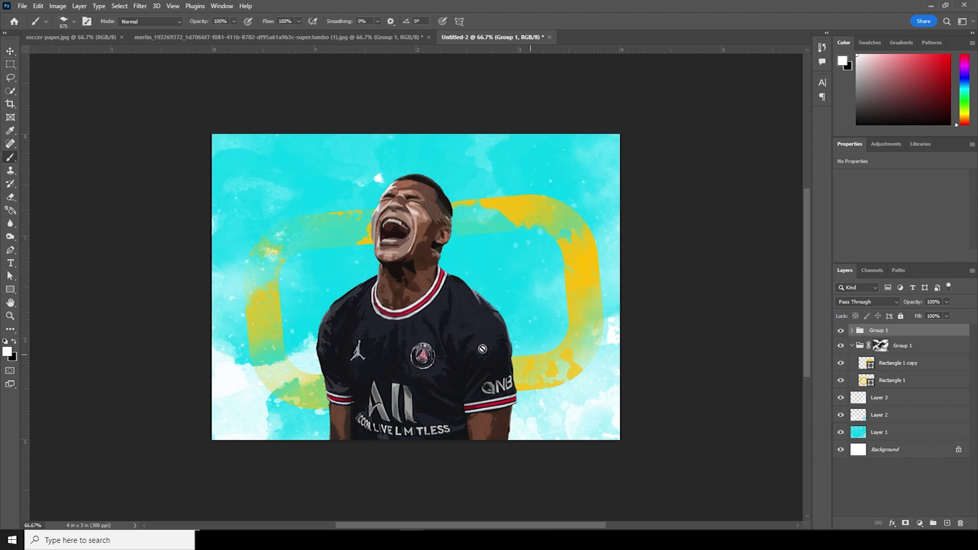
{"action": "left_click", "coordinate": [905, 523]}
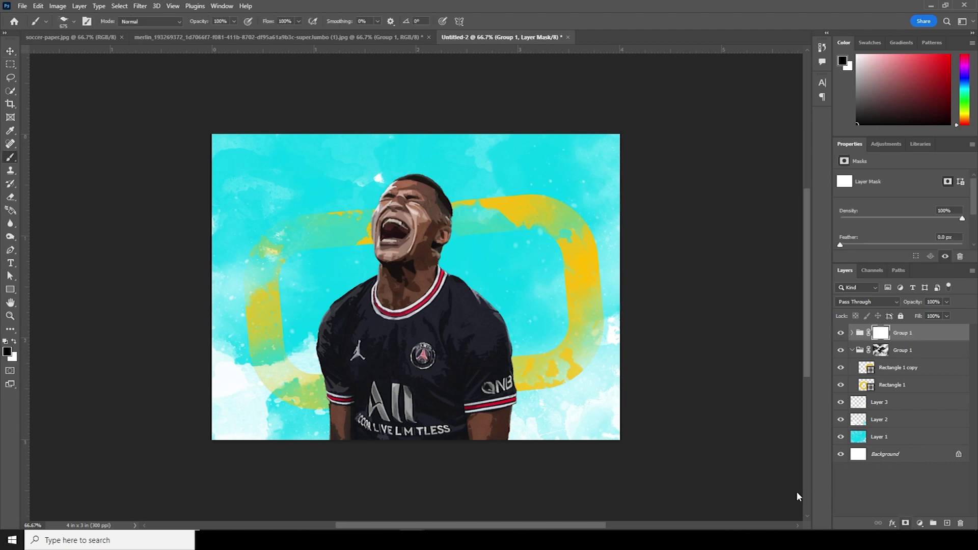
{"action": "left_click", "coordinate": [492, 466]}
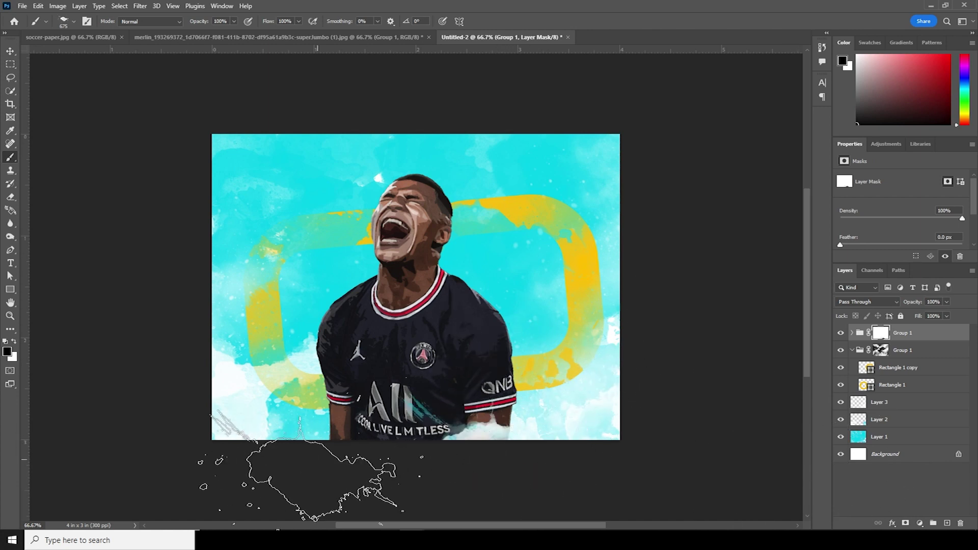
{"action": "left_click", "coordinate": [298, 430]}
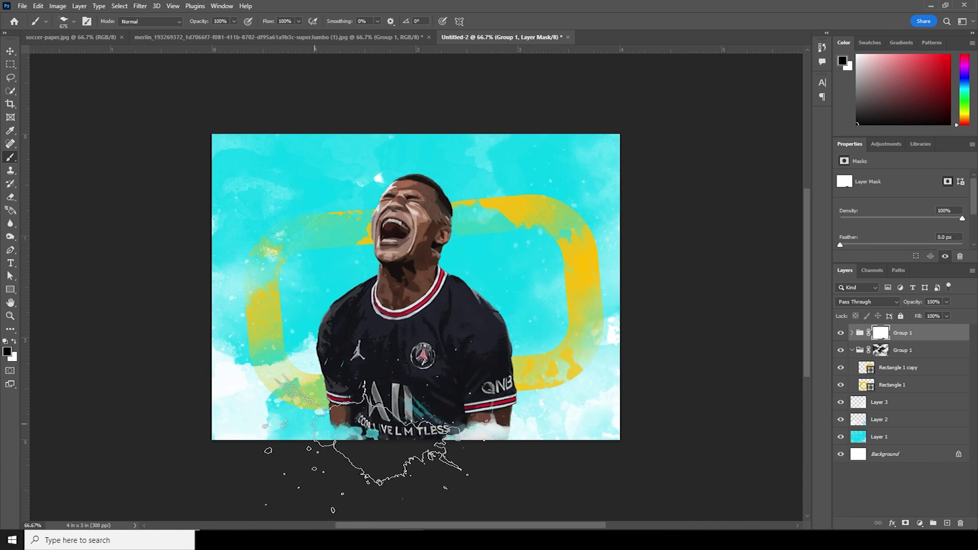
{"action": "left_click", "coordinate": [326, 449]}
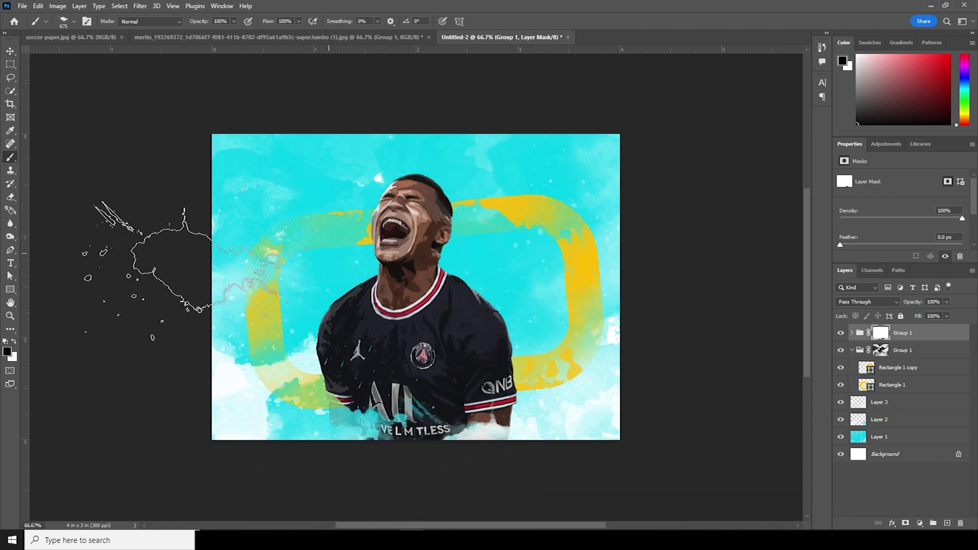
Paint black splatters with another 675 px Dried Blood Splatters brush on the player mask to erode both arms and sleeves
{"action": "left_click", "coordinate": [71, 21]}
{"action": "left_click", "coordinate": [127, 229]}
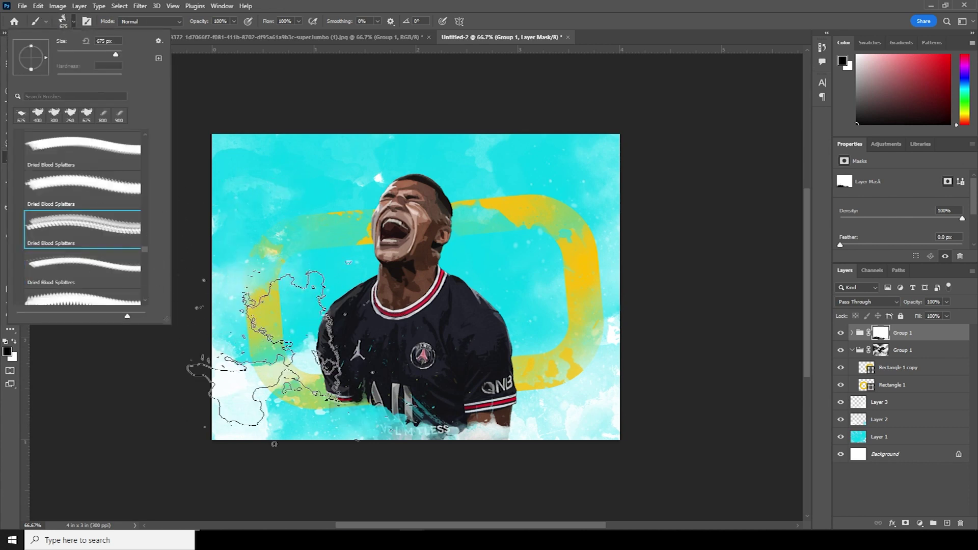
{"action": "left_click", "coordinate": [292, 356]}
{"action": "left_click", "coordinate": [332, 386]}
{"action": "left_click", "coordinate": [525, 336]}
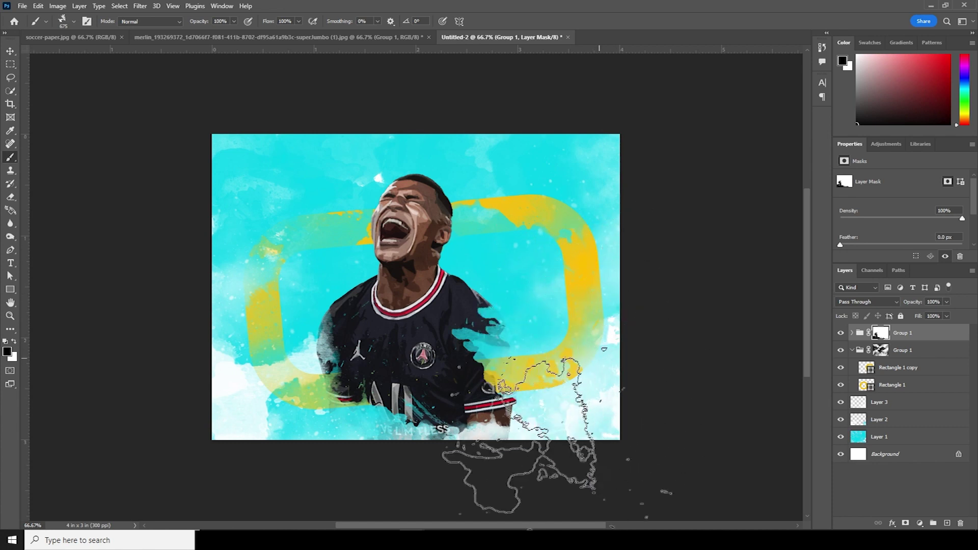
{"action": "left_click", "coordinate": [622, 370]}
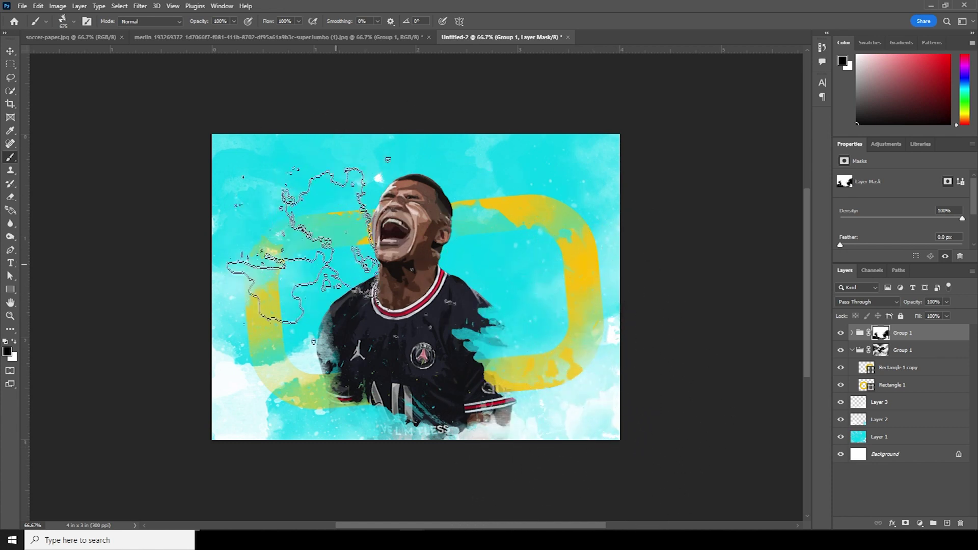
Try a different Dried Blood Splatters brush on the player mask over the chin and neck
{"action": "left_click", "coordinate": [72, 23]}
{"action": "left_click", "coordinate": [81, 265]}
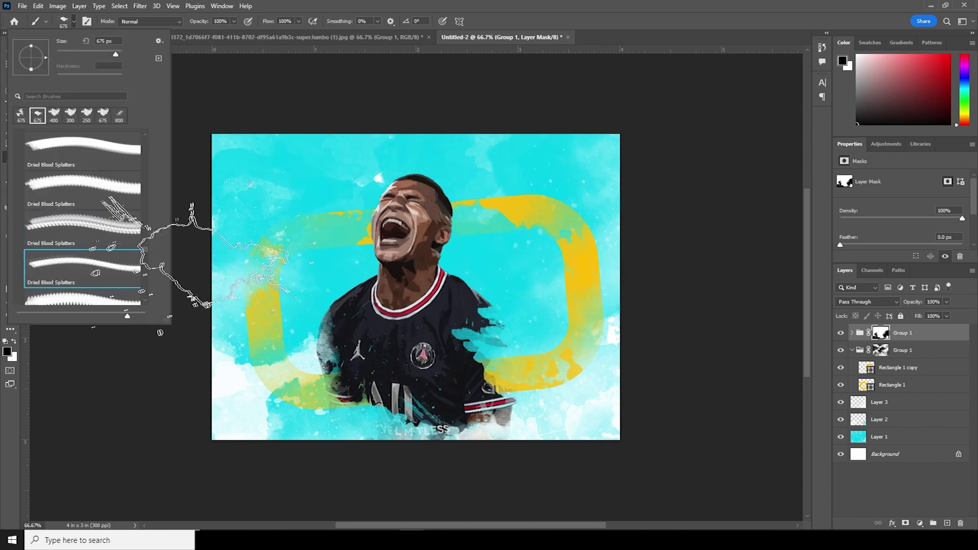
{"action": "left_click", "coordinate": [66, 300]}
{"action": "left_click_drag", "start_coordinate": [144, 249], "coordinate": [145, 256]}
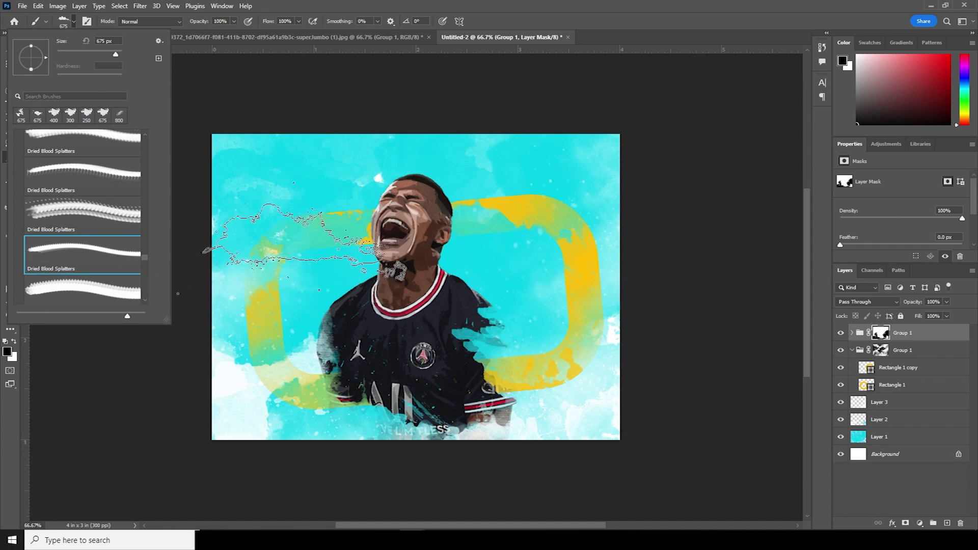
{"action": "left_click", "coordinate": [302, 248]}
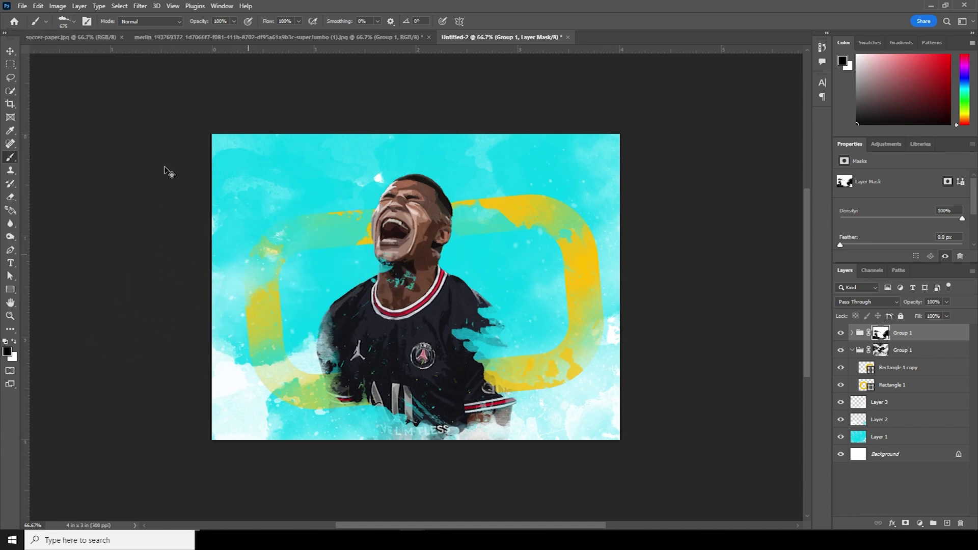
Choose another Dried Blood Splatters brush at 675 px and paint black on the player mask to erode both shoulders
{"action": "left_click", "coordinate": [74, 21]}
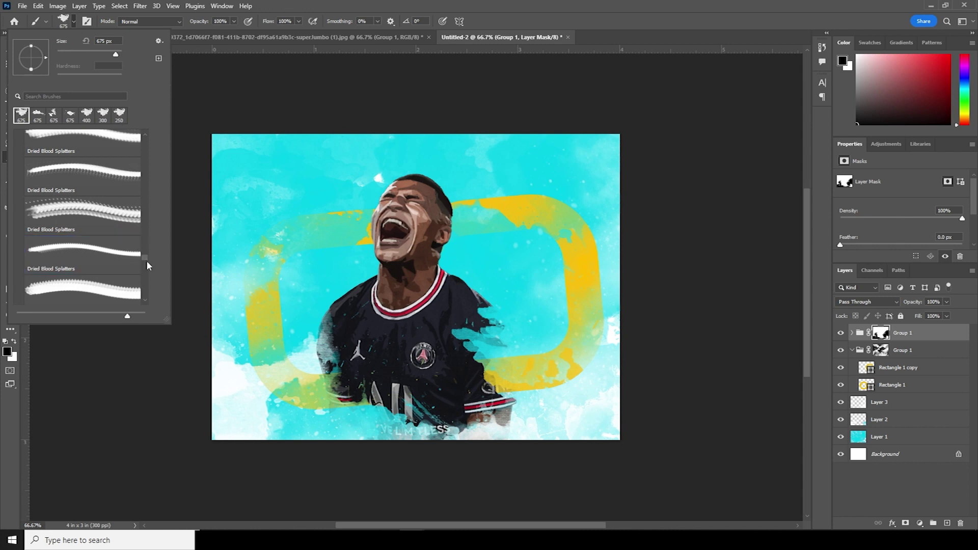
{"action": "left_click_drag", "start_coordinate": [146, 260], "coordinate": [145, 266]}
{"action": "left_click", "coordinate": [122, 287]}
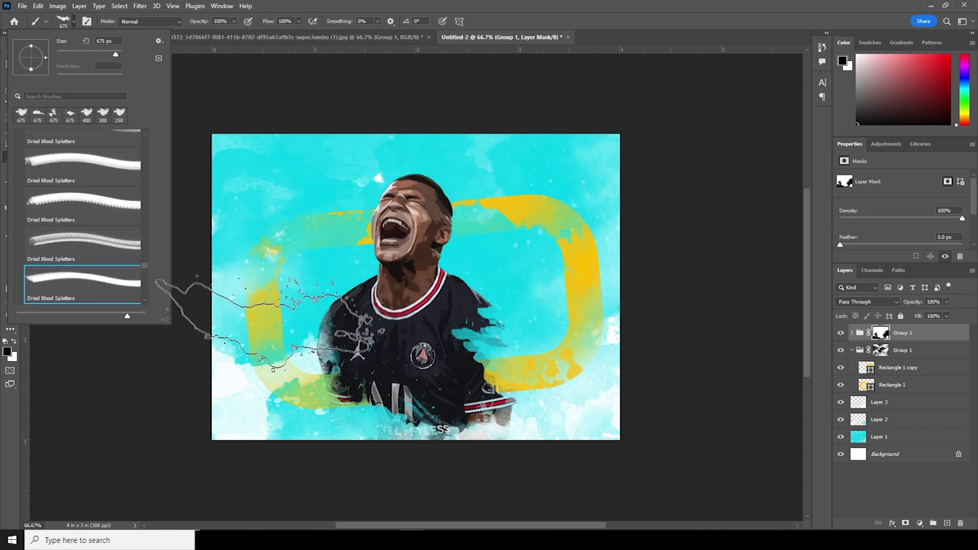
{"action": "left_click", "coordinate": [260, 324]}
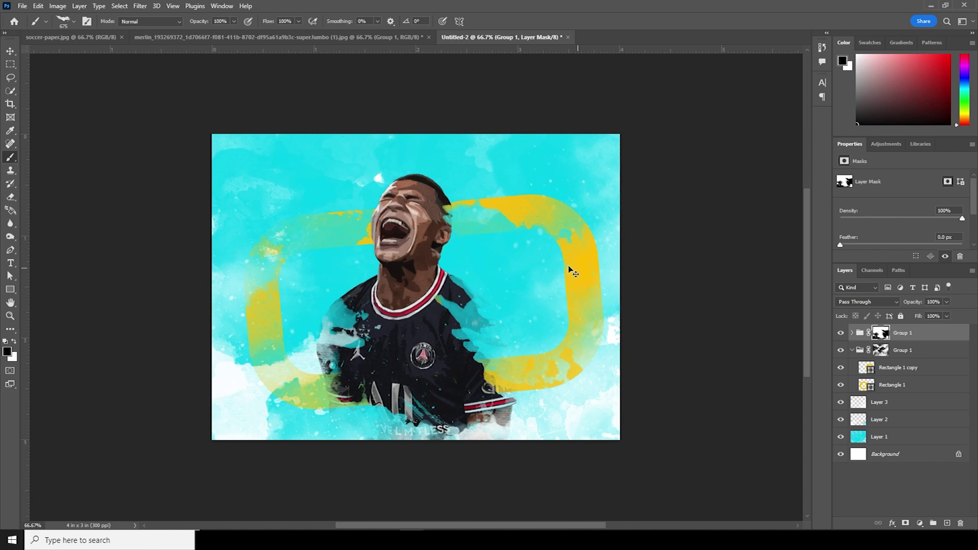
Reduce the splatter brush to 175 px and paint black on the player mask over the neck, collar and chest
{"action": "key", "text": "bracketleft"}
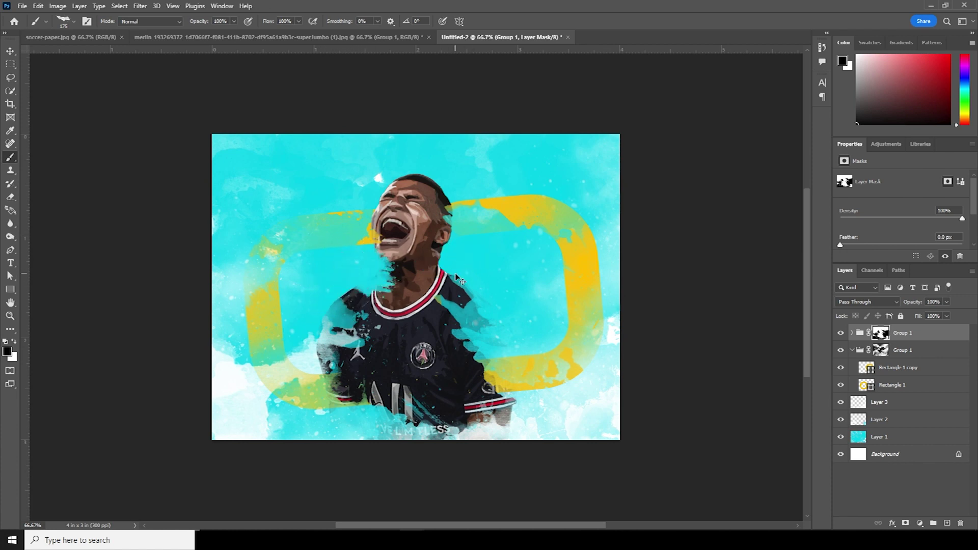
{"action": "left_click", "coordinate": [400, 351]}
{"action": "left_click", "coordinate": [400, 311]}
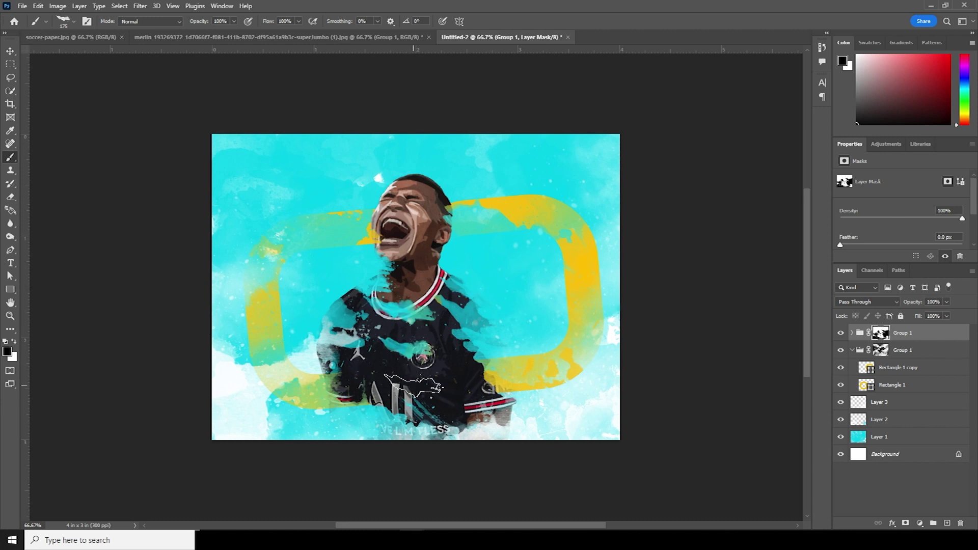
{"action": "left_click", "coordinate": [415, 324]}
Duplicate the masked player group and expand the original group to show its layers and smart filters
{"action": "left_click", "coordinate": [861, 334]}
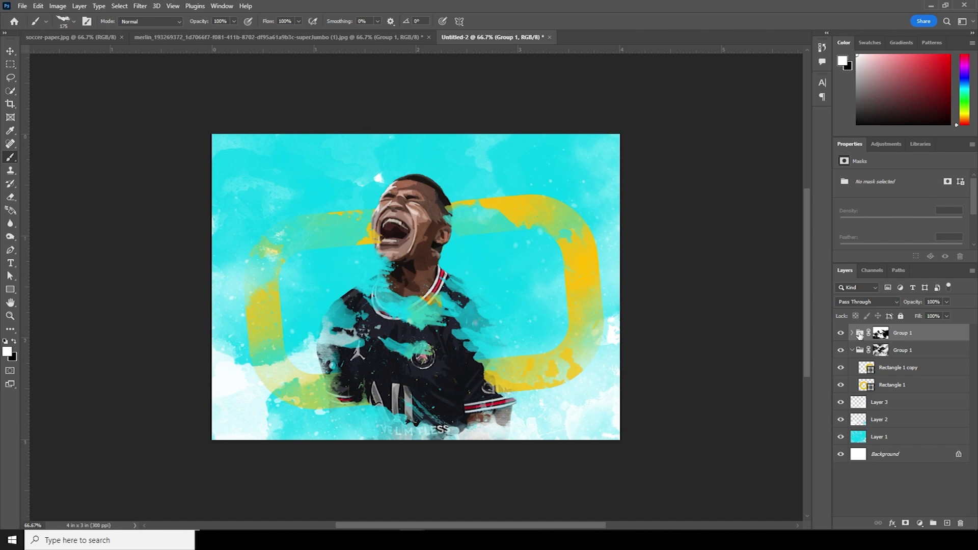
{"action": "key", "text": "ctrl+j"}
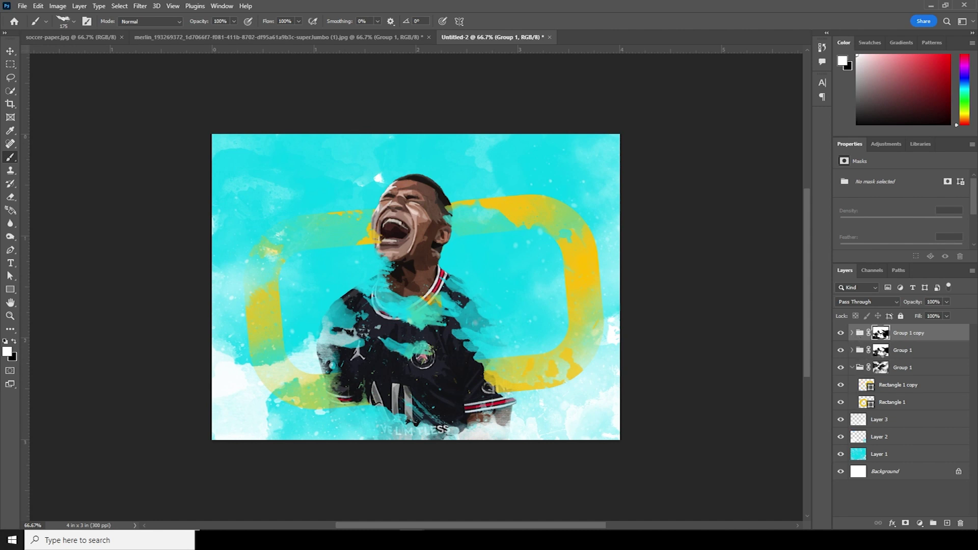
{"action": "left_click", "coordinate": [852, 350]}
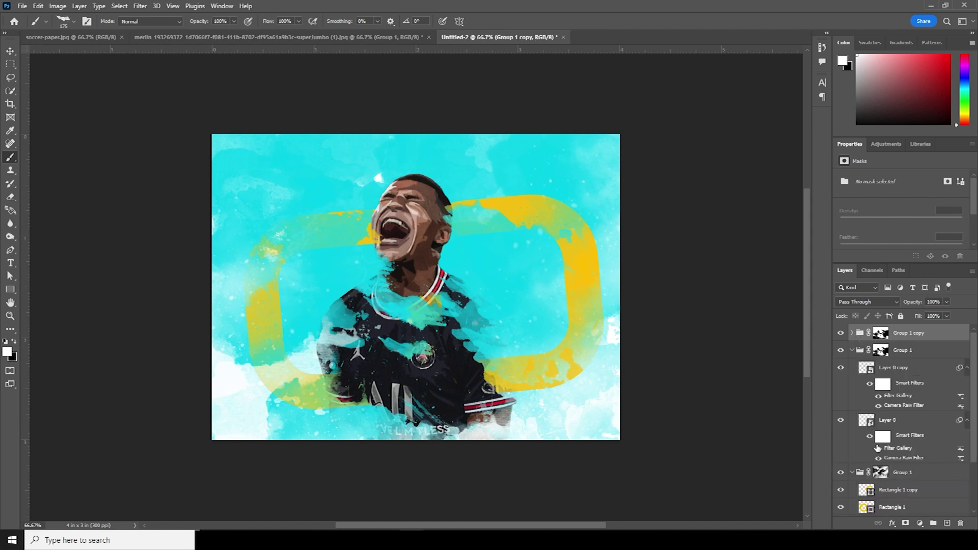
Clip a Hue/Saturation adjustment with Saturation -100 to Layer 0 copy inside the original player group, and collapse the group
{"action": "left_click", "coordinate": [893, 367]}
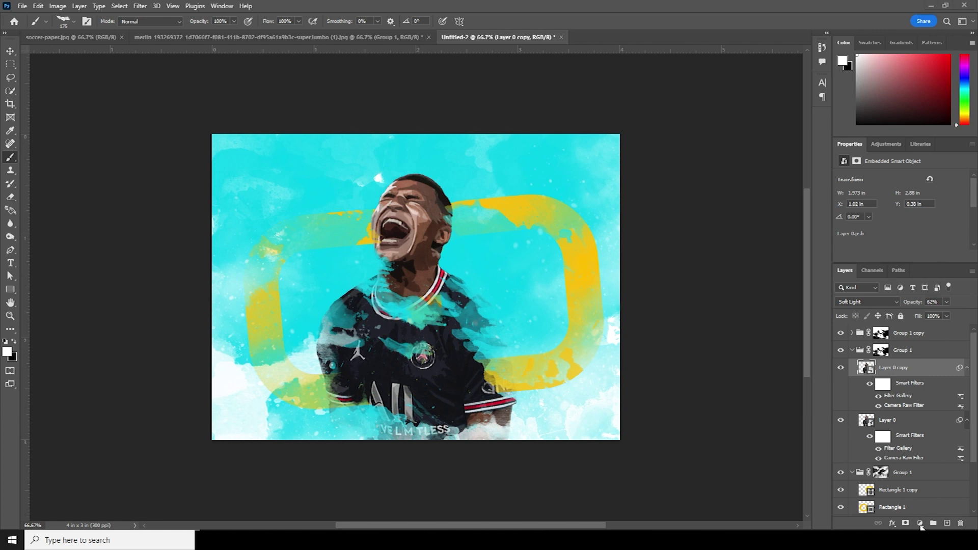
{"action": "left_click", "coordinate": [919, 524]}
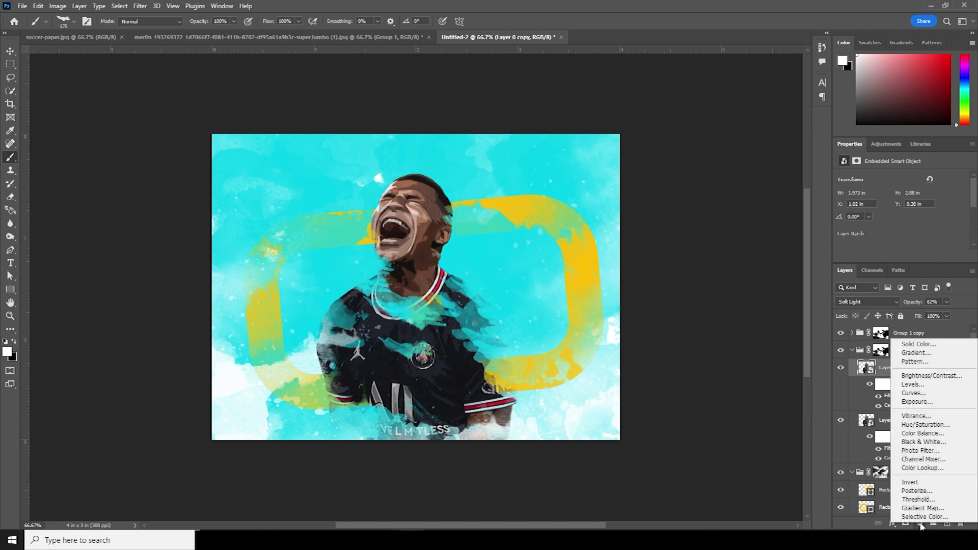
{"action": "left_click", "coordinate": [921, 424]}
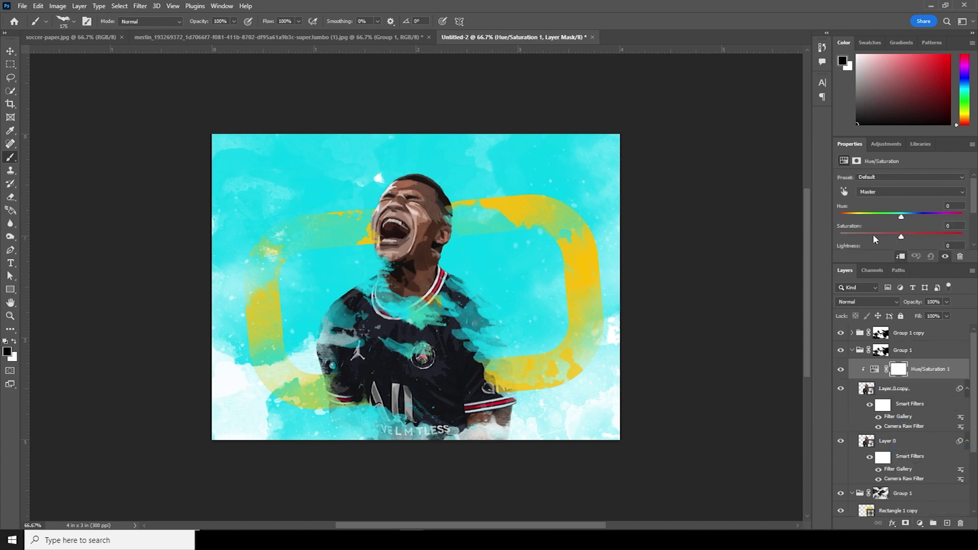
{"action": "left_click_drag", "start_coordinate": [866, 233], "coordinate": [839, 235]}
{"action": "left_click", "coordinate": [852, 350]}
Choose a different Dried Blood Splatters brush at 675 px and paint black on the Group 1 copy mask
{"action": "left_click", "coordinate": [881, 334]}
{"action": "key", "text": "x"}
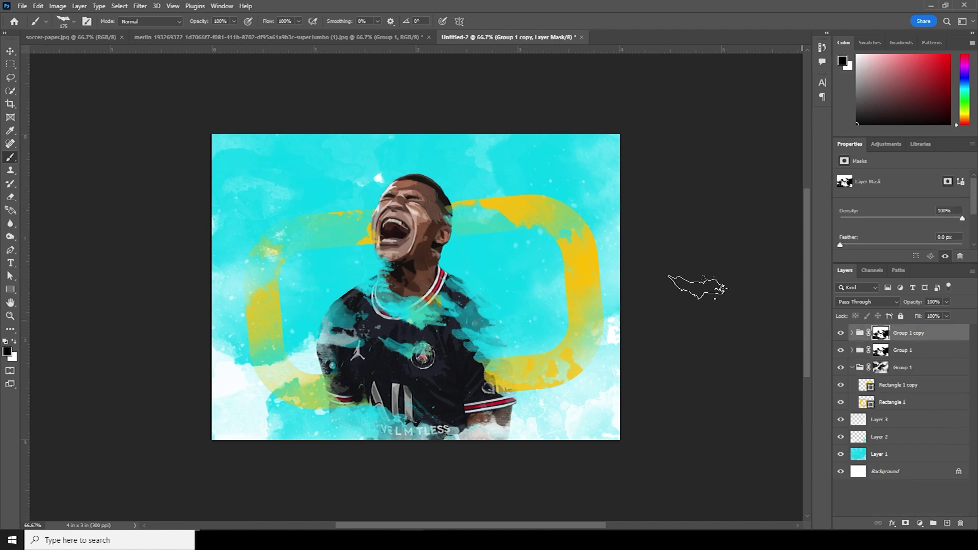
{"action": "left_click", "coordinate": [73, 22]}
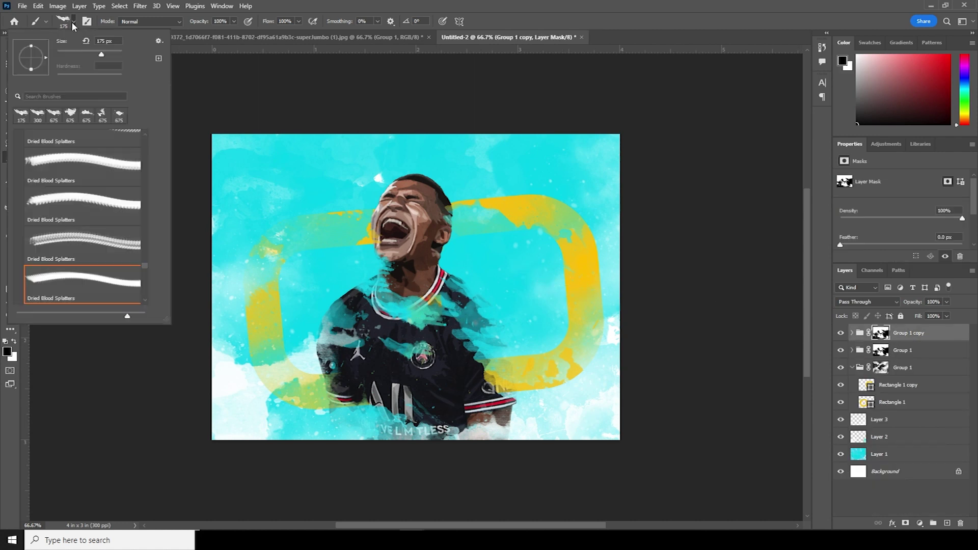
{"action": "left_click", "coordinate": [133, 175]}
{"action": "left_click", "coordinate": [173, 270]}
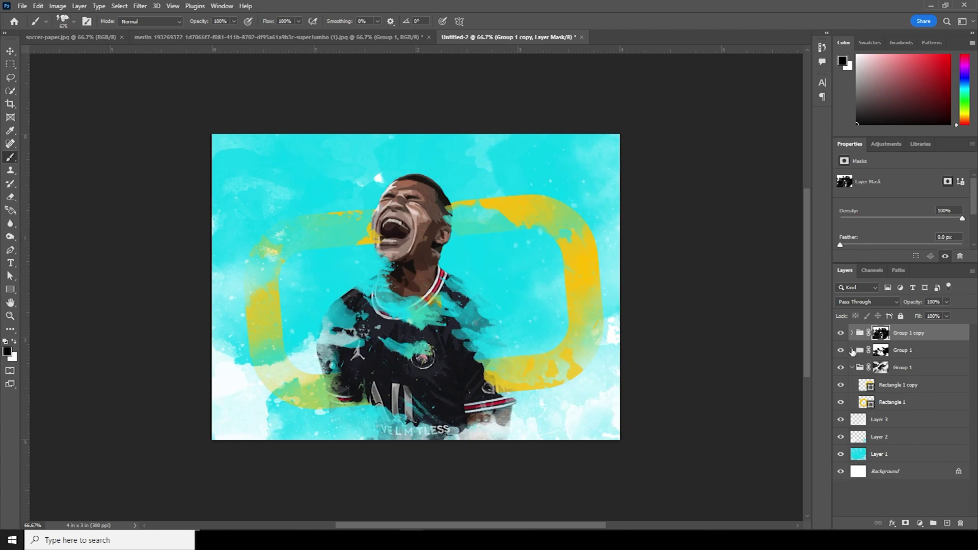
Duplicate the Hue/Saturation adjustment in the original player group and clip the duplicate to Layer 0
{"action": "left_click", "coordinate": [847, 354]}
{"action": "left_click", "coordinate": [852, 350]}
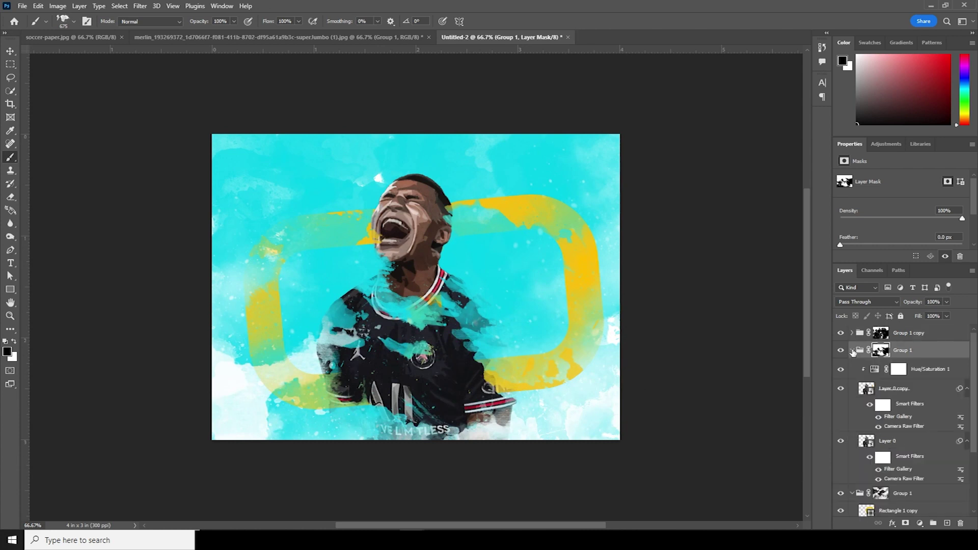
{"action": "left_click", "coordinate": [871, 375]}
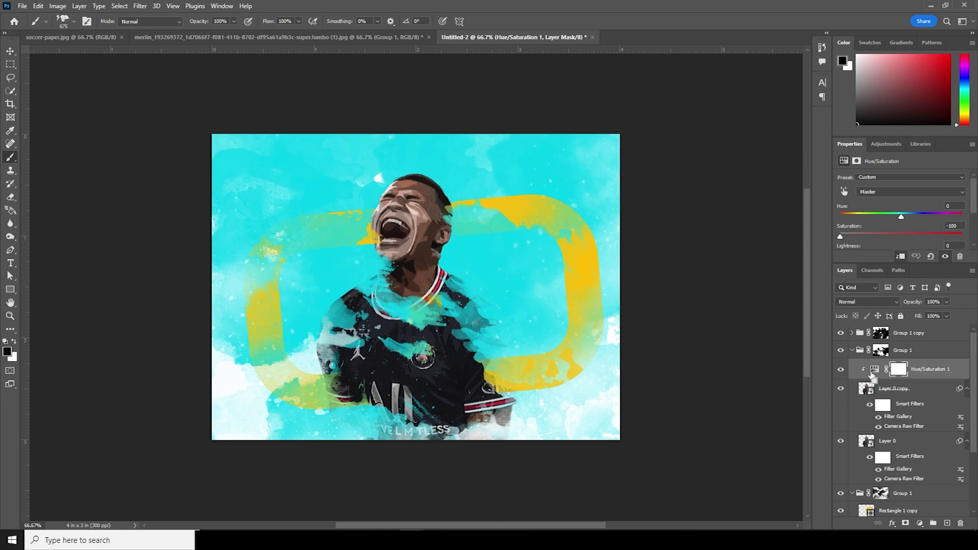
{"action": "key", "text": "ctrl+j"}
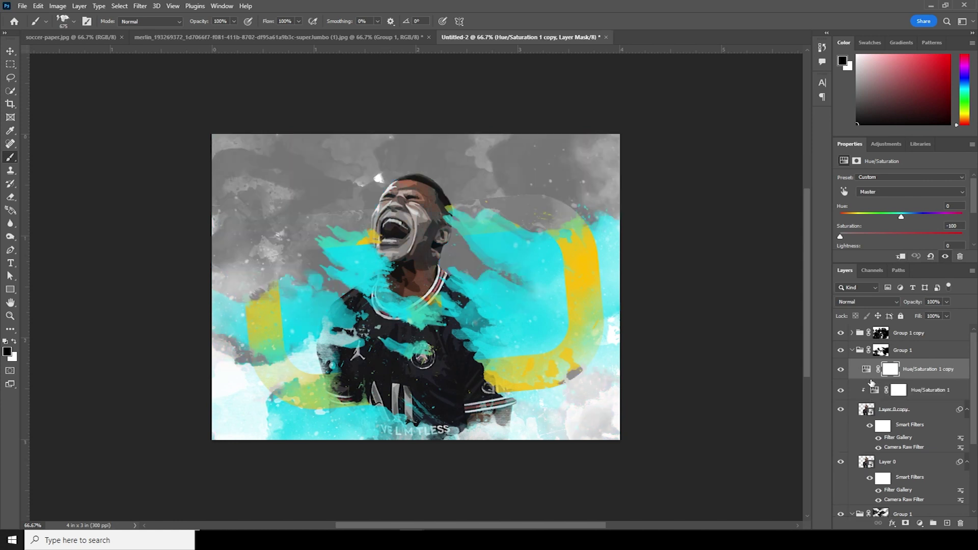
{"action": "right_click", "coordinate": [904, 374]}
{"action": "left_click", "coordinate": [823, 293]}
{"action": "left_click_drag", "start_coordinate": [874, 380], "coordinate": [858, 447]}
{"action": "right_click", "coordinate": [898, 440]}
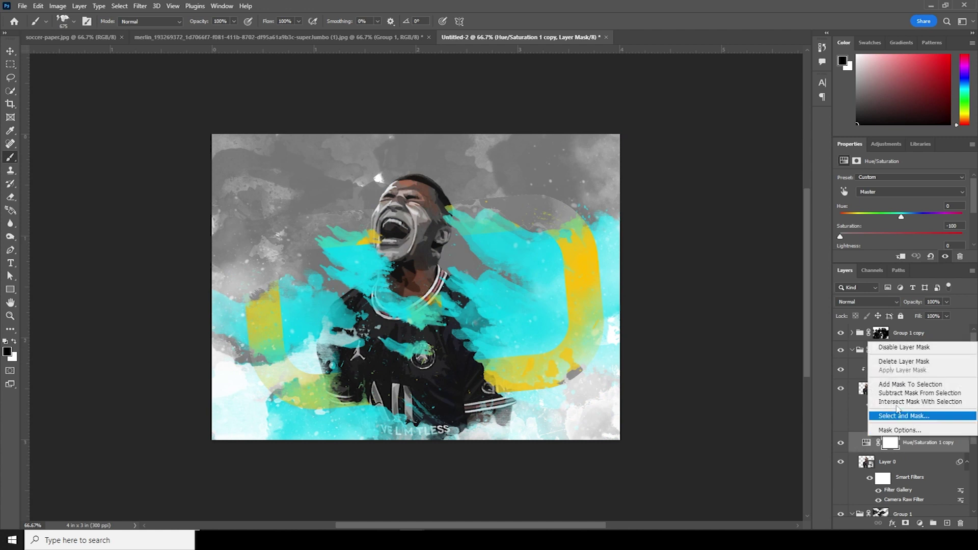
{"action": "right_click", "coordinate": [921, 442]}
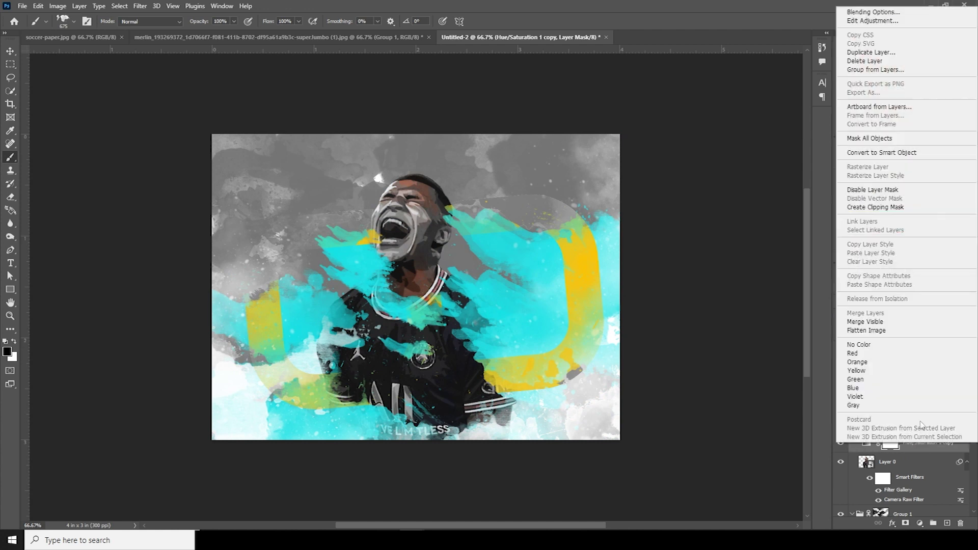
{"action": "left_click", "coordinate": [875, 207]}
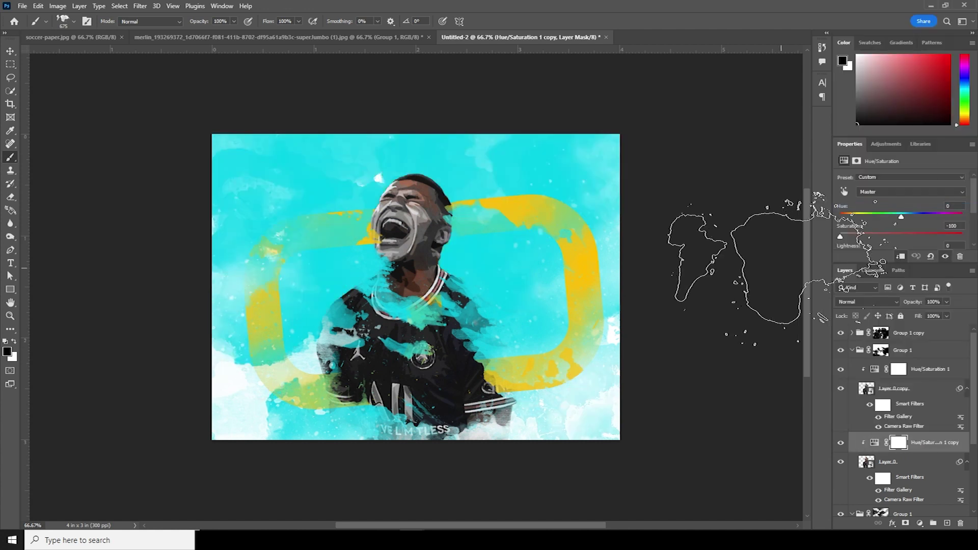
{"action": "left_click", "coordinate": [852, 351]}
Add a new layer above Group 1 copy and choose the Hard Round brush with white as the foreground color
{"action": "left_click", "coordinate": [11, 52]}
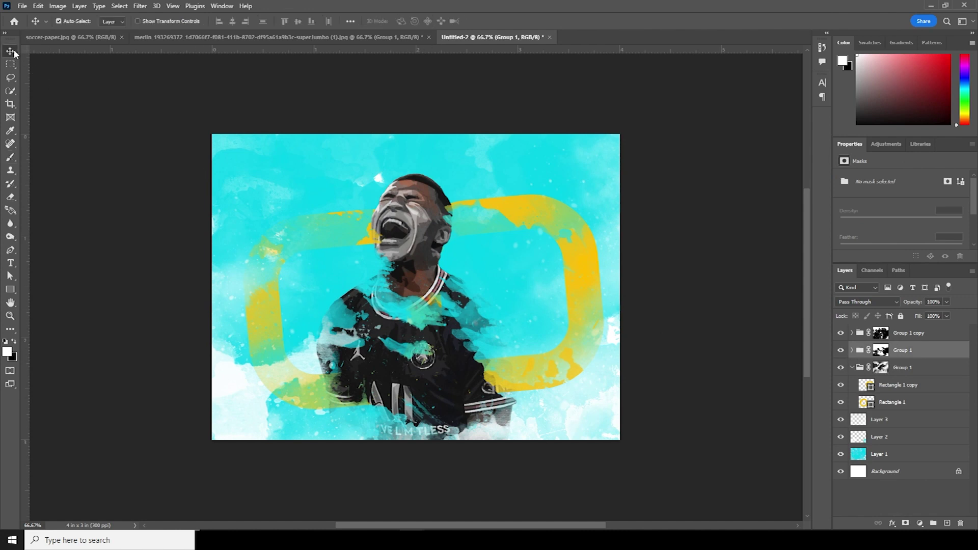
{"action": "left_click", "coordinate": [864, 333]}
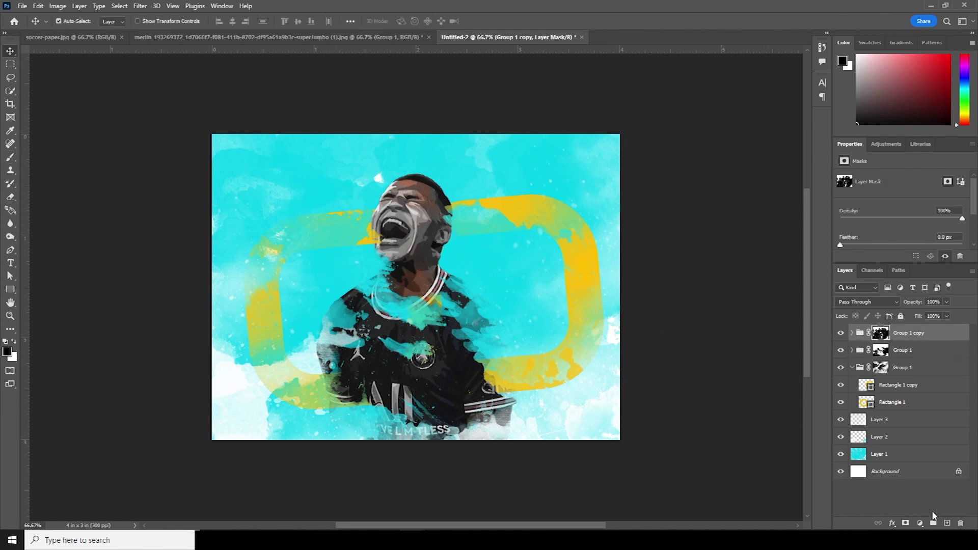
{"action": "left_click", "coordinate": [946, 523]}
{"action": "key", "text": "b"}
{"action": "key", "text": "x"}
{"action": "left_click", "coordinate": [74, 22]}
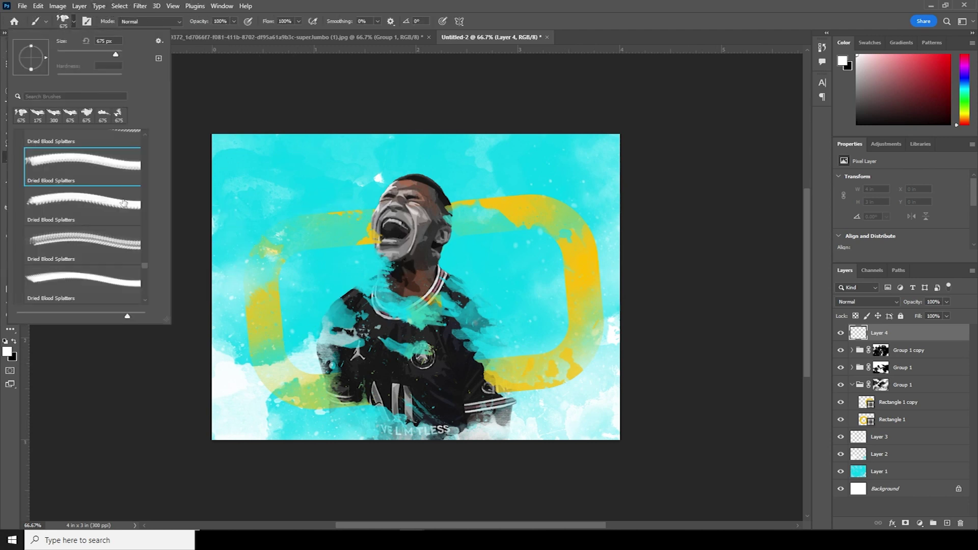
{"action": "left_click_drag", "start_coordinate": [146, 269], "coordinate": [146, 138]}
{"action": "left_click", "coordinate": [123, 159]}
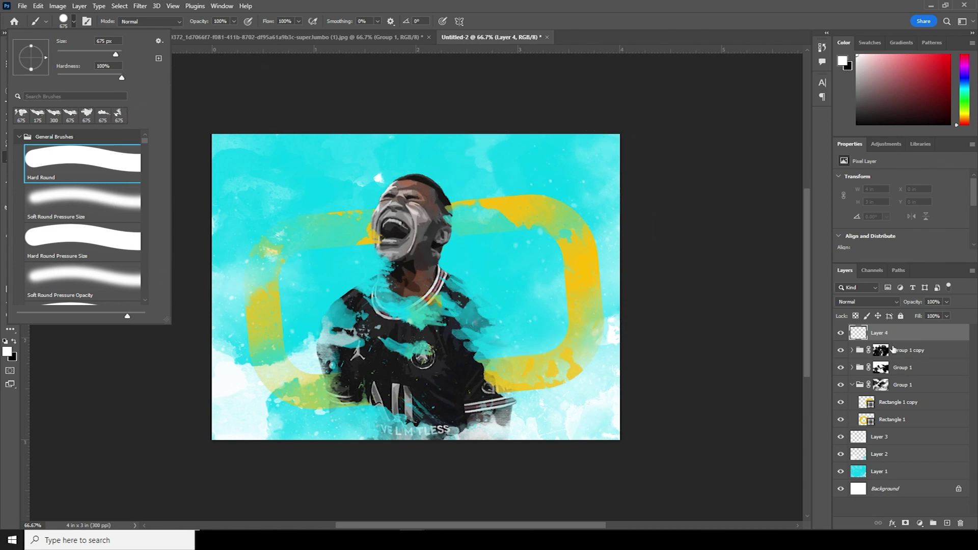
Shrink the Hard Round brush to a few pixels and paint a short white highlight on the cheek, about 0.3 in tall
{"action": "left_click", "coordinate": [871, 337]}
{"action": "key", "text": "bracketleft"}
{"action": "key", "text": "bracketleft"}
{"action": "key", "text": "bracketleft"}
{"action": "key", "text": "bracketleft"}
{"action": "key", "text": "bracketleft"}
{"action": "key", "text": "bracketleft"}
{"action": "key", "text": "bracketleft"}
{"action": "key", "text": "bracketleft"}
{"action": "key", "text": "bracketleft"}
{"action": "key", "text": "bracketleft"}
{"action": "key", "text": "bracketleft"}
{"action": "key", "text": "bracketleft"}
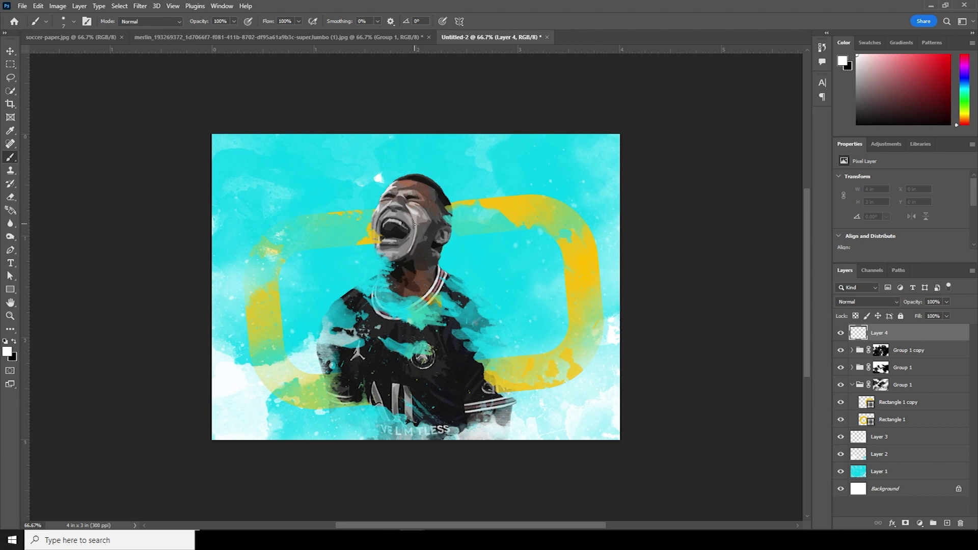
{"action": "left_click_drag", "start_coordinate": [412, 244], "coordinate": [412, 252]}
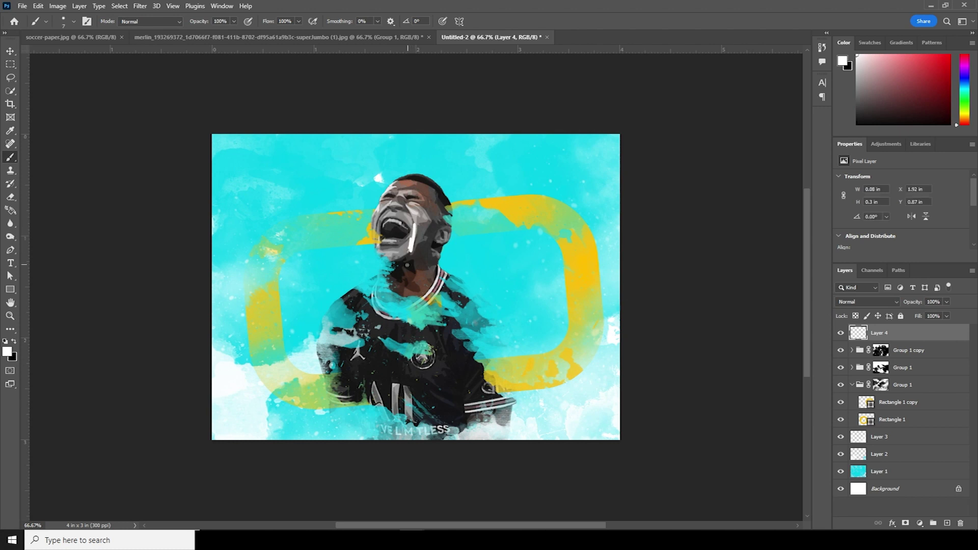
Sketch thin black outline strokes along the player's arm, the side of the shirt and the collar, undoing unwanted strokes
{"action": "left_click", "coordinate": [14, 341]}
{"action": "key", "text": "p"}
{"action": "key", "text": "b"}
{"action": "mouse_move", "coordinate": [320, 347]}
{"action": "left_mouse_down"}
{"action": "mouse_move", "coordinate": [323, 381]}
{"action": "mouse_move", "coordinate": [336, 375]}
{"action": "mouse_move", "coordinate": [318, 353]}
{"action": "left_mouse_up"}
{"action": "key", "text": "ctrl+z"}
{"action": "key", "text": "ctrl+z"}
{"action": "mouse_move", "coordinate": [316, 352]}
{"action": "left_mouse_down"}
{"action": "mouse_move", "coordinate": [331, 411]}
{"action": "mouse_move", "coordinate": [365, 370]}
{"action": "left_mouse_up"}
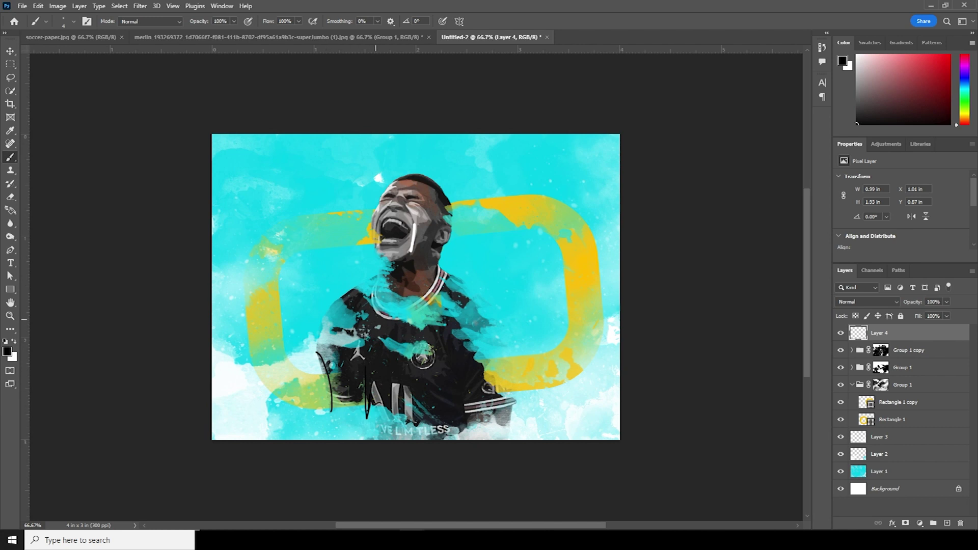
{"action": "key", "text": "ctrl+z"}
{"action": "left_click_drag", "start_coordinate": [373, 288], "coordinate": [416, 312]}
{"action": "key", "text": "ctrl+z"}
{"action": "left_click_drag", "start_coordinate": [440, 266], "coordinate": [375, 304]}
Add black sketch lines over the shoulders, the far sleeve and forearm, and hatch the front of the shirt
{"action": "mouse_move", "coordinate": [446, 279]}
{"action": "left_mouse_down"}
{"action": "mouse_move", "coordinate": [328, 311]}
{"action": "mouse_move", "coordinate": [471, 295]}
{"action": "left_mouse_up"}
{"action": "left_click_drag", "start_coordinate": [509, 405], "coordinate": [500, 439]}
{"action": "left_click_drag", "start_coordinate": [463, 397], "coordinate": [467, 431]}
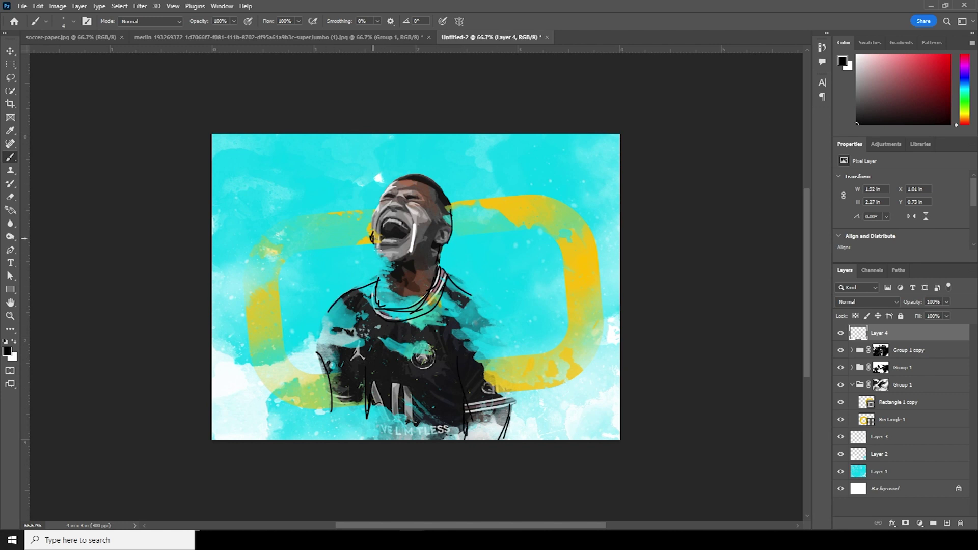
{"action": "left_click_drag", "start_coordinate": [387, 312], "coordinate": [361, 352]}
{"action": "mouse_move", "coordinate": [438, 394]}
{"action": "left_mouse_down"}
{"action": "mouse_move", "coordinate": [423, 433]}
{"action": "mouse_move", "coordinate": [456, 422]}
{"action": "left_mouse_up"}
{"action": "left_click_drag", "start_coordinate": [361, 359], "coordinate": [364, 393]}
{"action": "left_click_drag", "start_coordinate": [342, 376], "coordinate": [338, 402]}
Add loose black hatching around the far shoulder, ear, jaw and neck, the collar and the jersey lettering
{"action": "left_click_drag", "start_coordinate": [473, 293], "coordinate": [481, 310]}
{"action": "left_click_drag", "start_coordinate": [451, 270], "coordinate": [476, 309]}
{"action": "left_click_drag", "start_coordinate": [457, 231], "coordinate": [449, 261]}
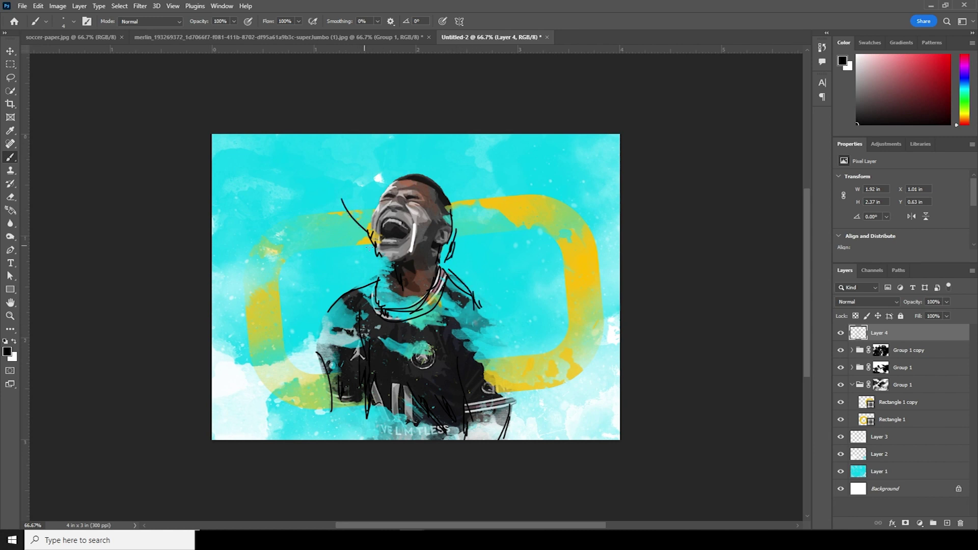
{"action": "left_click_drag", "start_coordinate": [382, 396], "coordinate": [384, 420]}
{"action": "left_click_drag", "start_coordinate": [376, 291], "coordinate": [378, 311]}
{"action": "left_click_drag", "start_coordinate": [419, 249], "coordinate": [435, 219]}
{"action": "left_click_drag", "start_coordinate": [426, 255], "coordinate": [435, 279]}
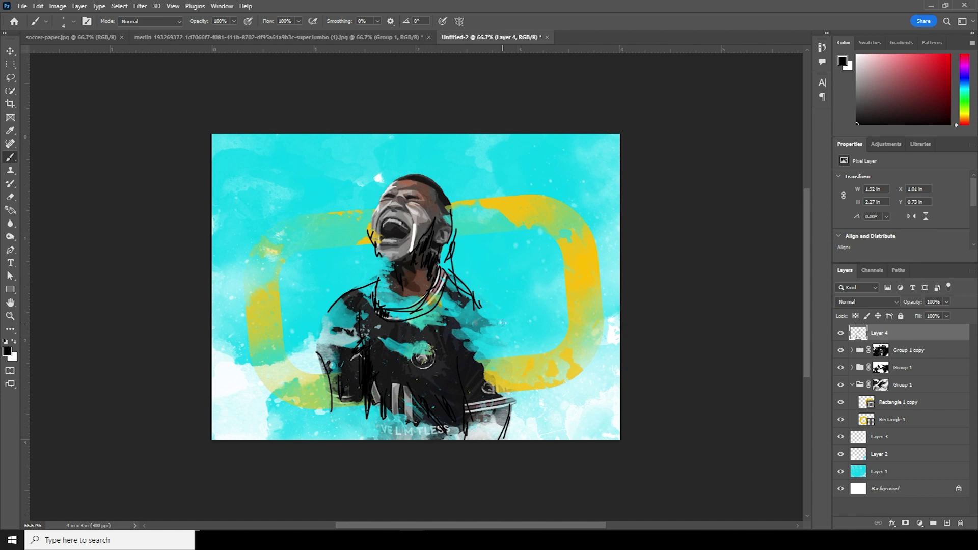
Add a new layer above Layer 3 and choose a Dried Blood Splatters brush at 675 px
{"action": "key", "text": "ctrl+minus"}
{"action": "key", "text": "ctrl+minus"}
{"action": "key", "text": "ctrl+plus"}
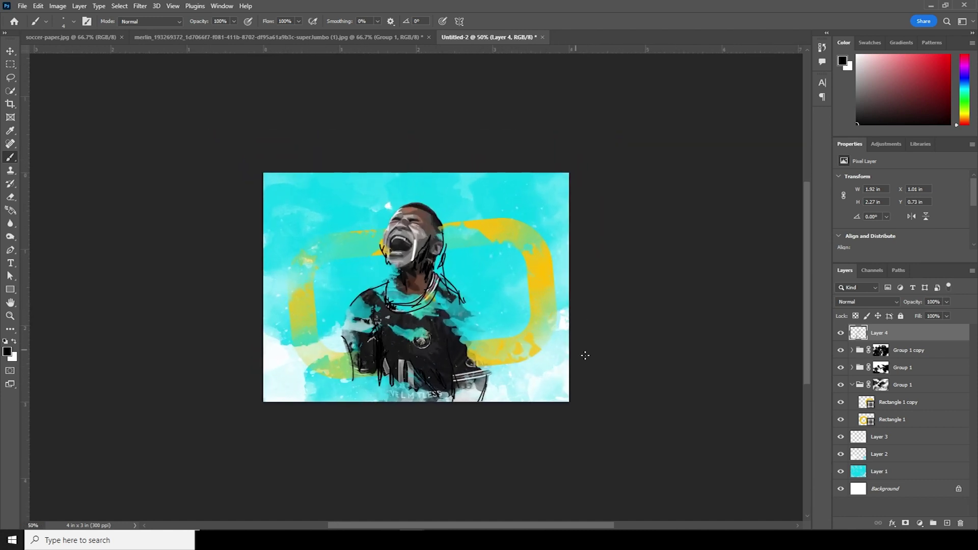
{"action": "left_click", "coordinate": [872, 443]}
{"action": "left_click", "coordinate": [947, 523]}
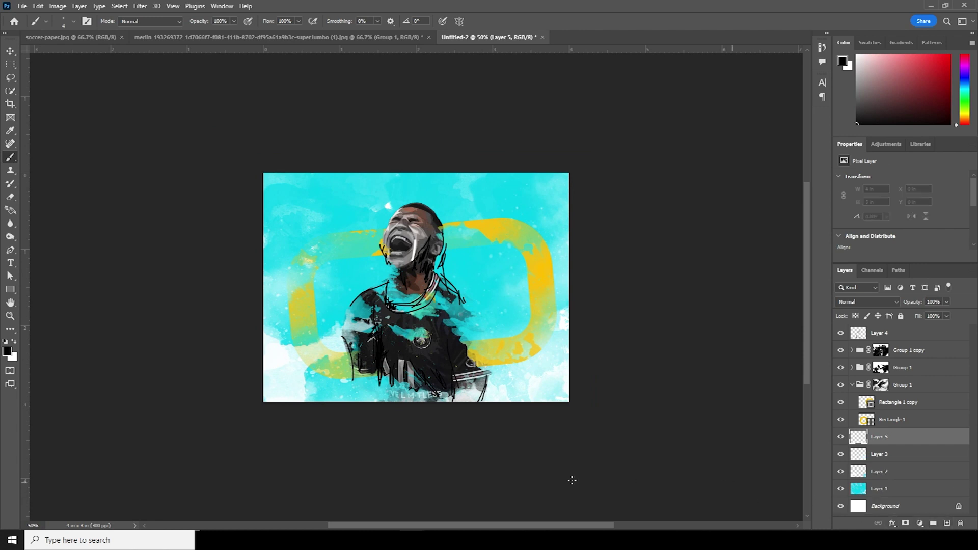
{"action": "left_click", "coordinate": [74, 22]}
{"action": "left_click", "coordinate": [119, 114]}
{"action": "left_click_drag", "start_coordinate": [148, 139], "coordinate": [150, 245]}
{"action": "left_click", "coordinate": [116, 271]}
Replace a black splatter trial with white splatters behind the player's chest and shoulder, reducing the brush to 300 px for the last one
{"action": "left_click", "coordinate": [409, 326]}
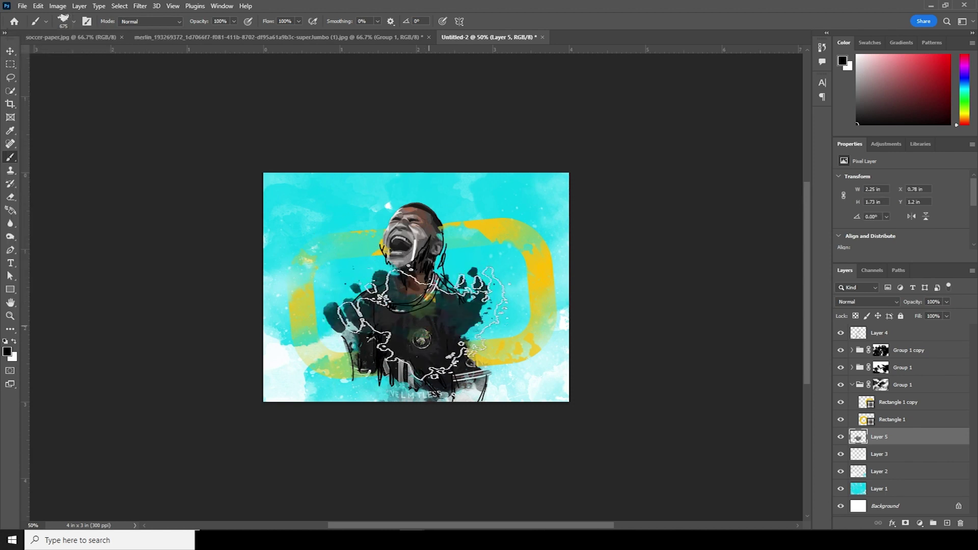
{"action": "key", "text": "ctrl+z"}
{"action": "key", "text": "x"}
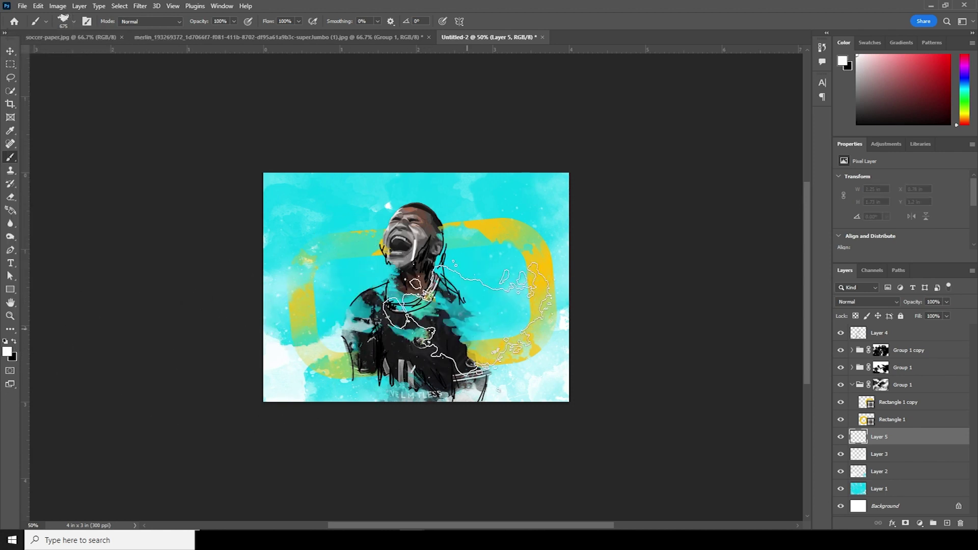
{"action": "left_click", "coordinate": [372, 320]}
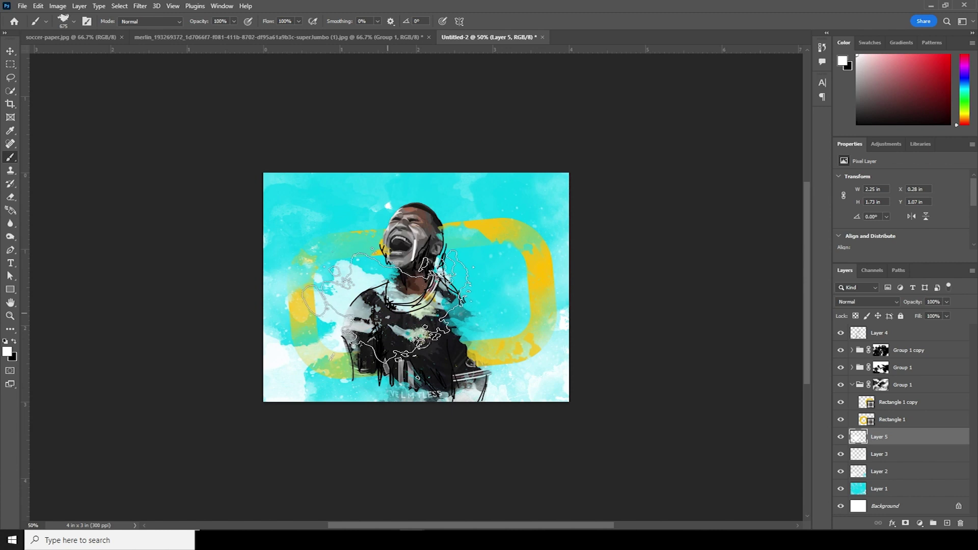
{"action": "key", "text": "["}
{"action": "key", "text": "["}
{"action": "key", "text": "["}
{"action": "key", "text": "["}
{"action": "left_click", "coordinate": [418, 289]}
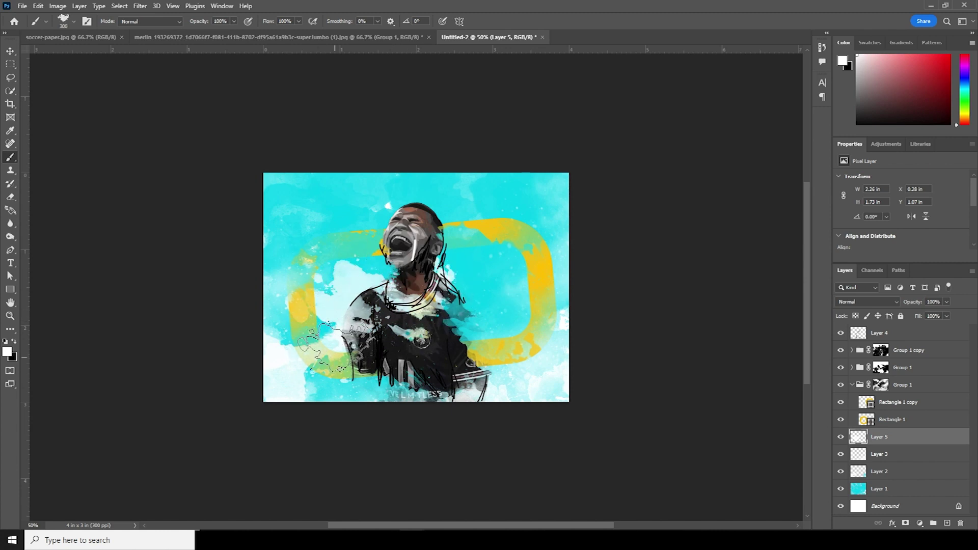
Copy the newspaper image from soccer-paper.jpg into the design and place its layer directly below Layer 4
{"action": "key", "text": "v"}
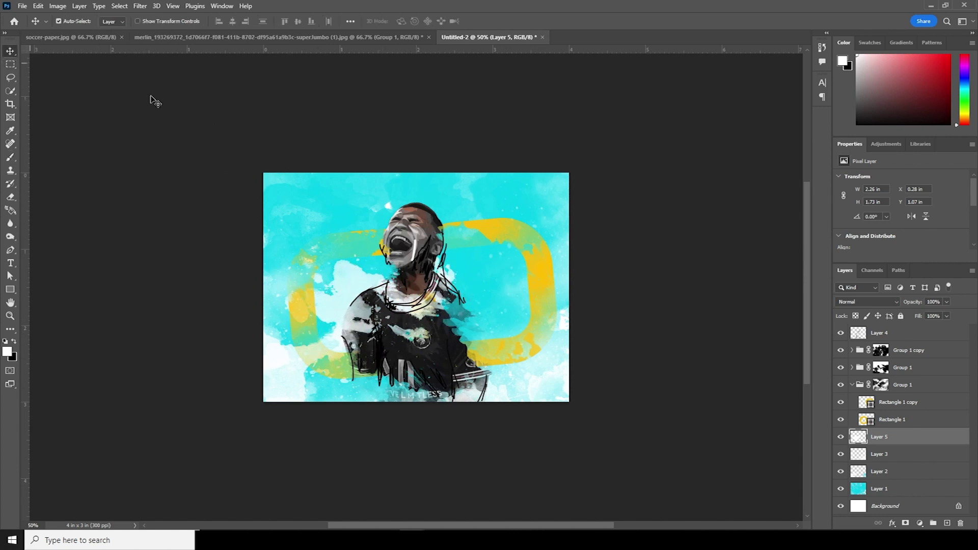
{"action": "left_click", "coordinate": [353, 37]}
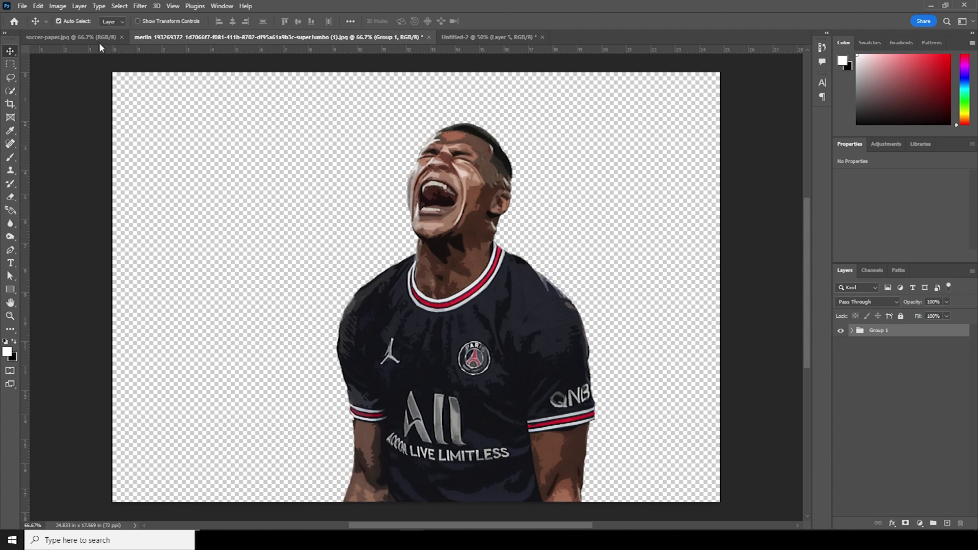
{"action": "left_click", "coordinate": [100, 39]}
{"action": "left_click_drag", "start_coordinate": [494, 89], "coordinate": [345, 254]}
{"action": "left_click_drag", "start_coordinate": [875, 432], "coordinate": [876, 322]}
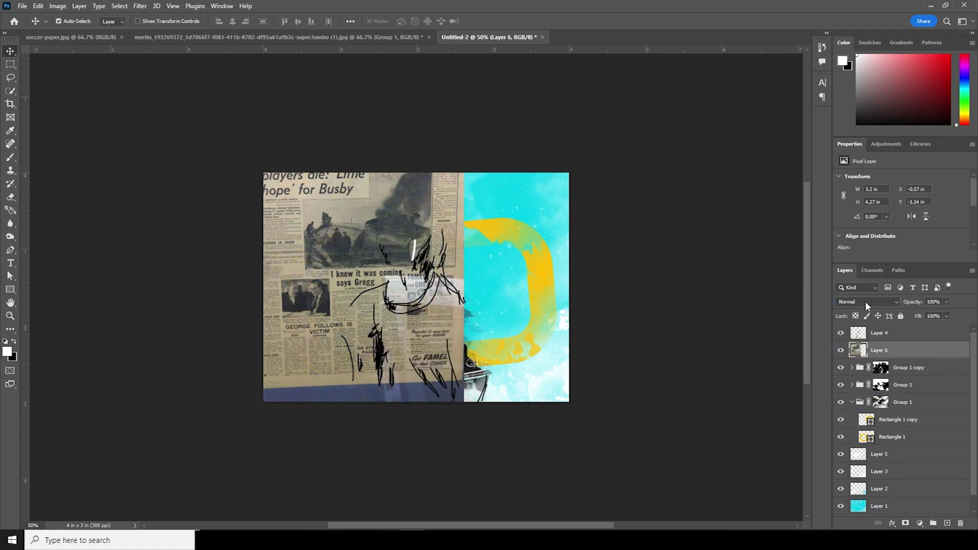
Set the newspaper layer's blend mode to Multiply and move it into the yellow frames' group below Rectangle 1
{"action": "left_click", "coordinate": [865, 302]}
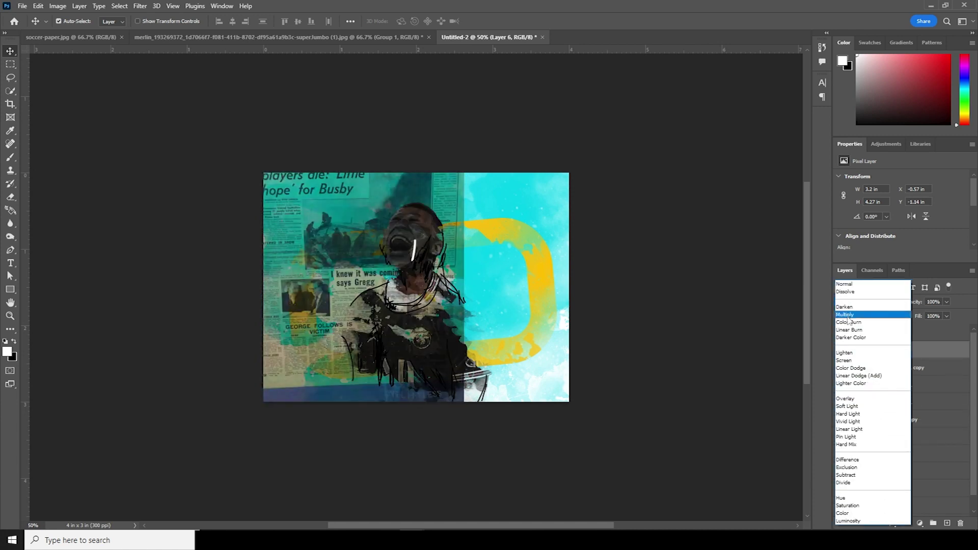
{"action": "left_click", "coordinate": [845, 314]}
{"action": "left_click_drag", "start_coordinate": [865, 352], "coordinate": [866, 443]}
Scale the newspaper layer to 131.88% and reposition it so the SOCCER HORROR headline spans the upper part of the canvas
{"action": "key", "text": "ctrl+t"}
{"action": "left_click_drag", "start_coordinate": [446, 349], "coordinate": [497, 411]}
{"action": "left_click_drag", "start_coordinate": [513, 478], "coordinate": [612, 481]}
{"action": "mouse_move", "coordinate": [493, 459]}
{"action": "left_mouse_down"}
{"action": "mouse_move", "coordinate": [504, 487]}
{"action": "mouse_move", "coordinate": [508, 471]}
{"action": "left_mouse_up"}
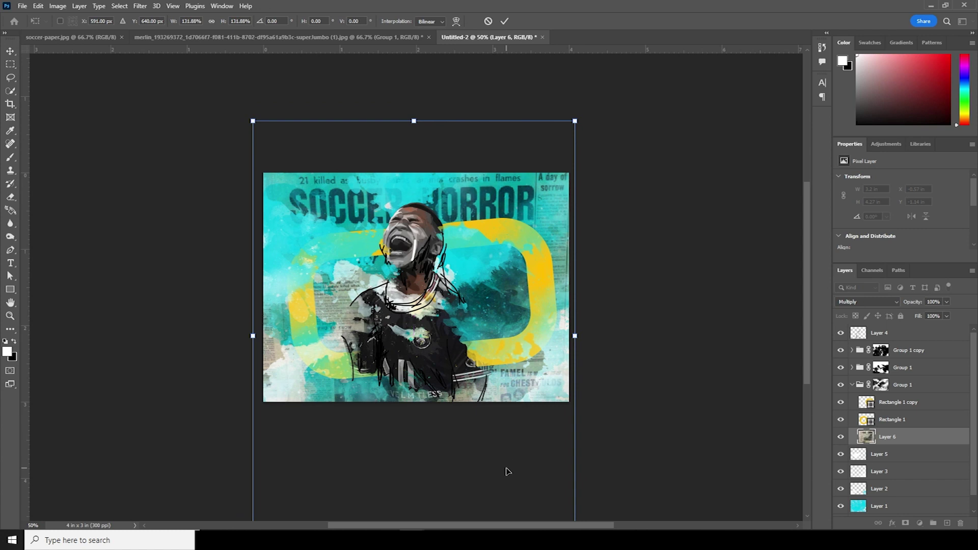
{"action": "key", "text": "Return"}
Add a Color Lookup adjustment layer above Layer 4 and load the windymoodlut 2020.cube LUT into it
{"action": "left_click", "coordinate": [892, 336]}
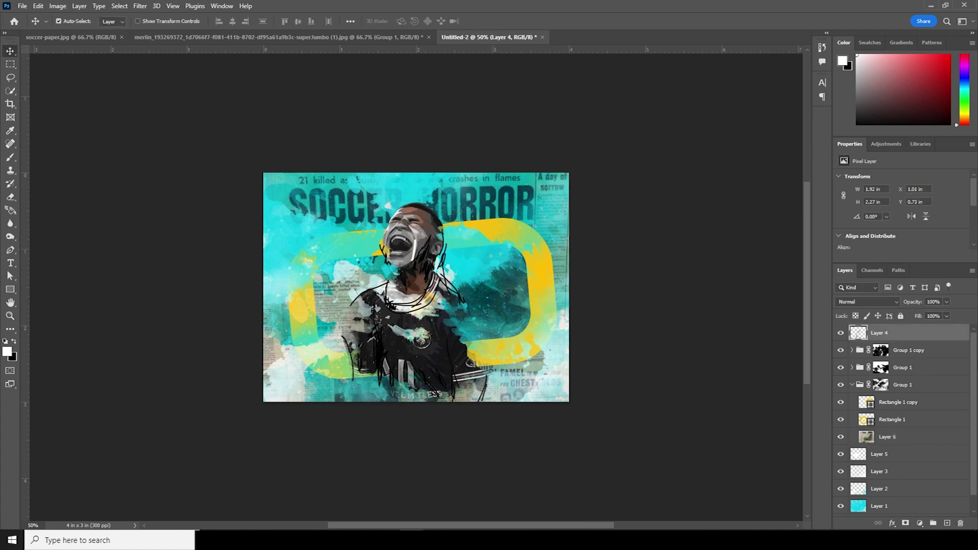
{"action": "left_click", "coordinate": [919, 523]}
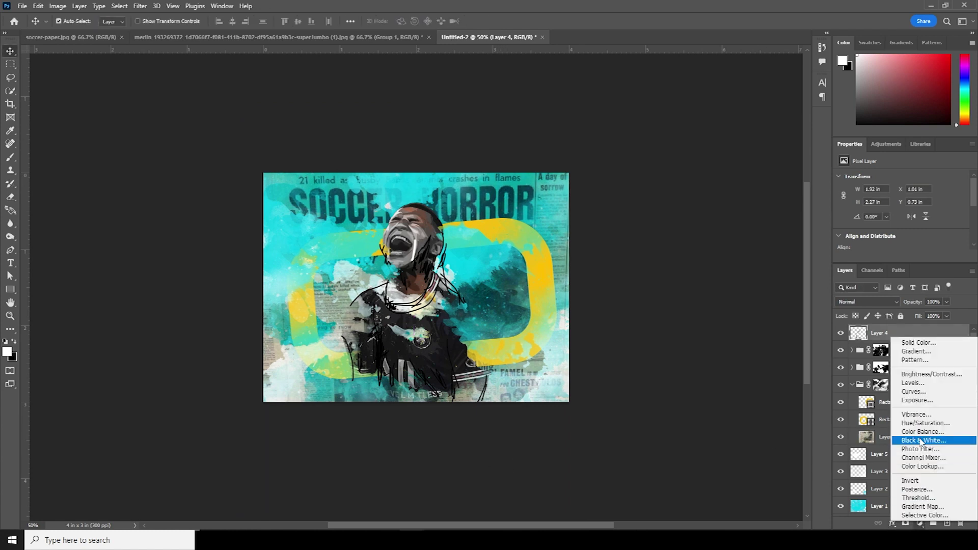
{"action": "left_click", "coordinate": [922, 466]}
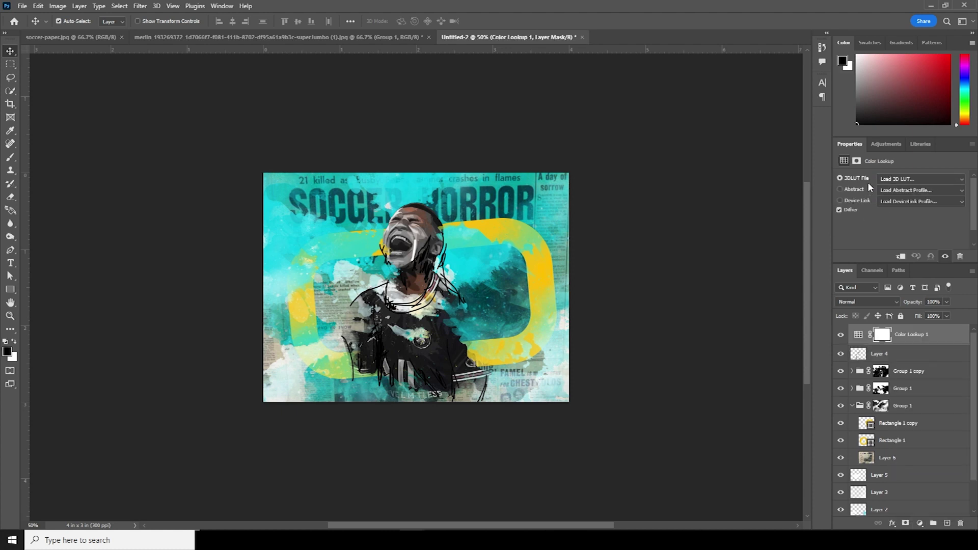
{"action": "left_click", "coordinate": [893, 179]}
{"action": "left_click", "coordinate": [887, 192]}
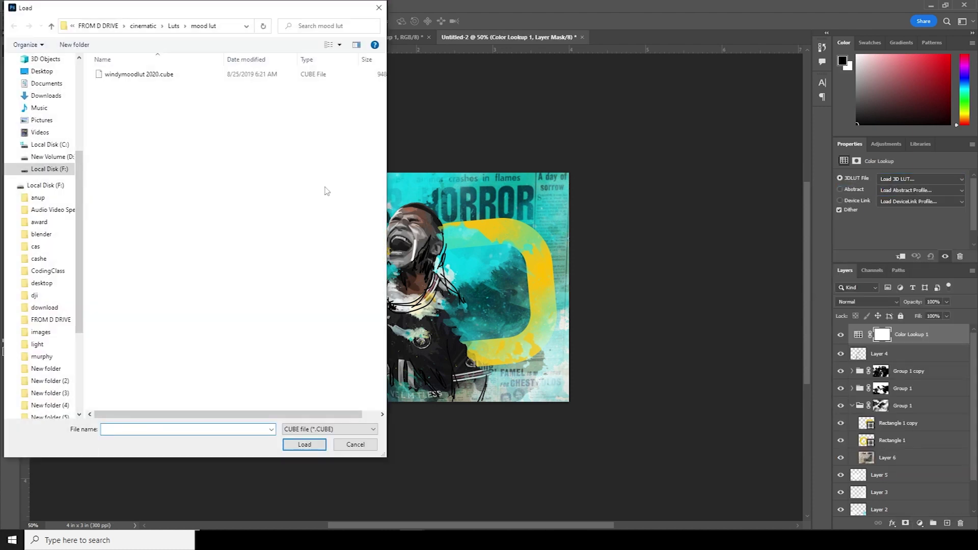
{"action": "left_click", "coordinate": [170, 76]}
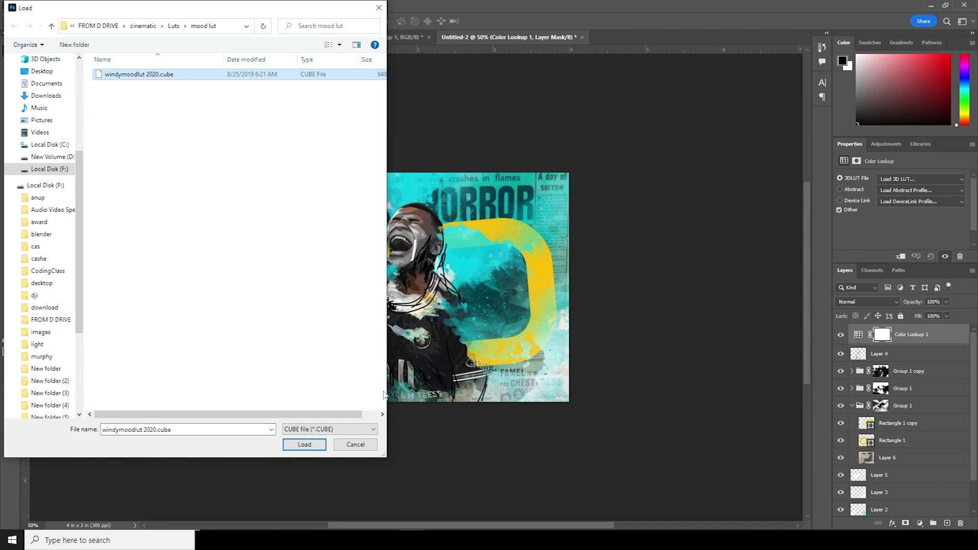
{"action": "left_click", "coordinate": [304, 444]}
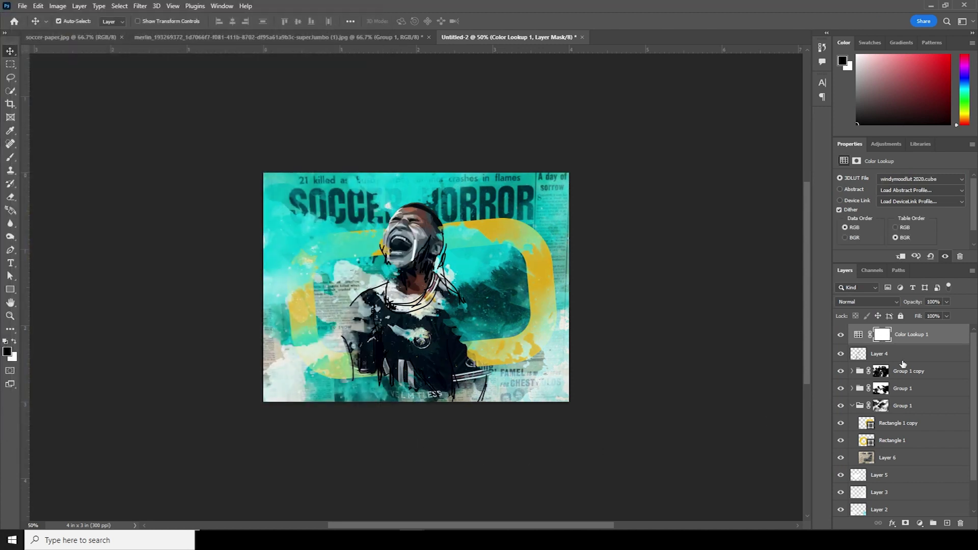
Add a Hue/Saturation adjustment above the Color Lookup layer with hue +7 and saturation -6
{"action": "left_click", "coordinate": [918, 524]}
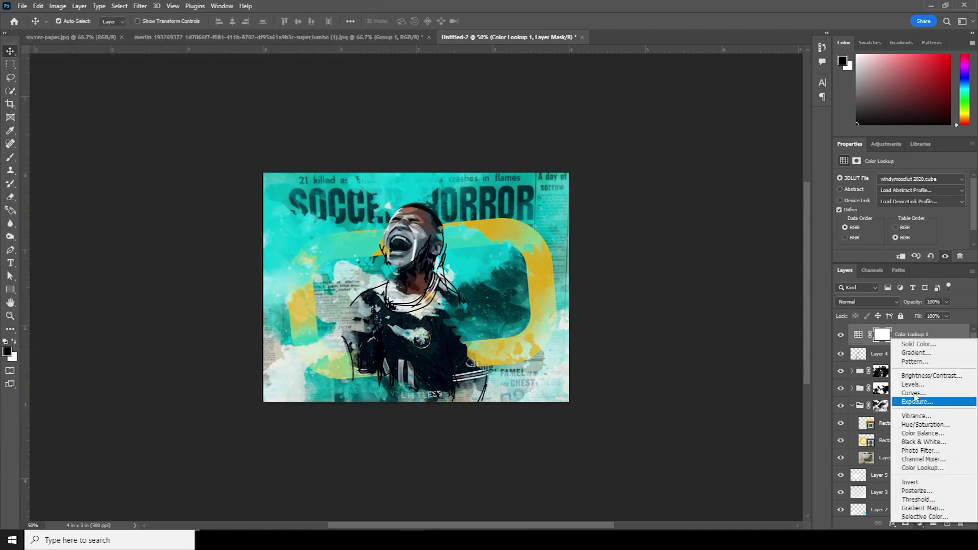
{"action": "left_click", "coordinate": [913, 425]}
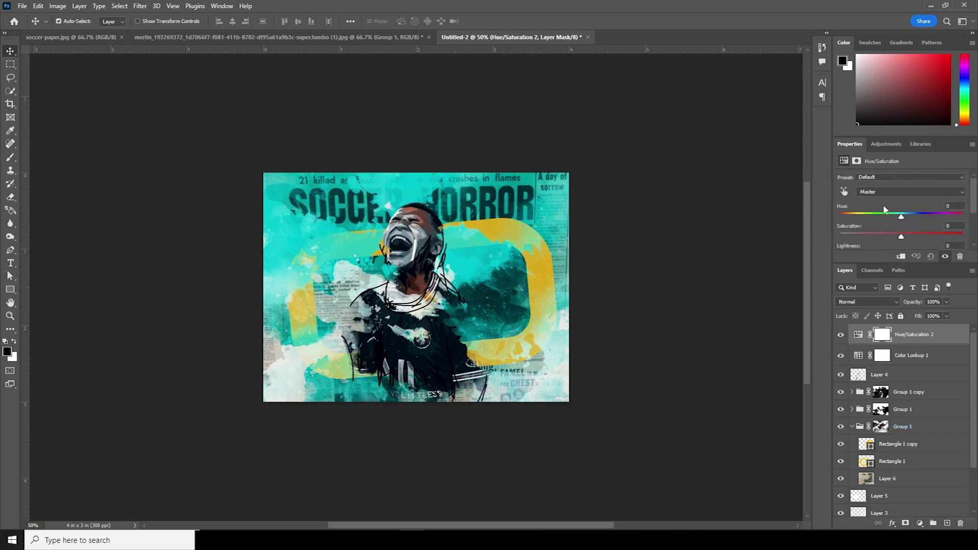
{"action": "left_click_drag", "start_coordinate": [900, 219], "coordinate": [904, 220]}
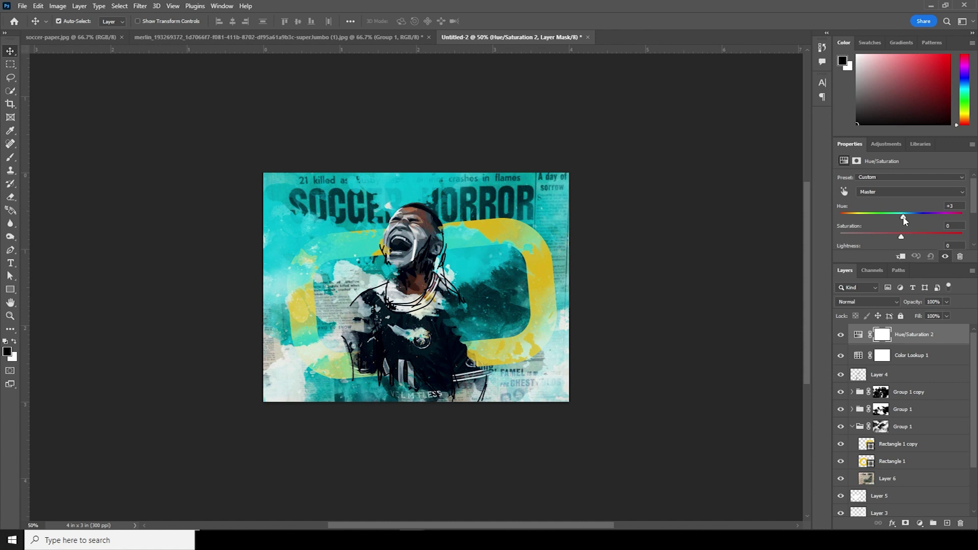
{"action": "scroll", "coordinate": [975, 224], "scroll_direction": "down", "scroll_amount": 2}
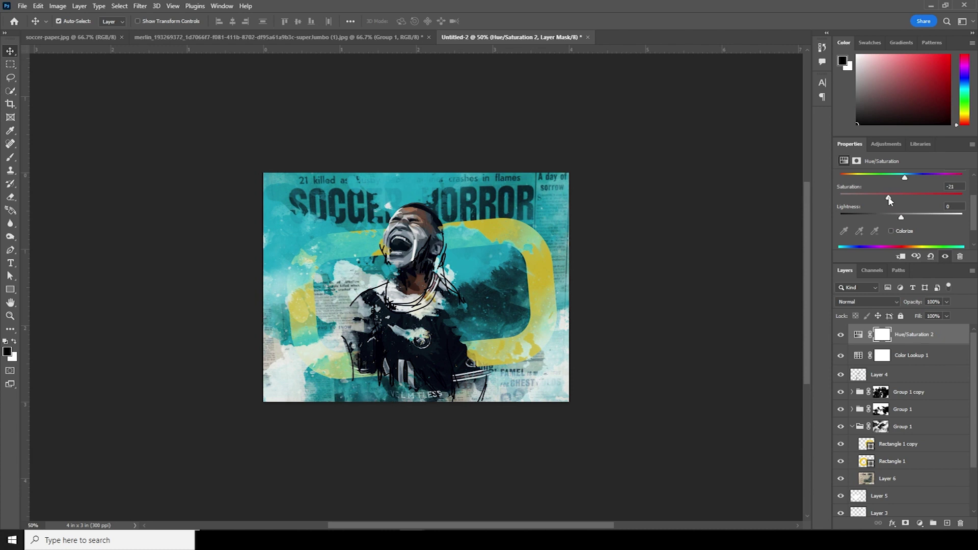
{"action": "left_click", "coordinate": [858, 334]}
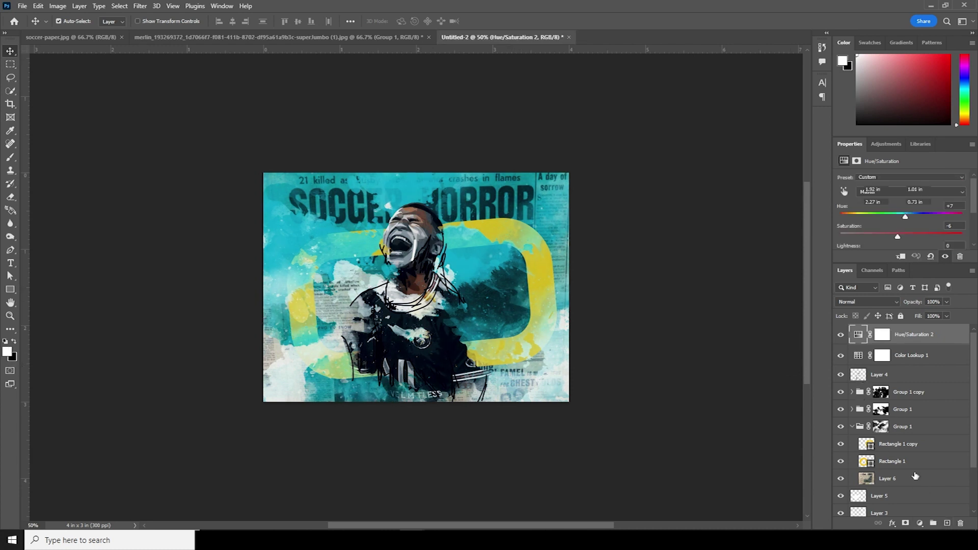
Create a new layer directly above Layer 4 and set the Brush tool's foreground color to yellow ffcc00
{"action": "left_click", "coordinate": [863, 379]}
{"action": "left_click", "coordinate": [945, 523]}
{"action": "key", "text": "b"}
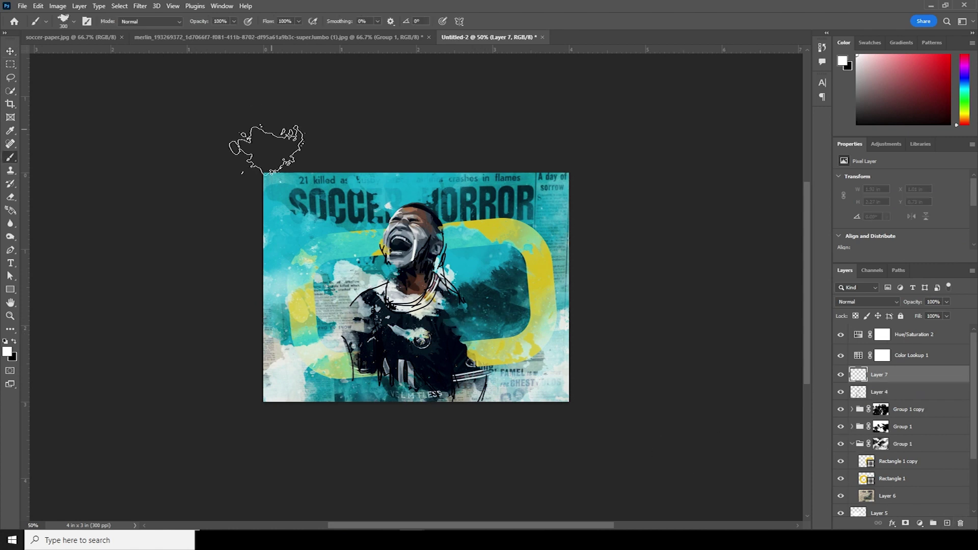
{"action": "left_click", "coordinate": [7, 351]}
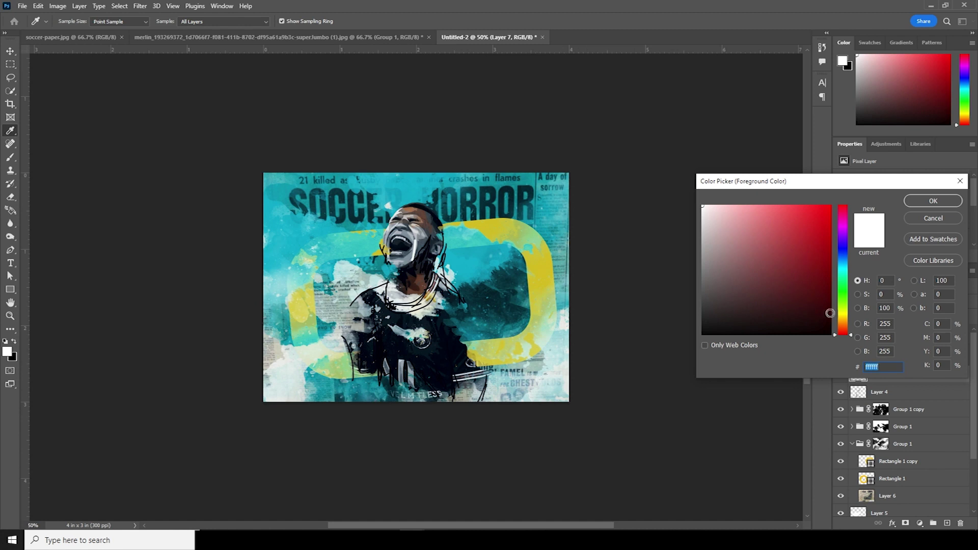
{"action": "left_click", "coordinate": [844, 318]}
{"action": "type", "text": "ffcc00"}
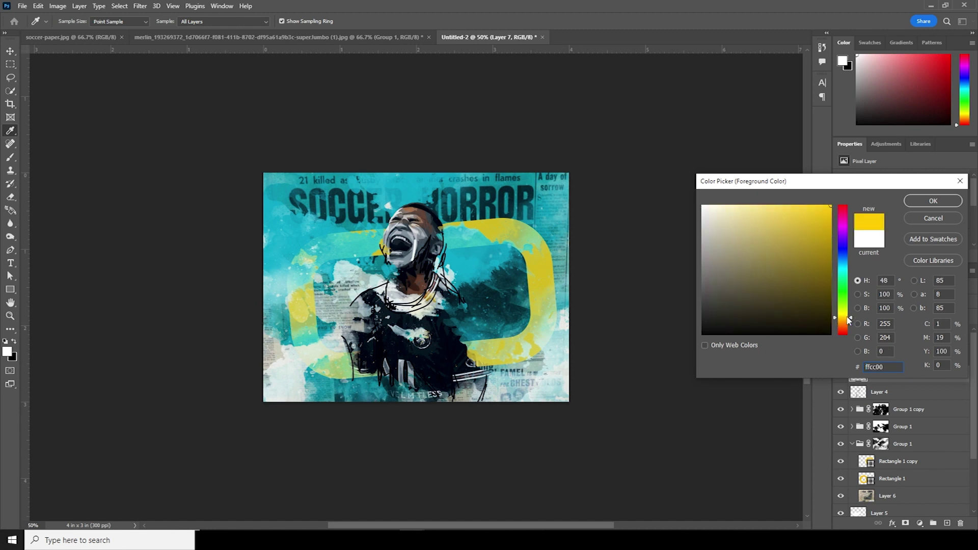
{"action": "left_click", "coordinate": [933, 200]}
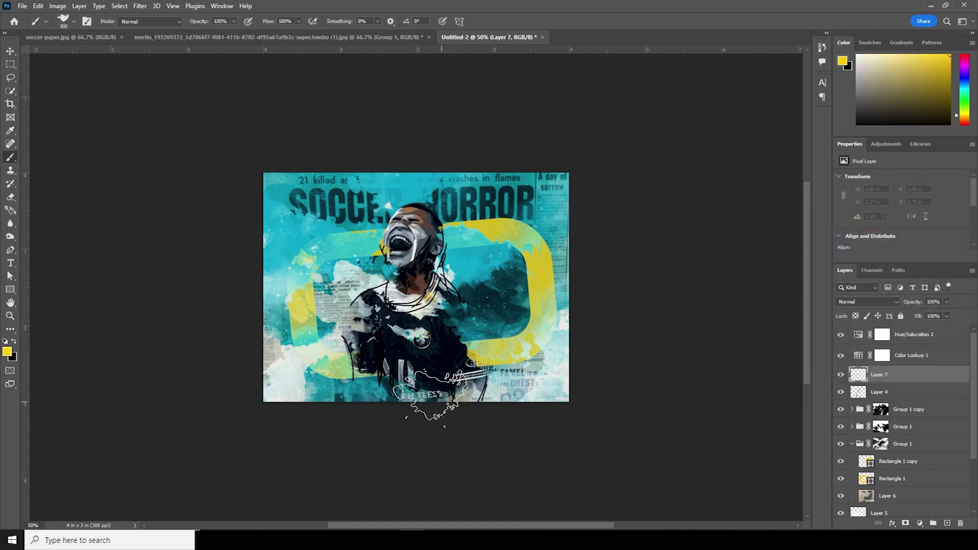
Stamp yellow splatters on both sides of the player's torso, ending with a 400 px brush, and move Layer 7 directly above Layer 1
{"action": "key", "text": "bracketright"}
{"action": "key", "text": "bracketright"}
{"action": "key", "text": "bracketright"}
{"action": "left_click", "coordinate": [438, 316]}
{"action": "key", "text": "bracketleft"}
{"action": "key", "text": "bracketleft"}
{"action": "left_click", "coordinate": [369, 341]}
{"action": "mouse_move", "coordinate": [858, 377]}
{"action": "left_mouse_down"}
{"action": "mouse_move", "coordinate": [843, 453]}
{"action": "mouse_move", "coordinate": [815, 495]}
{"action": "mouse_move", "coordinate": [828, 527]}
{"action": "mouse_move", "coordinate": [884, 476]}
{"action": "left_mouse_up"}
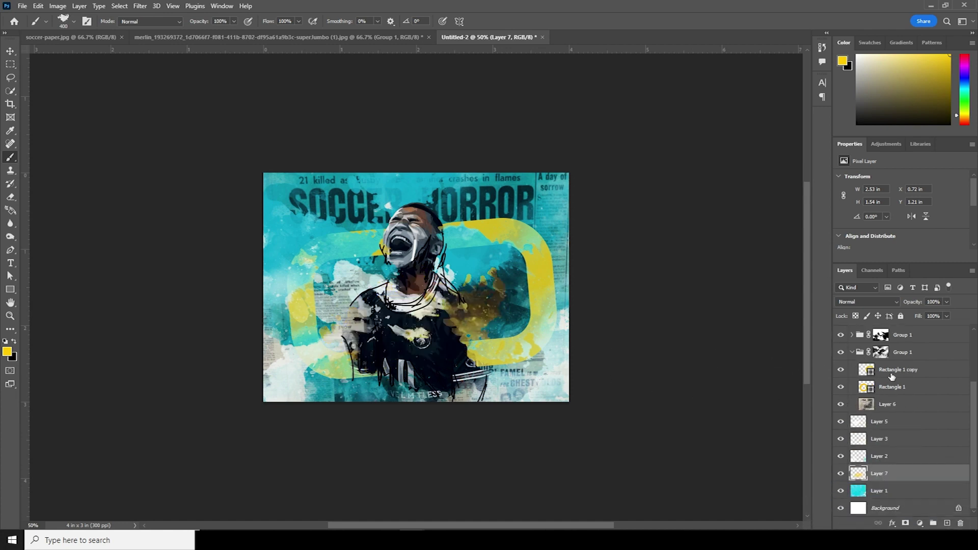
Create a new layer directly above Group 1 copy and shift the foreground color to a more orange yellow, about ffba00
{"action": "scroll", "coordinate": [975, 433], "scroll_direction": "up", "scroll_amount": 4}
{"action": "left_click", "coordinate": [857, 383]}
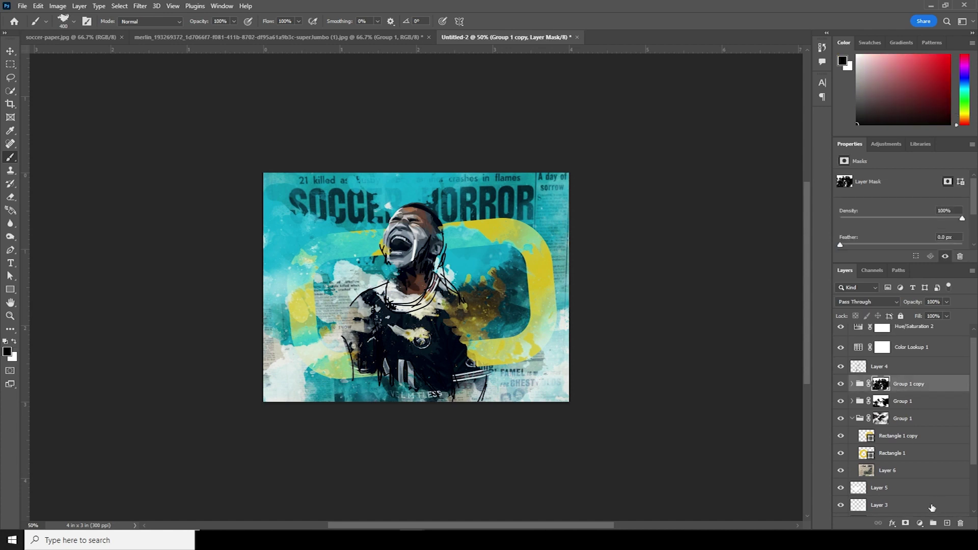
{"action": "left_click", "coordinate": [947, 523]}
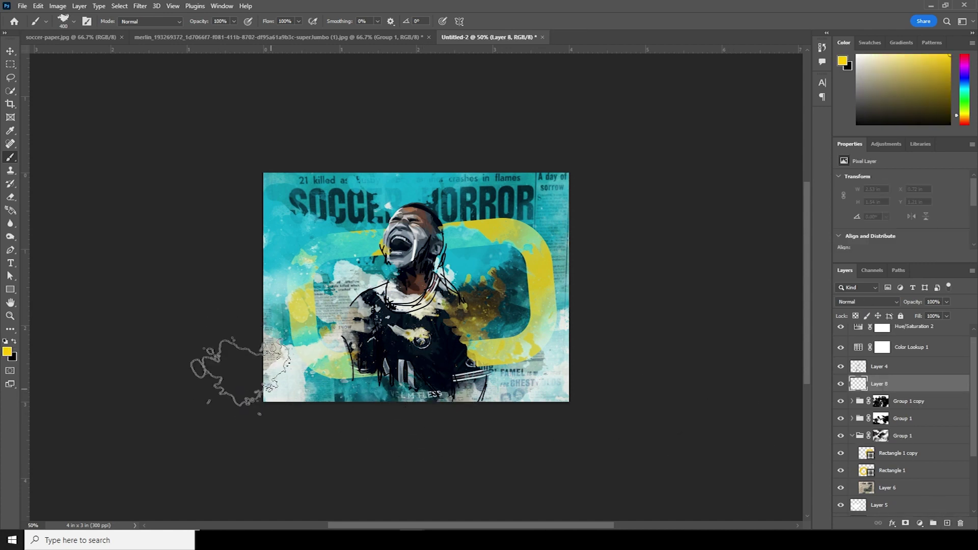
{"action": "left_click", "coordinate": [7, 352]}
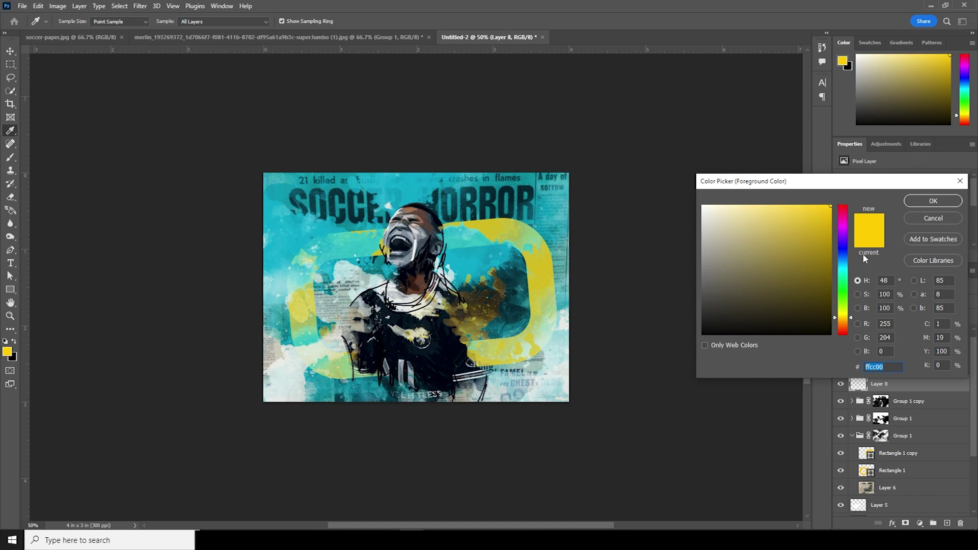
{"action": "left_click_drag", "start_coordinate": [850, 317], "coordinate": [850, 319]}
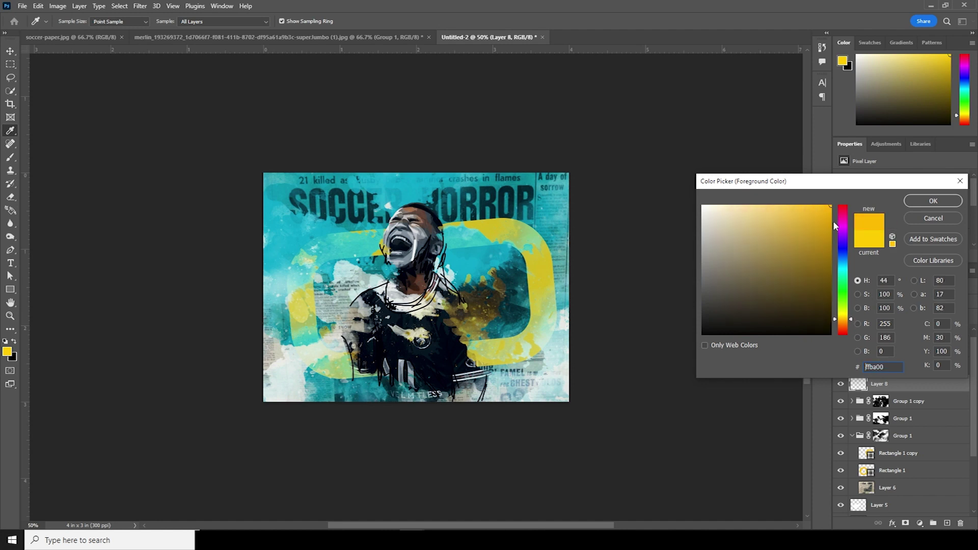
{"action": "left_click_drag", "start_coordinate": [831, 209], "coordinate": [845, 206]}
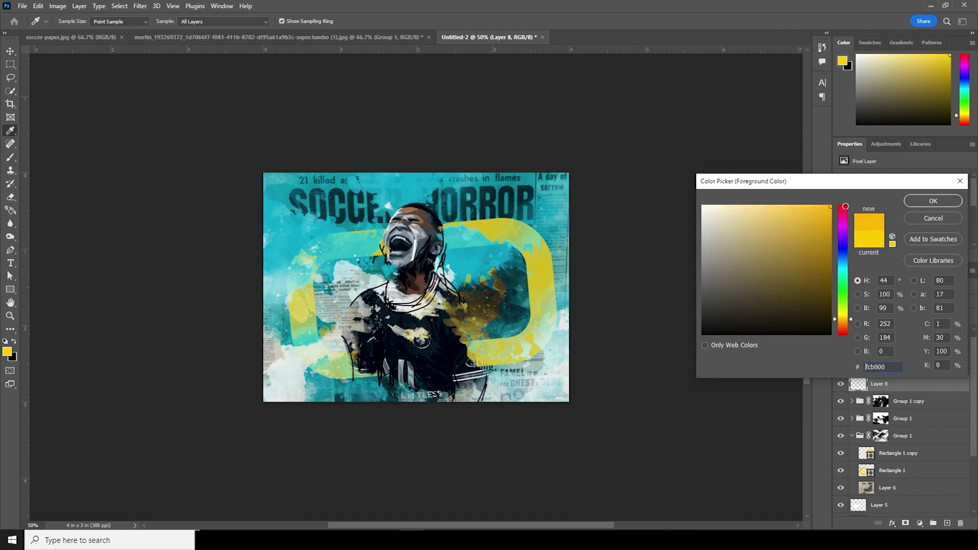
{"action": "left_click", "coordinate": [914, 198]}
Stamp orange-yellow splatters over both sides of the player's torso and set Layer 8 to Soft Light at 62% opacity
{"action": "left_click", "coordinate": [462, 330]}
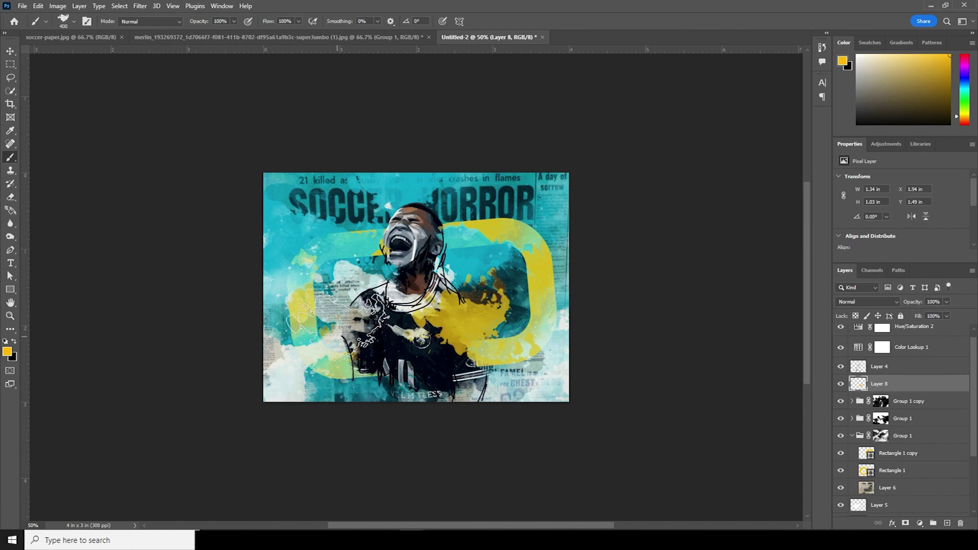
{"action": "left_click", "coordinate": [339, 326]}
{"action": "left_click", "coordinate": [871, 301]}
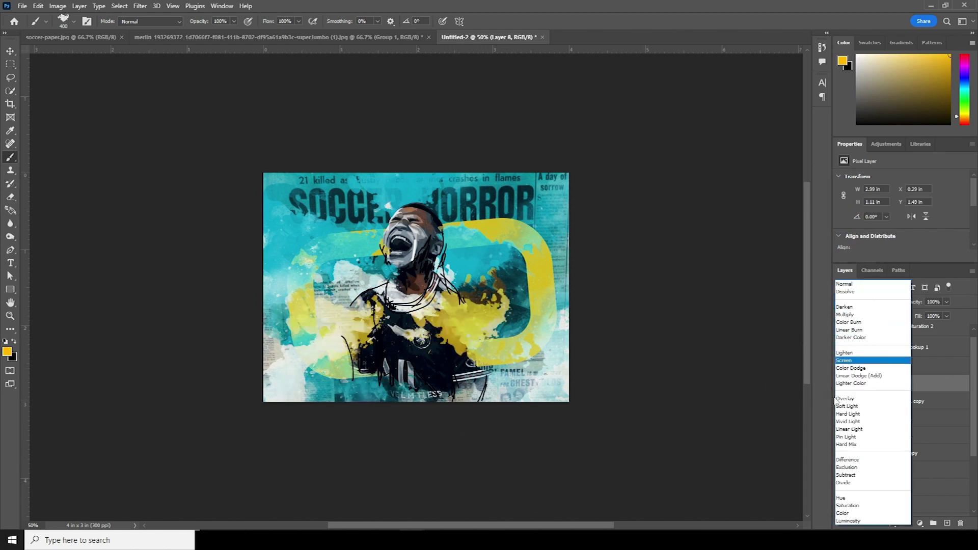
{"action": "left_click", "coordinate": [847, 406]}
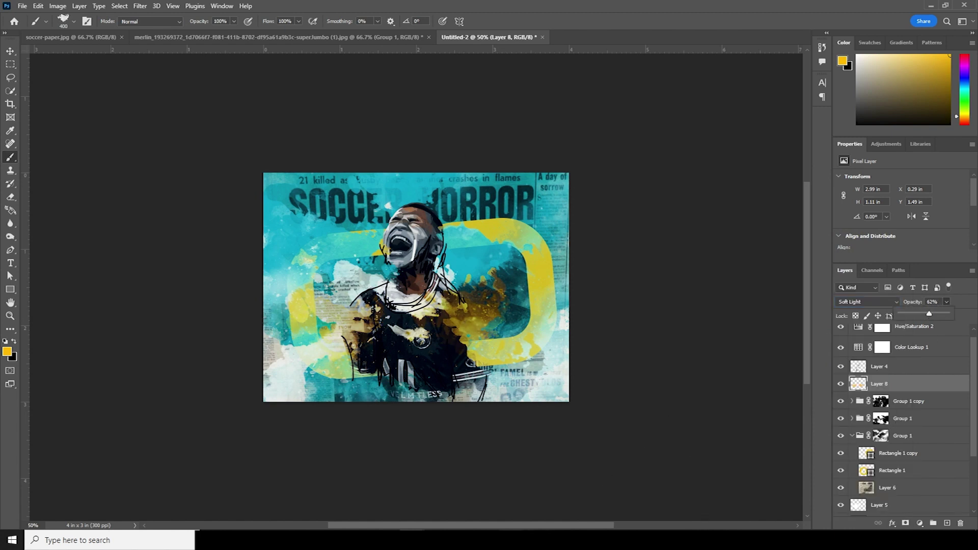
{"action": "mouse_move", "coordinate": [429, 539]}
{"action": "left_click", "coordinate": [490, 500]}
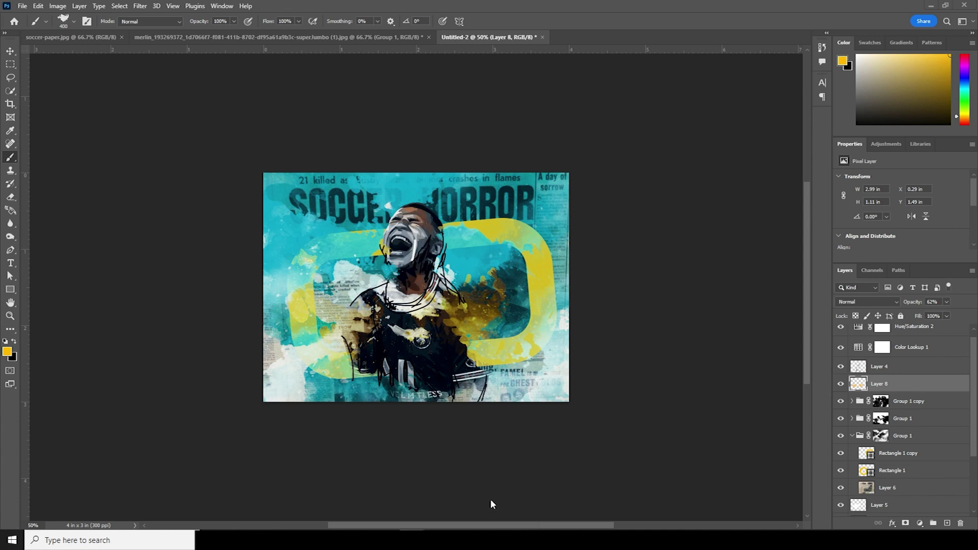